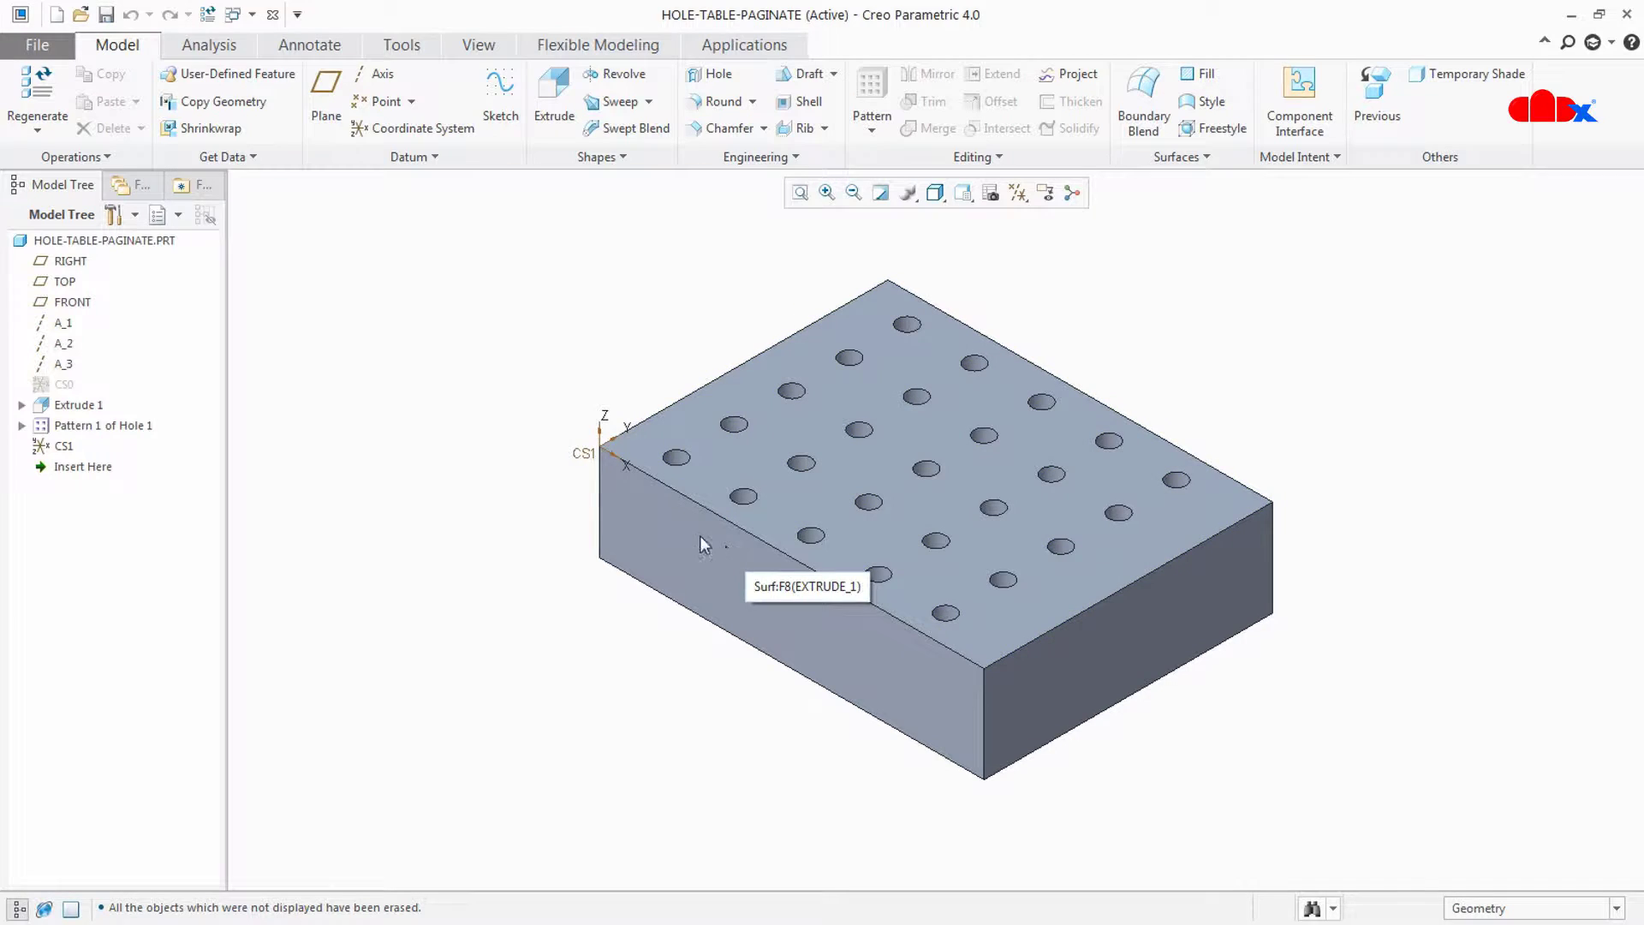
# Step: Highlight and clear the hole pattern, then switch to the HOLE-TABLE-PAGINATE drawing
pyautogui.click(137, 428)
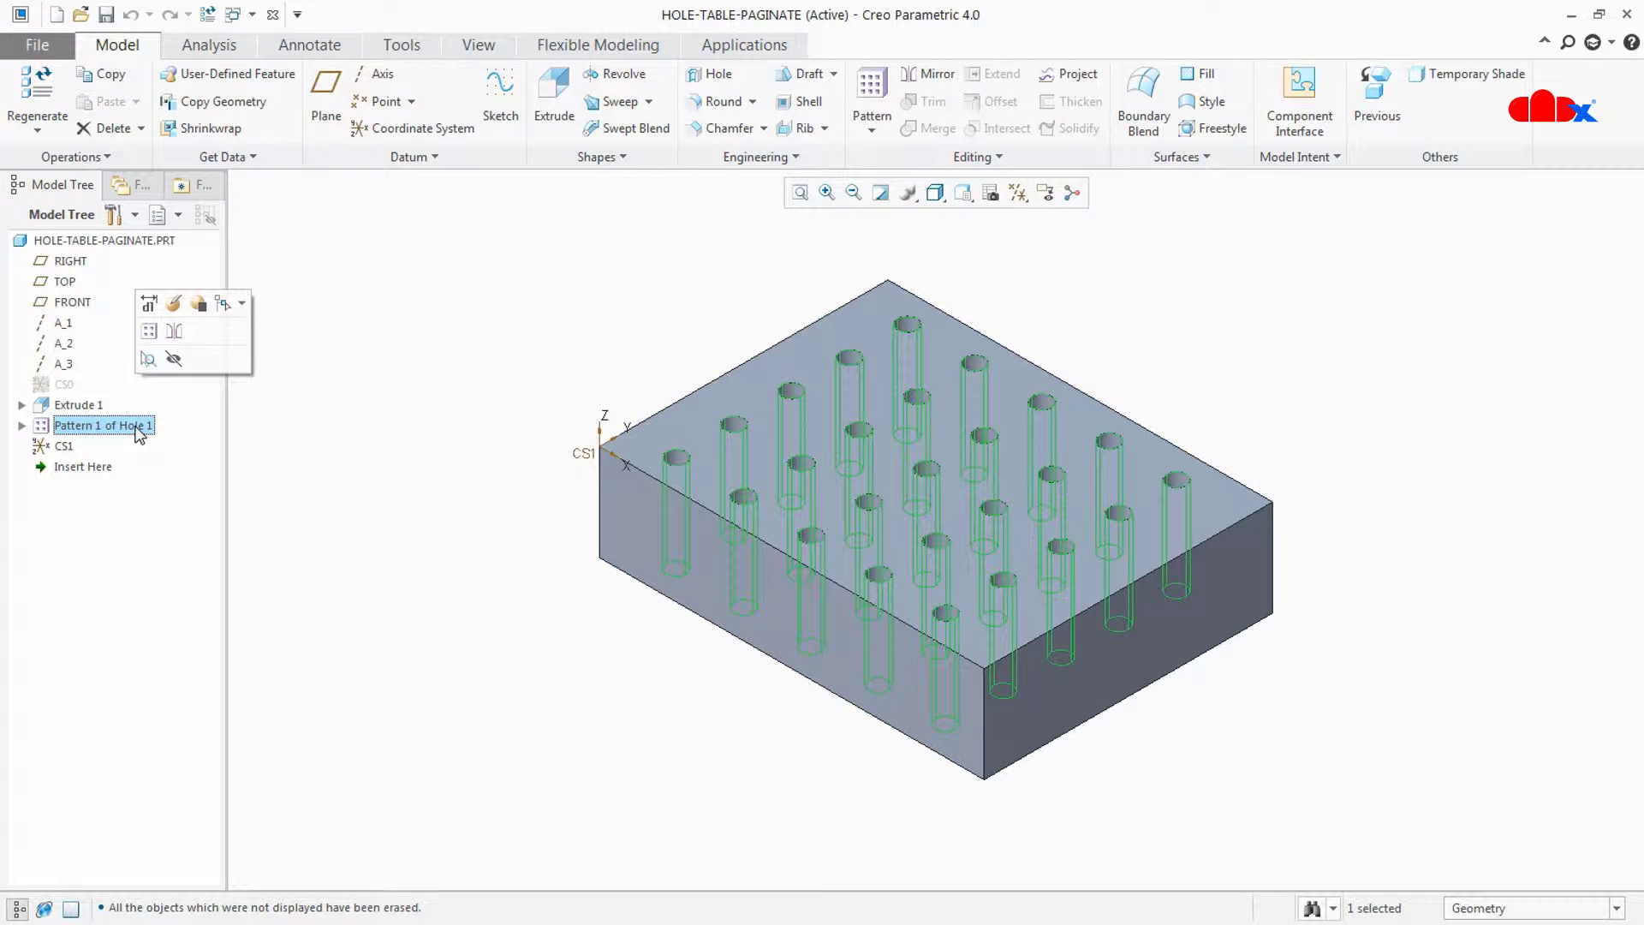
pyautogui.click(329, 446)
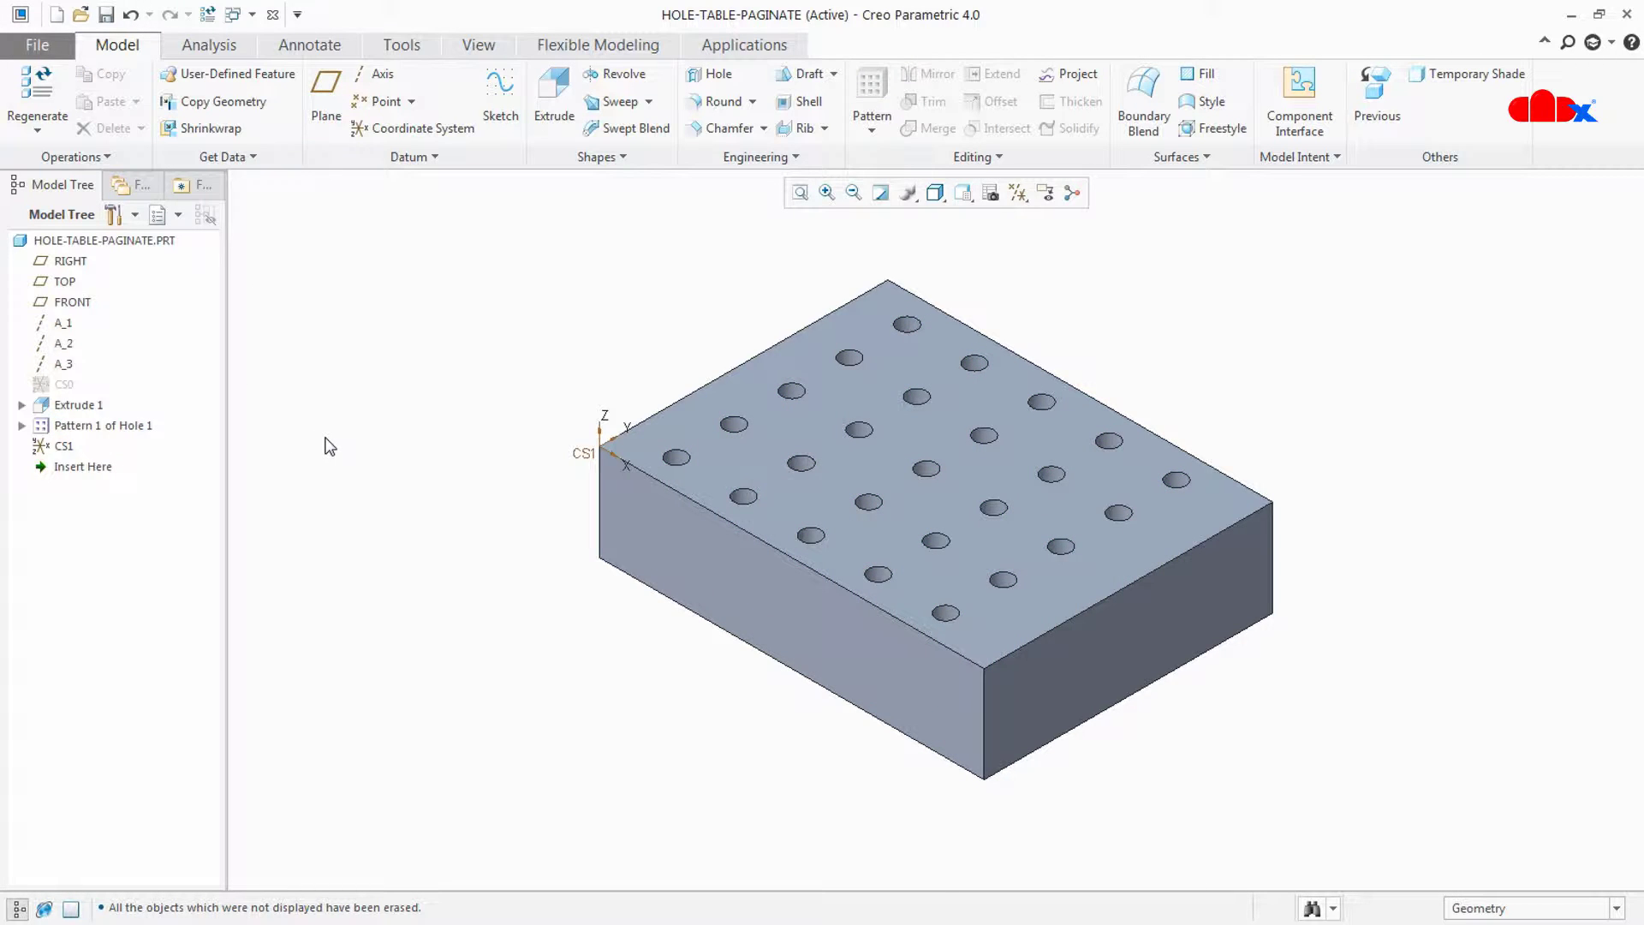
pyautogui.click(252, 14)
pyautogui.click(254, 60)
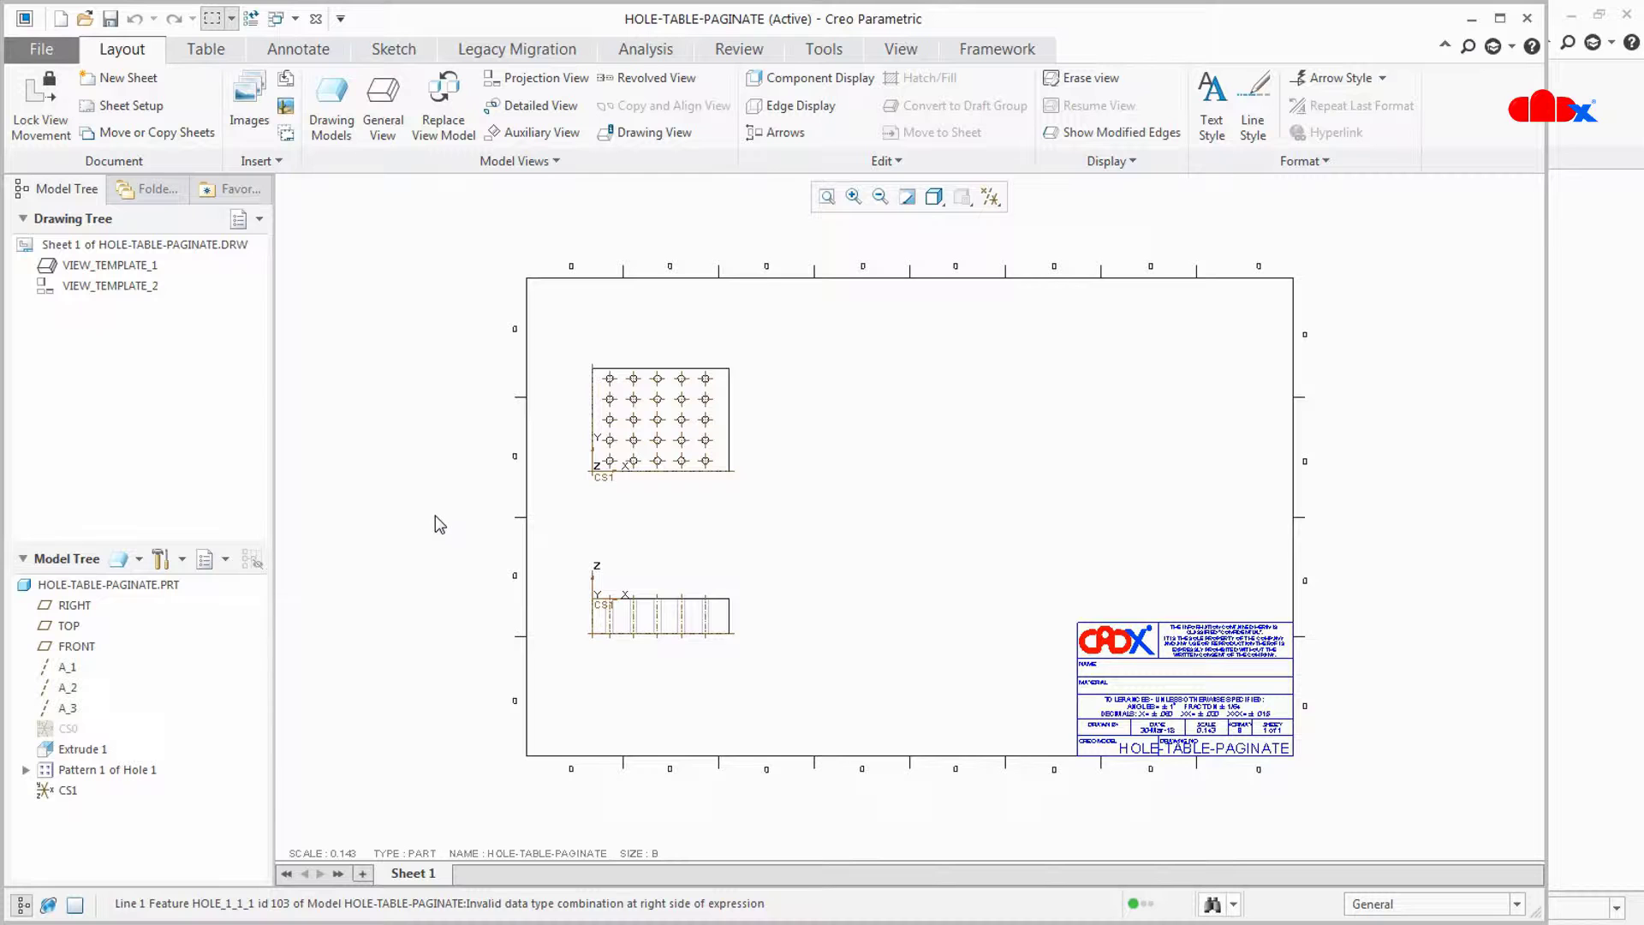
# Step: Create a default-column hole table measured from CS1, placed toward the left of the sheet
pyautogui.click(206, 49)
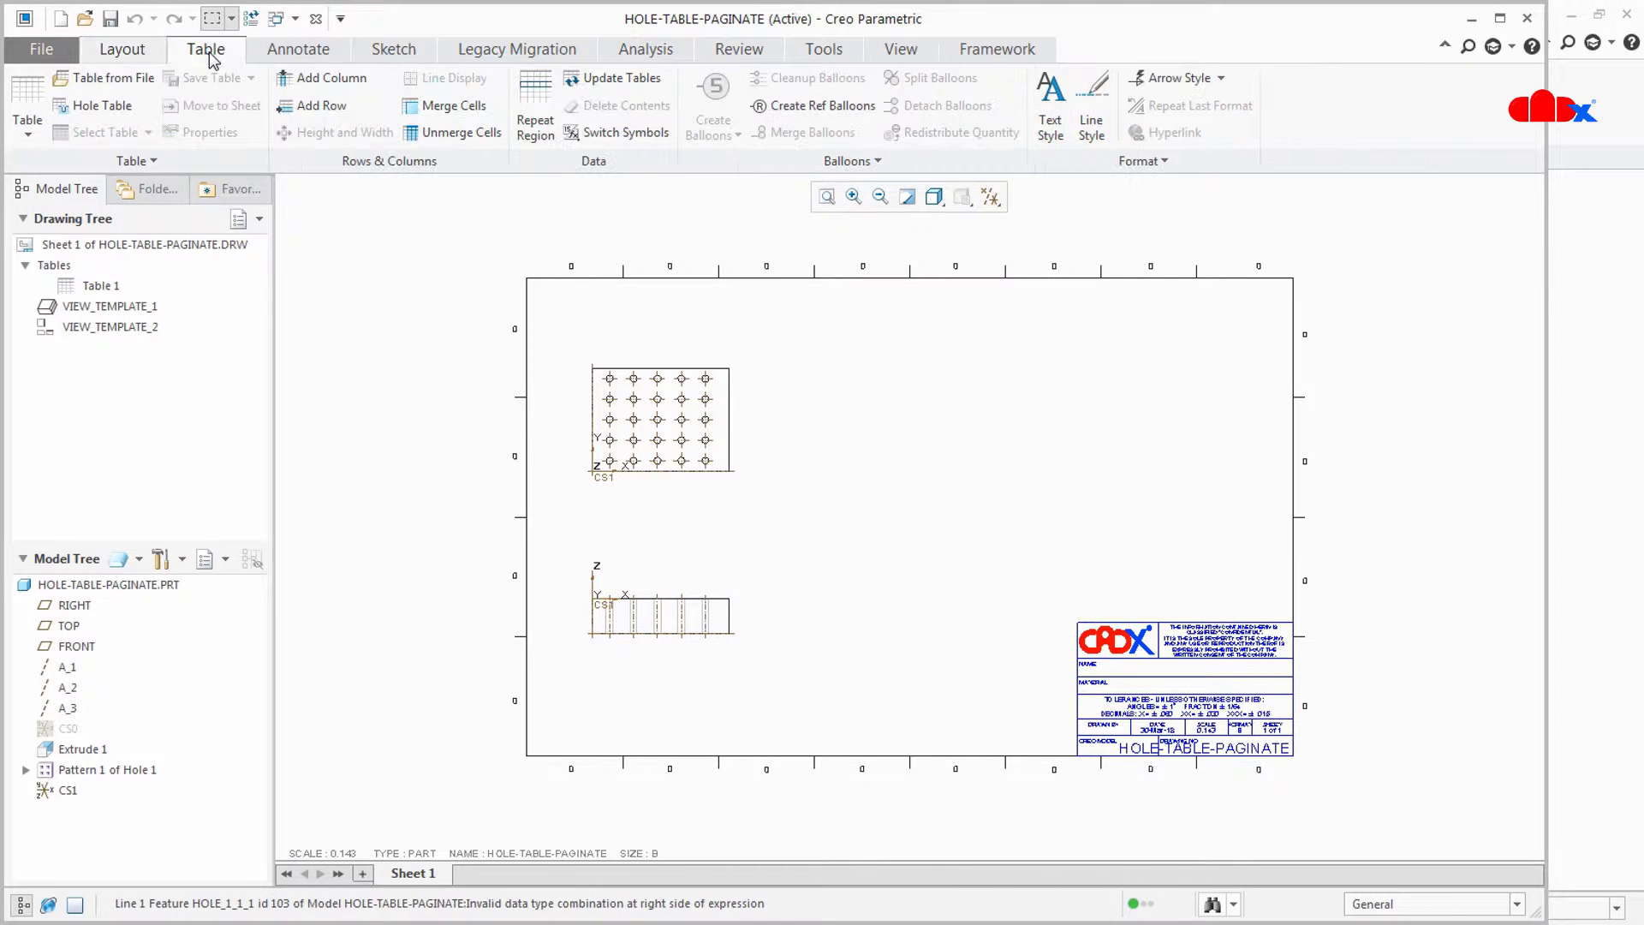
pyautogui.click(94, 107)
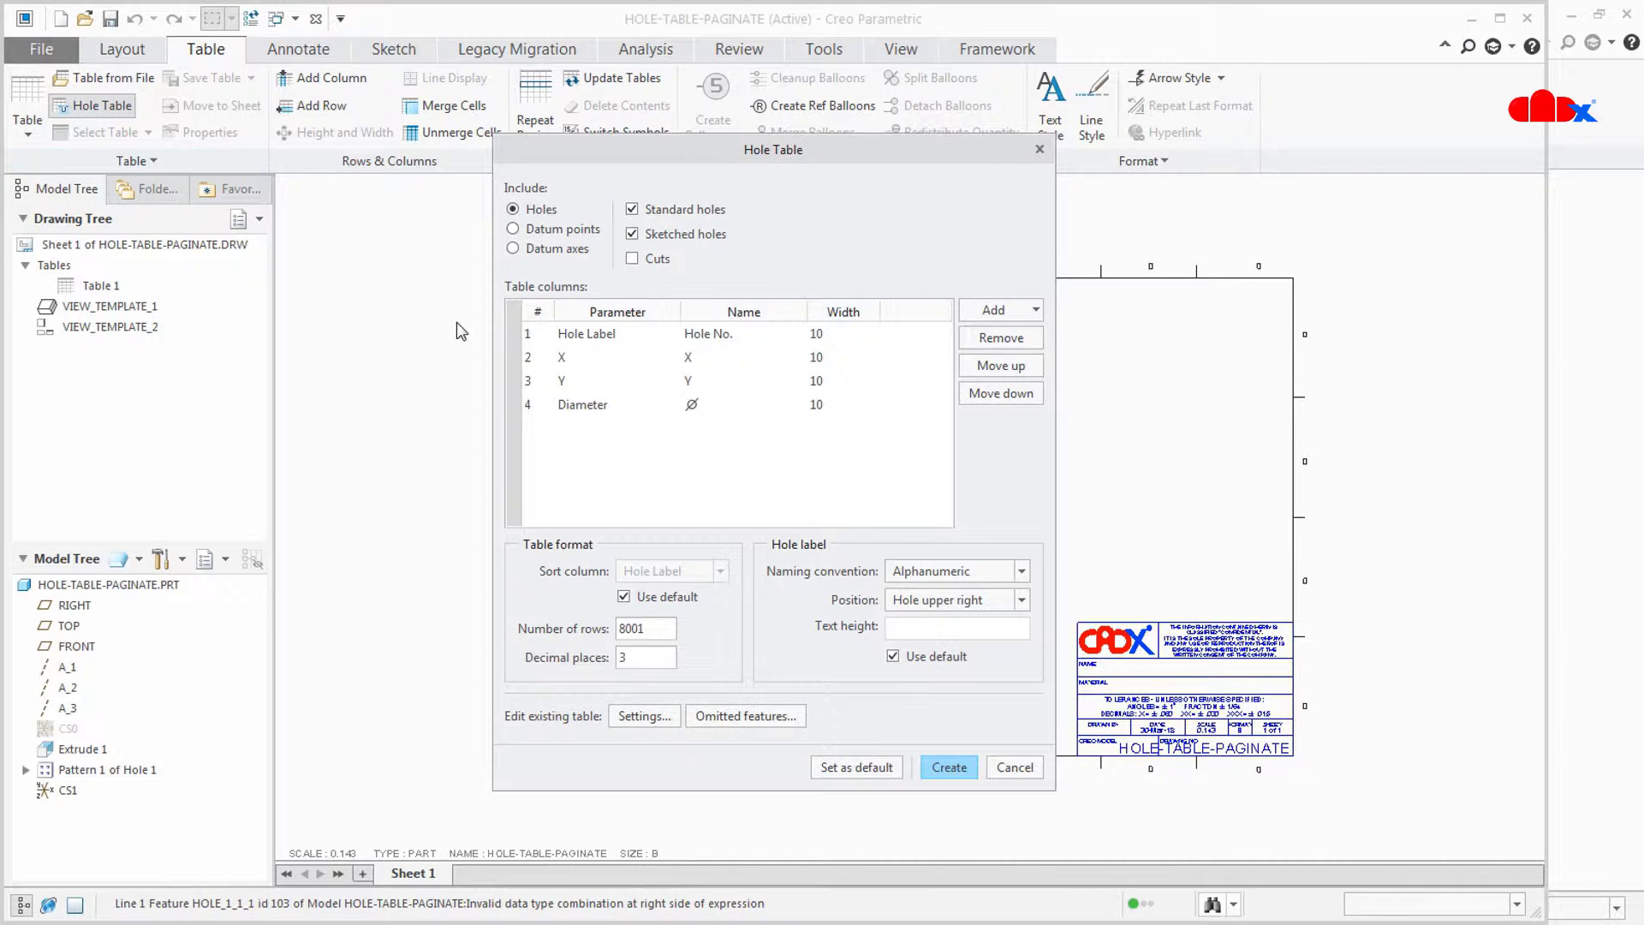
pyautogui.click(948, 767)
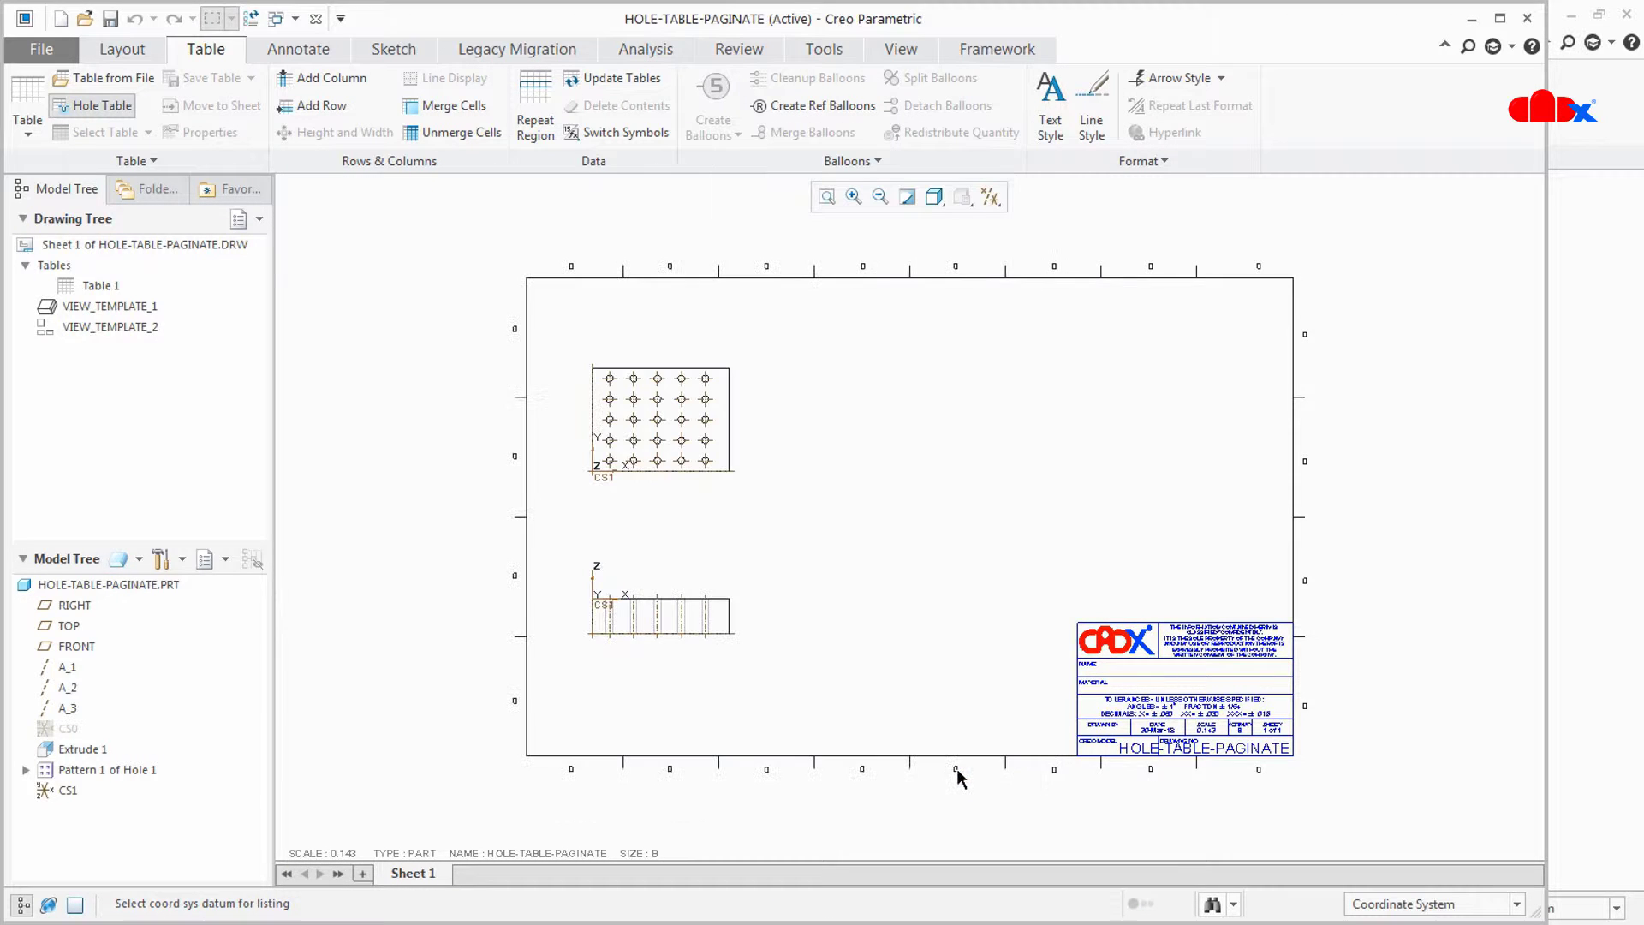
pyautogui.click(610, 474)
pyautogui.click(849, 325)
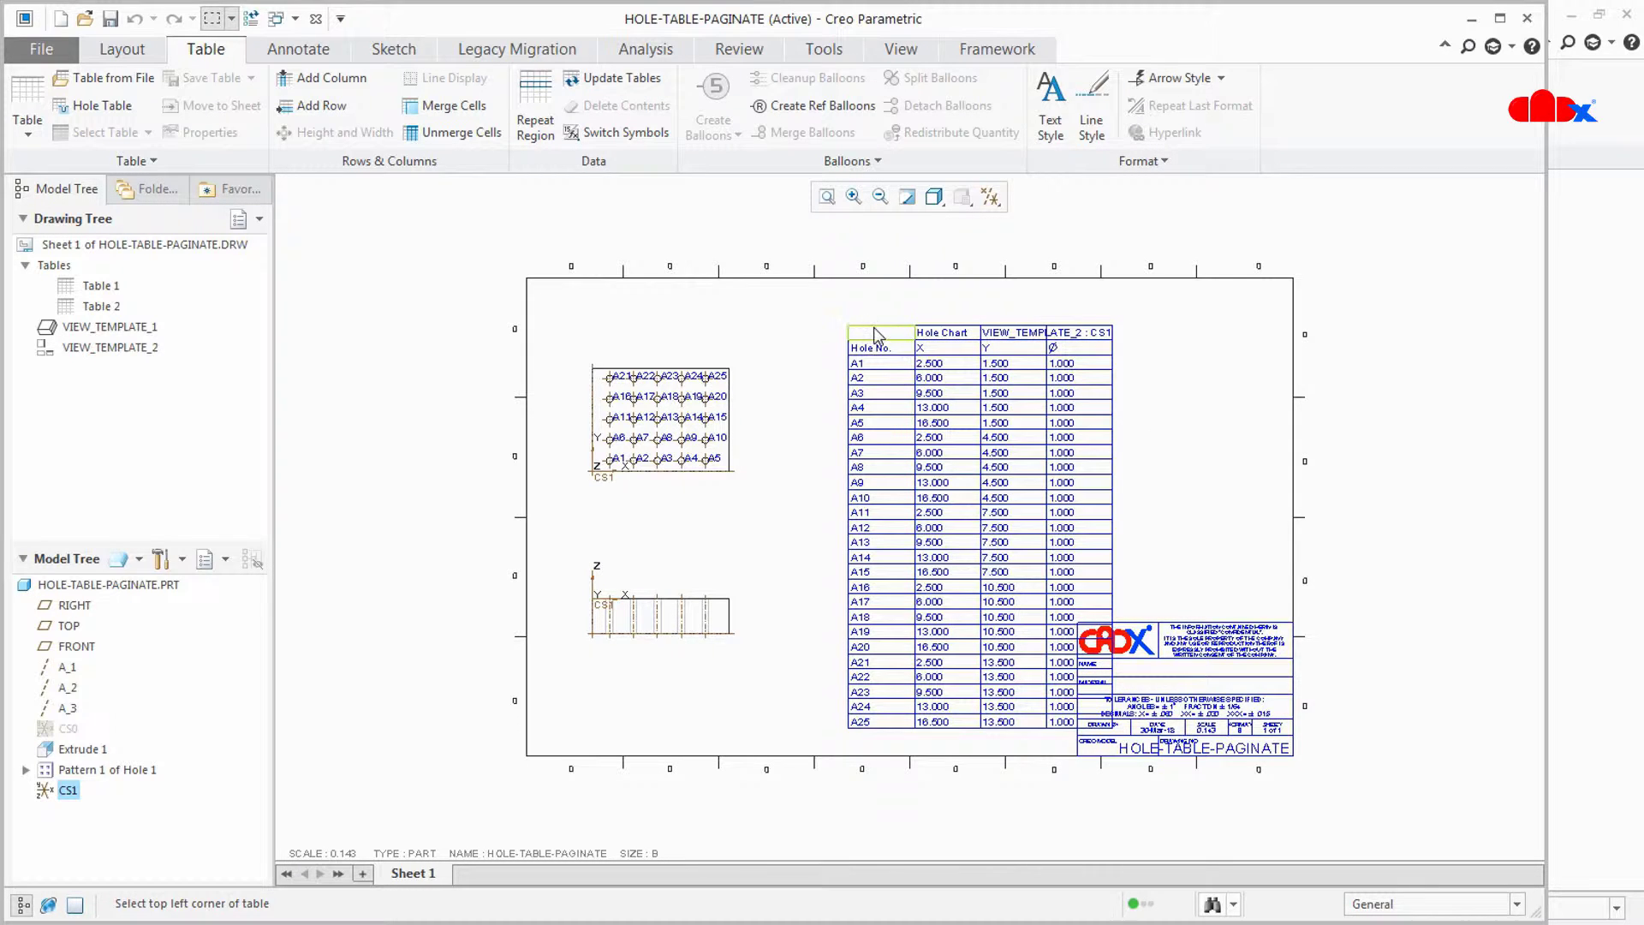
pyautogui.click(857, 329)
pyautogui.moveTo(853, 325); pyautogui.dragTo(786, 323)
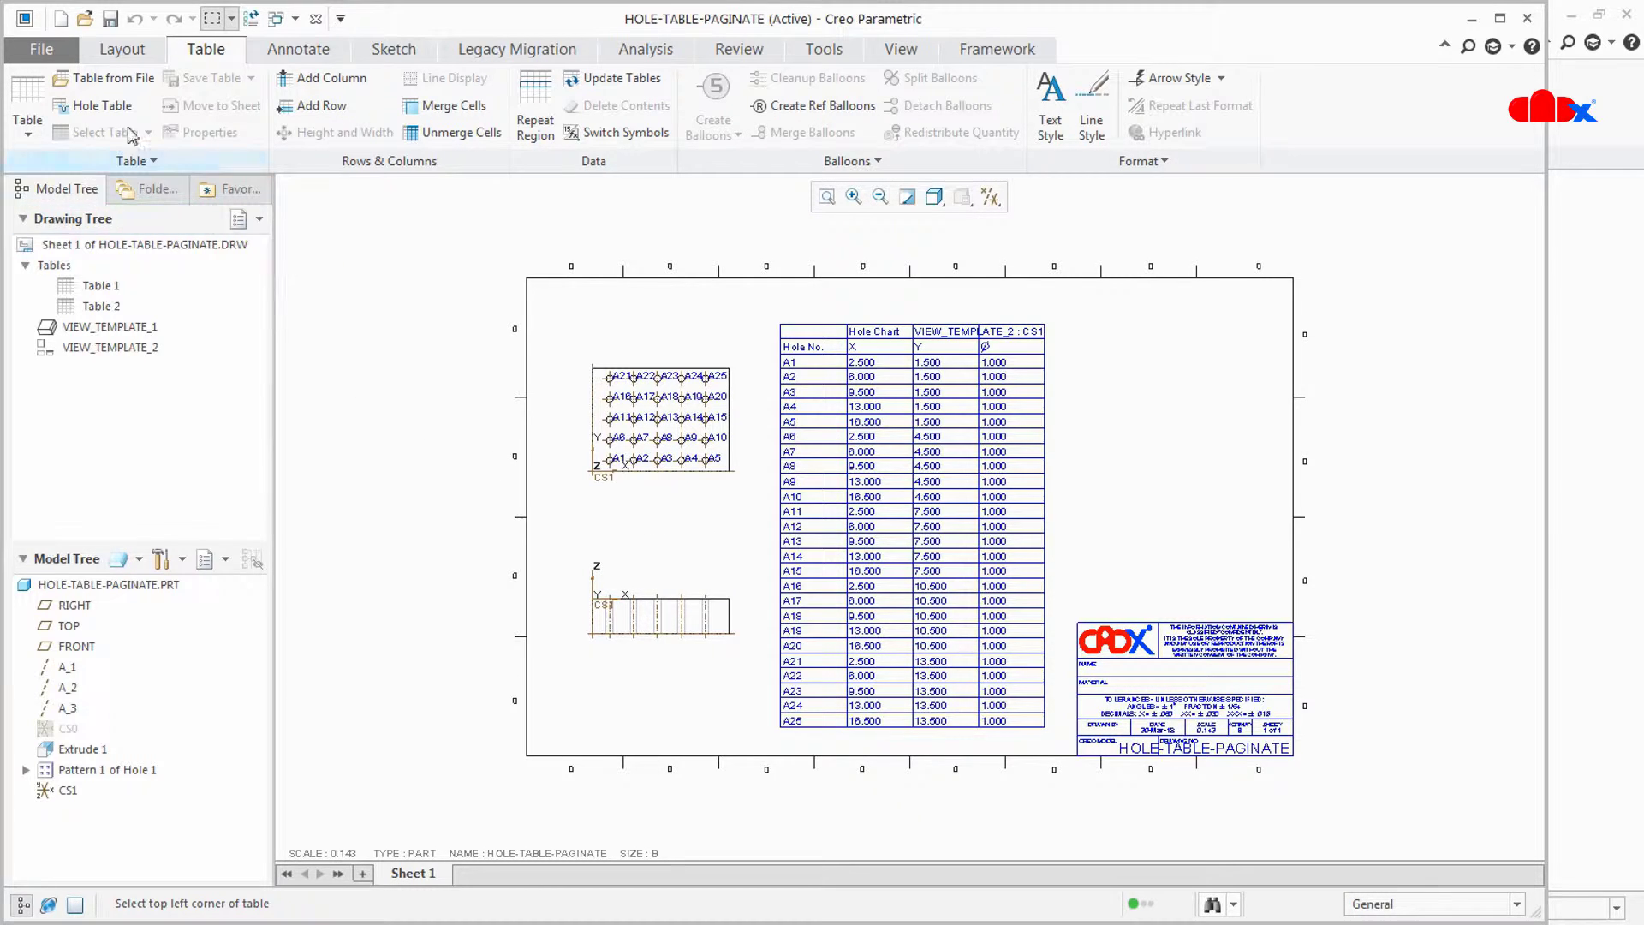
# Step: Reopen the hole table settings and review the available column types
pyautogui.click(101, 105)
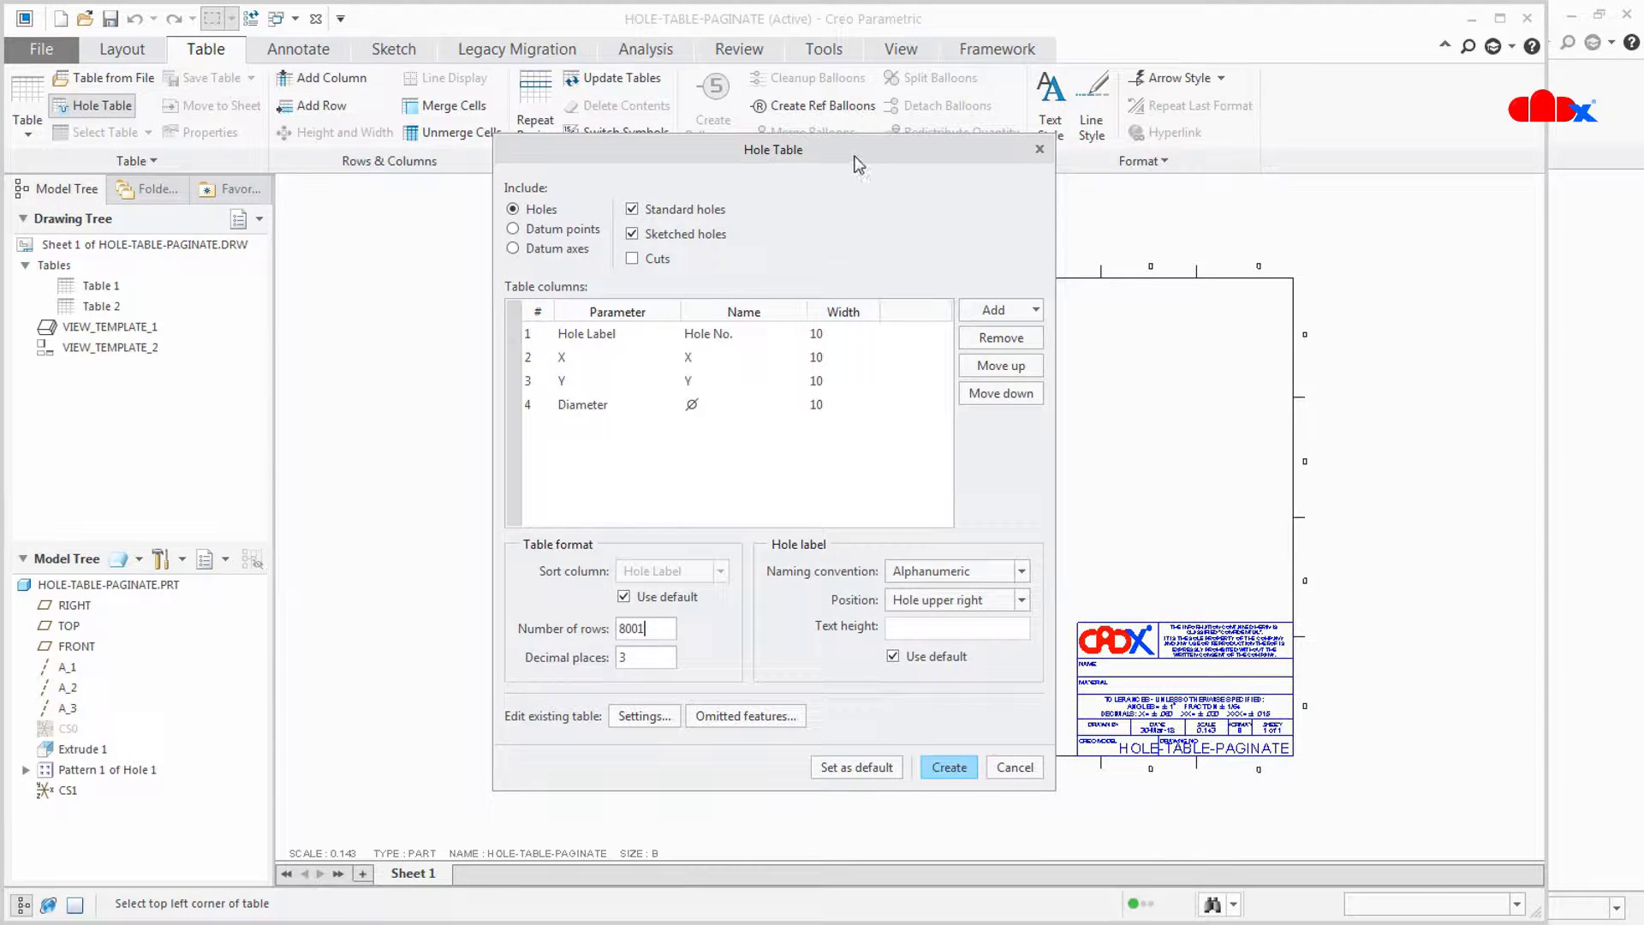
pyautogui.moveTo(852, 155); pyautogui.dragTo(1026, 235)
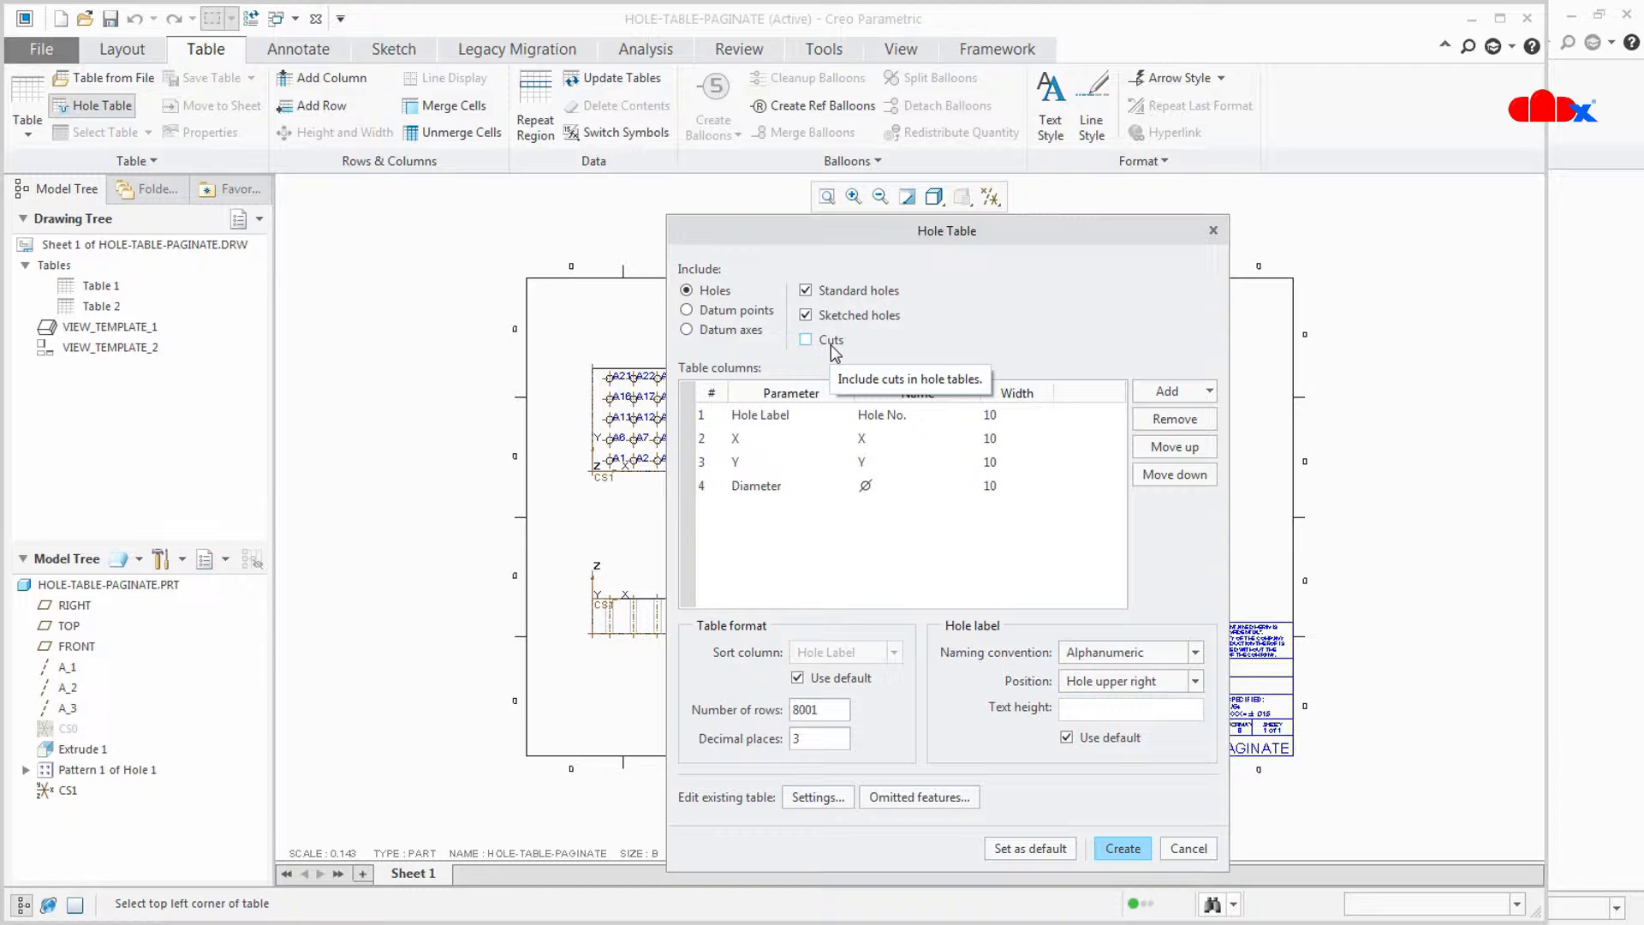
pyautogui.click(1207, 394)
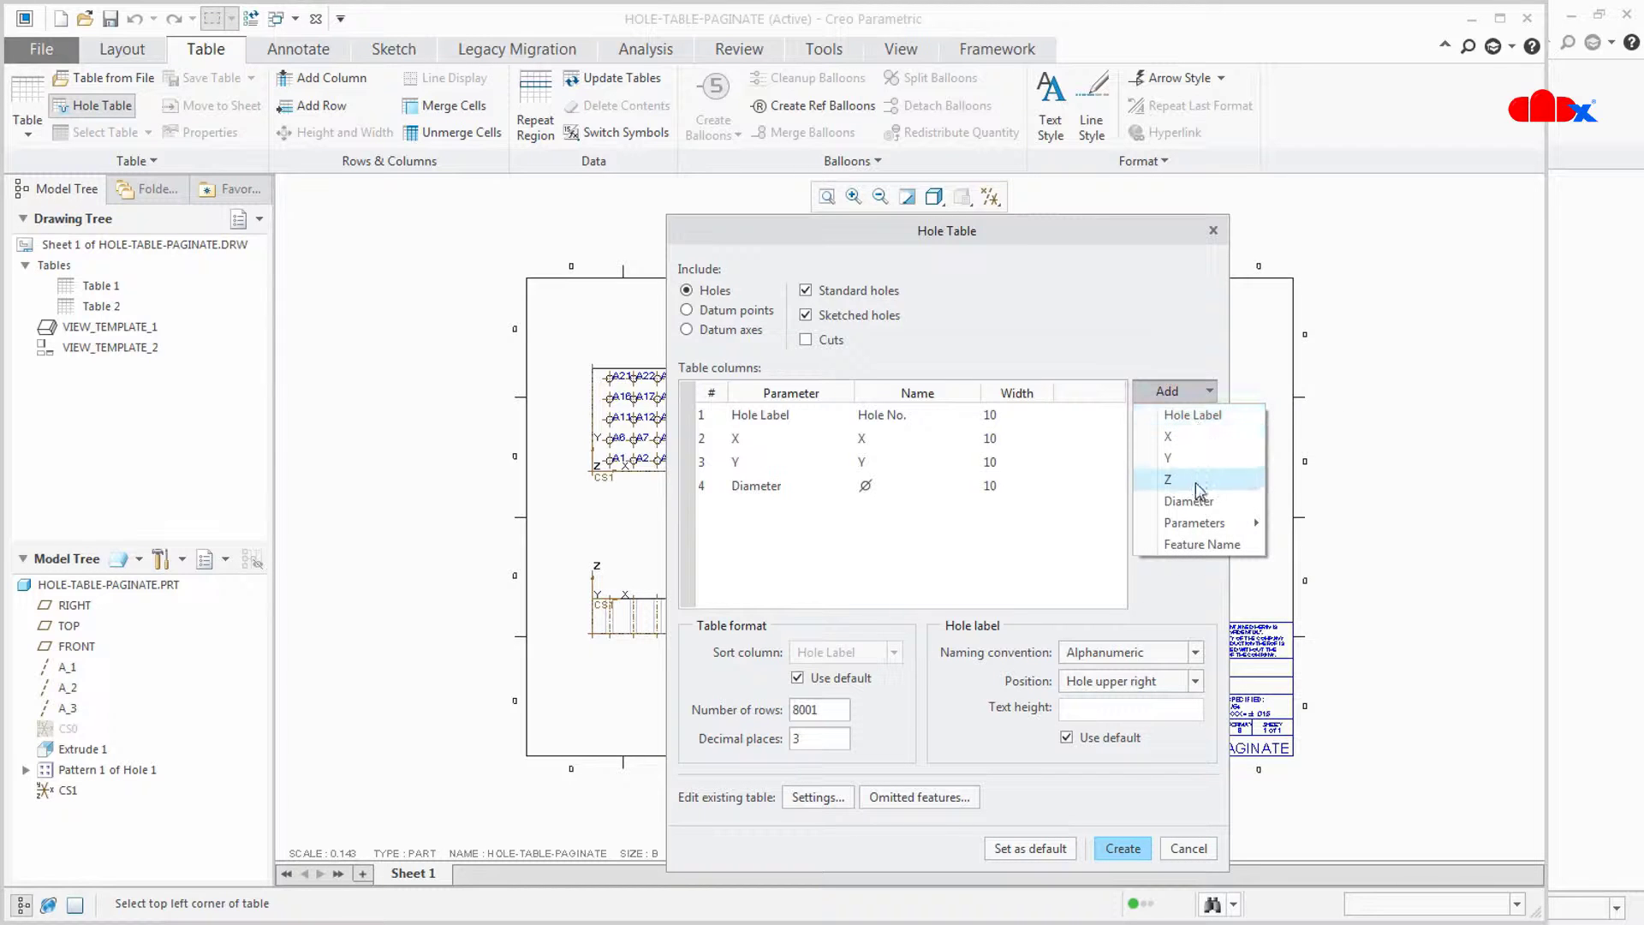
pyautogui.moveTo(1195, 522)
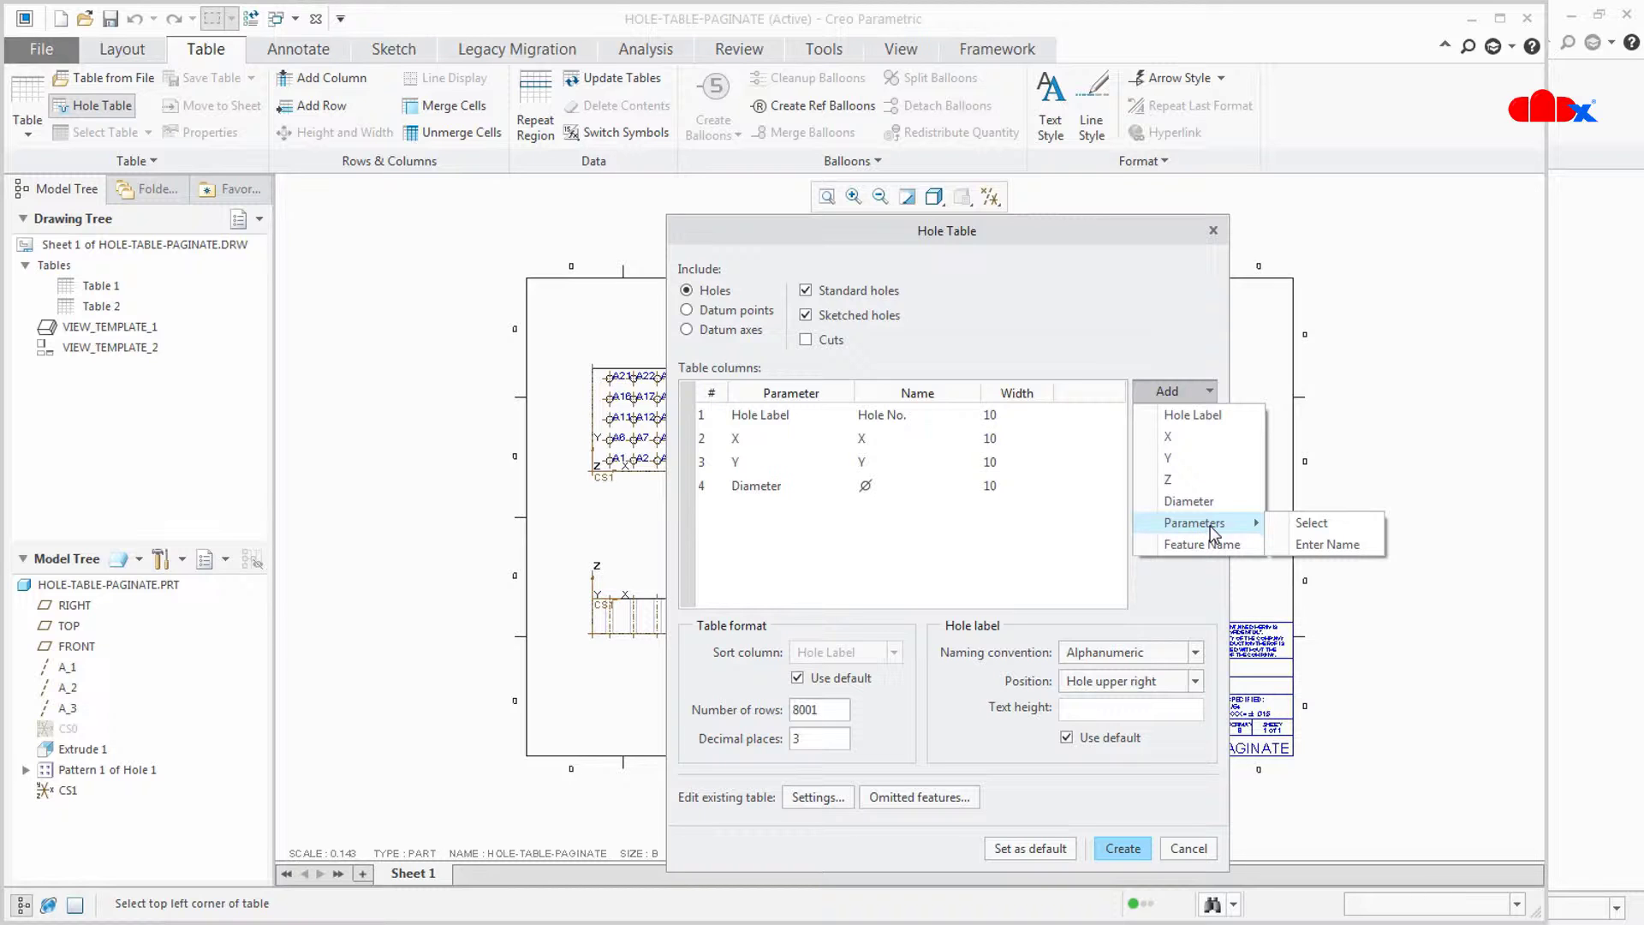
pyautogui.click(1169, 391)
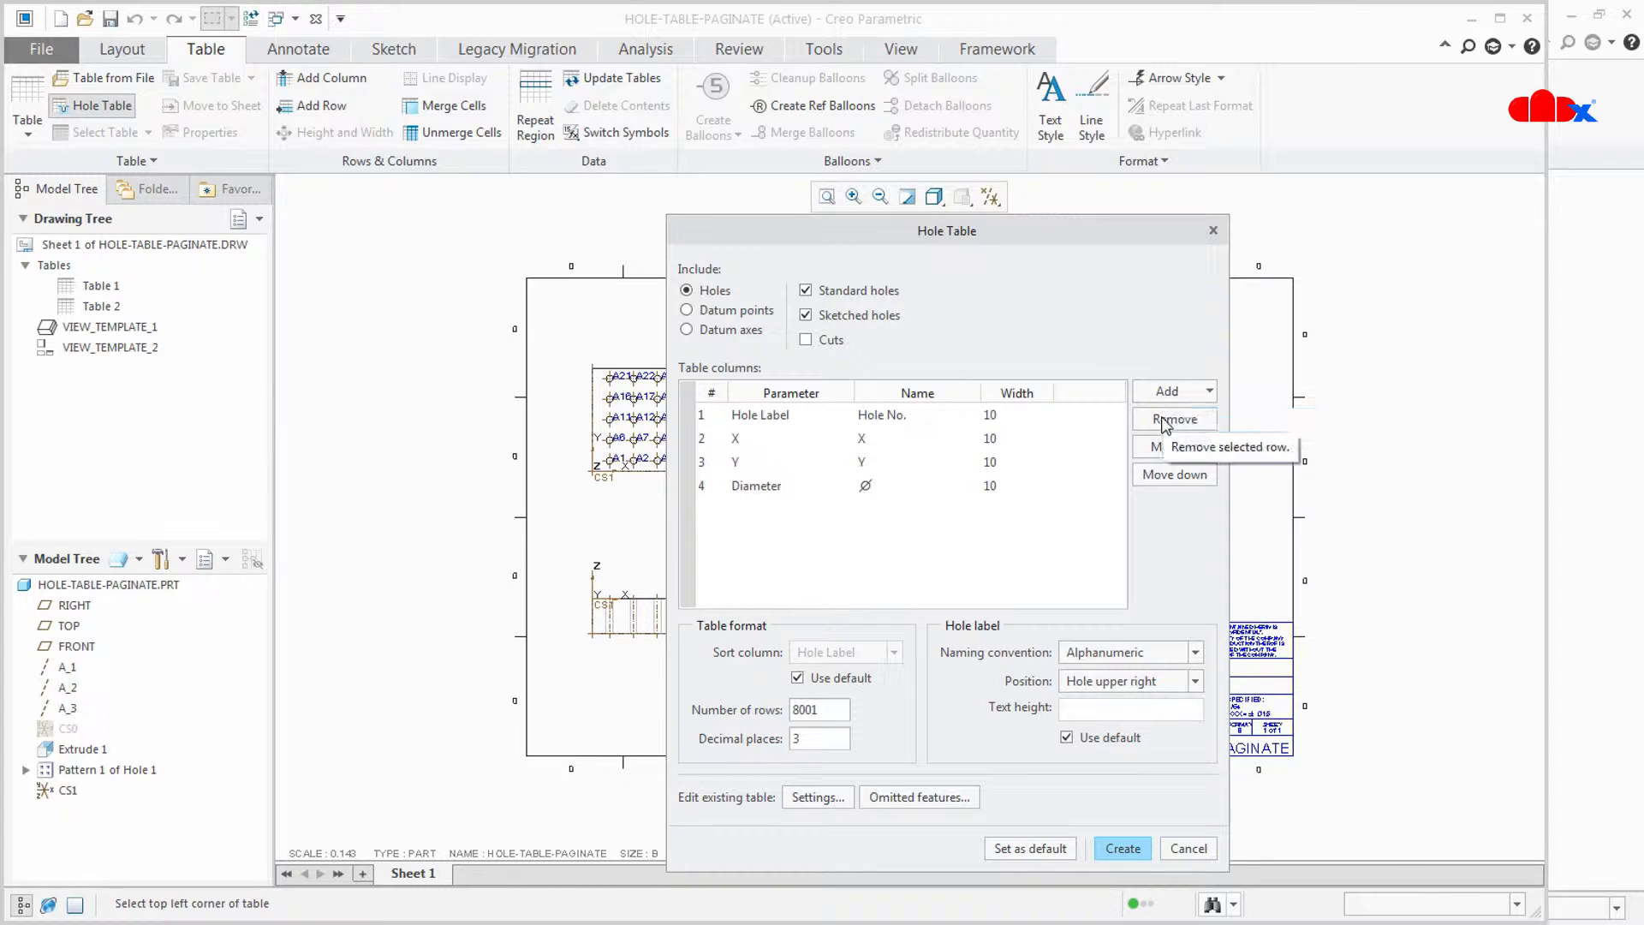
# Step: Remove and re-add the Diameter column, reorder it after Y, and edit its heading
pyautogui.click(779, 488)
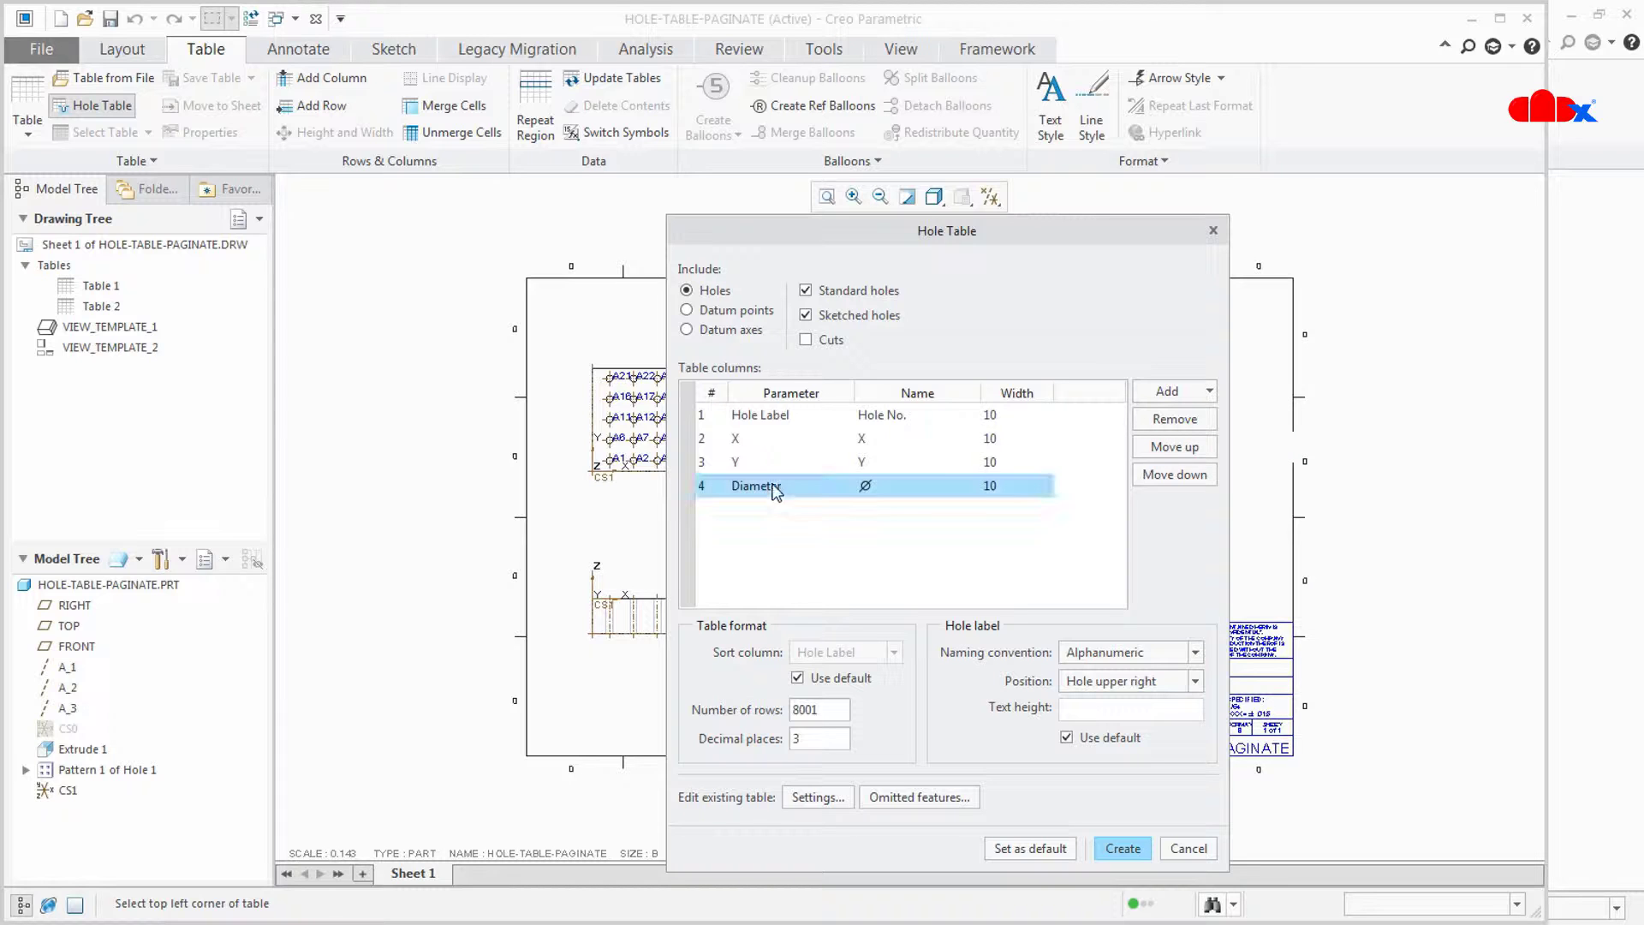
pyautogui.click(1203, 423)
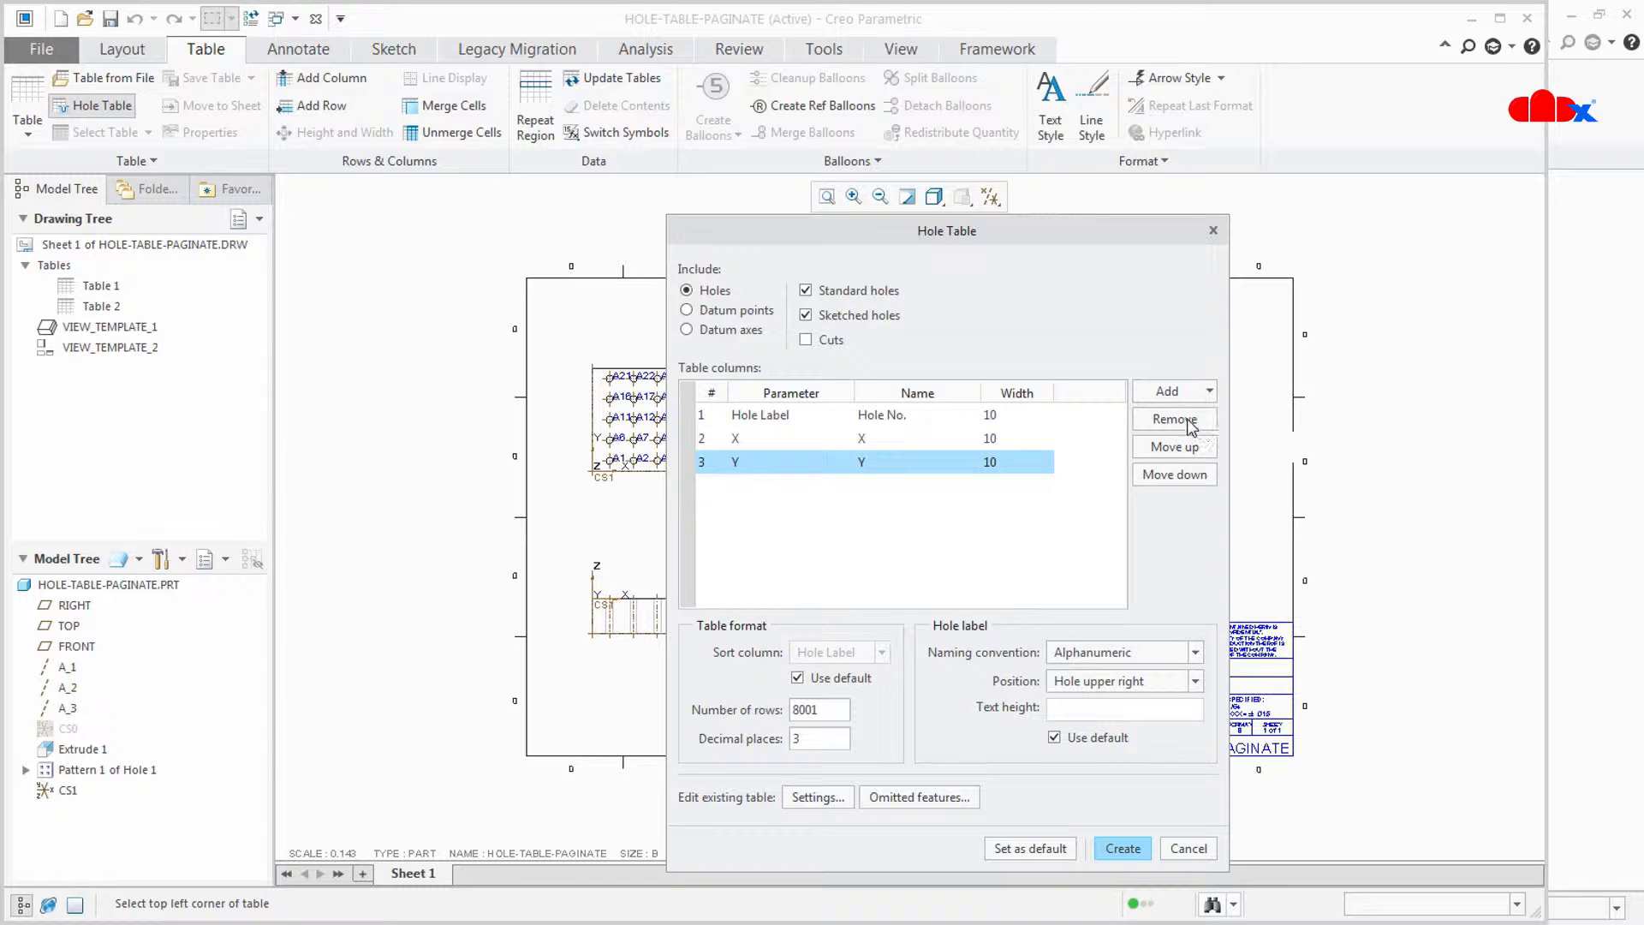
pyautogui.click(1170, 392)
pyautogui.click(1181, 502)
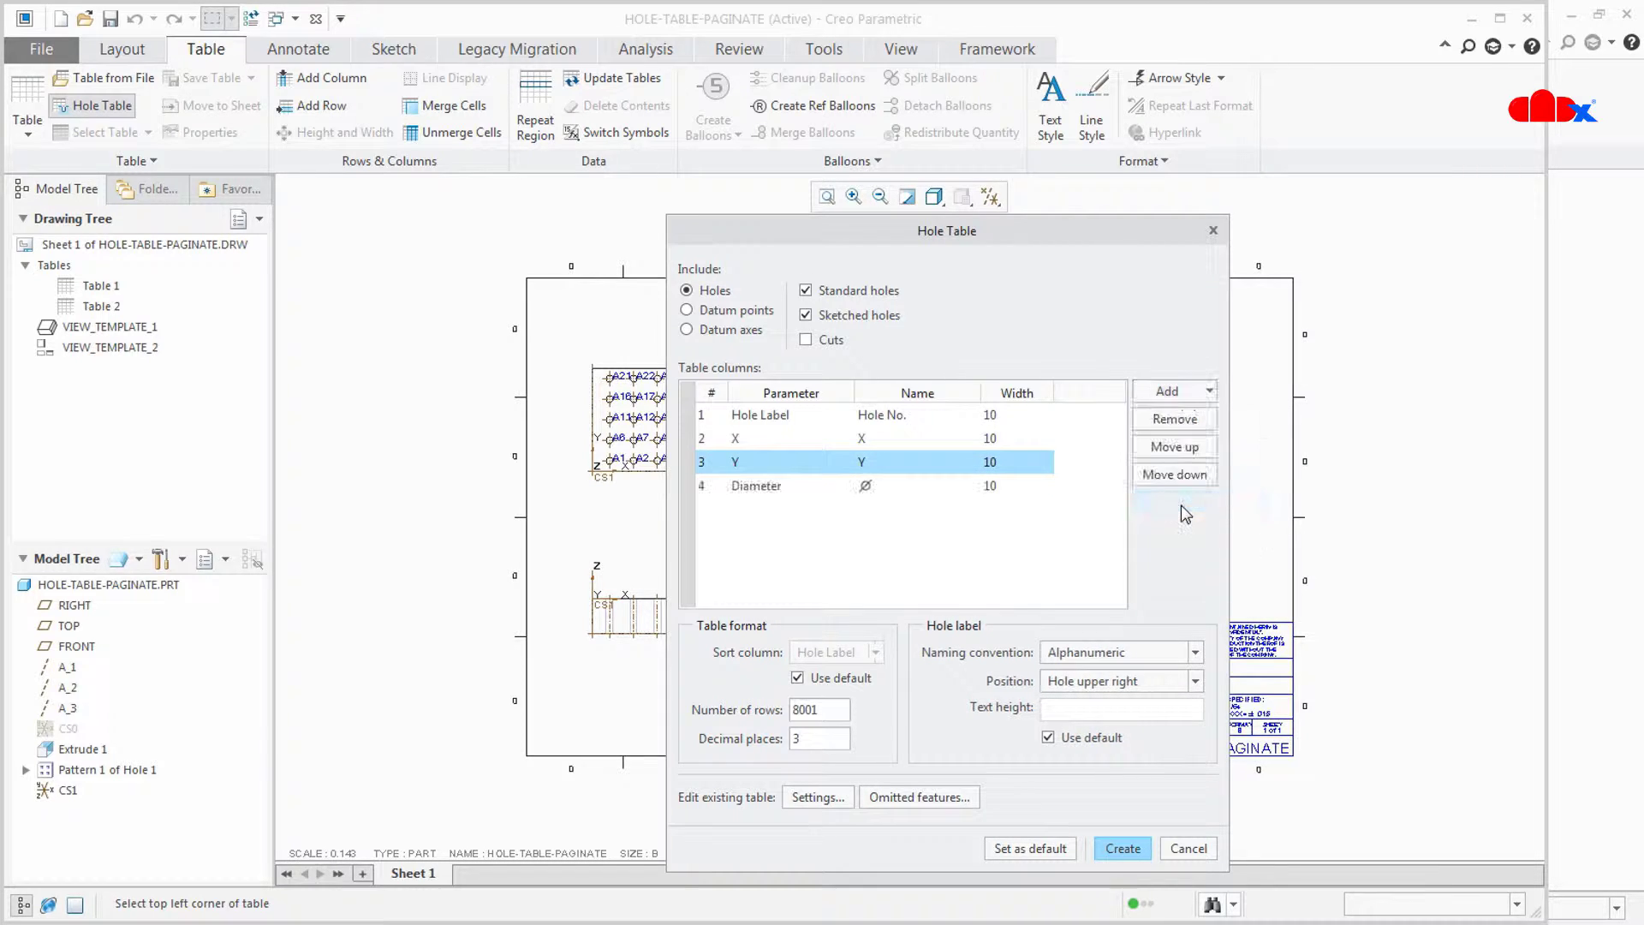
pyautogui.click(891, 486)
pyautogui.click(1179, 453)
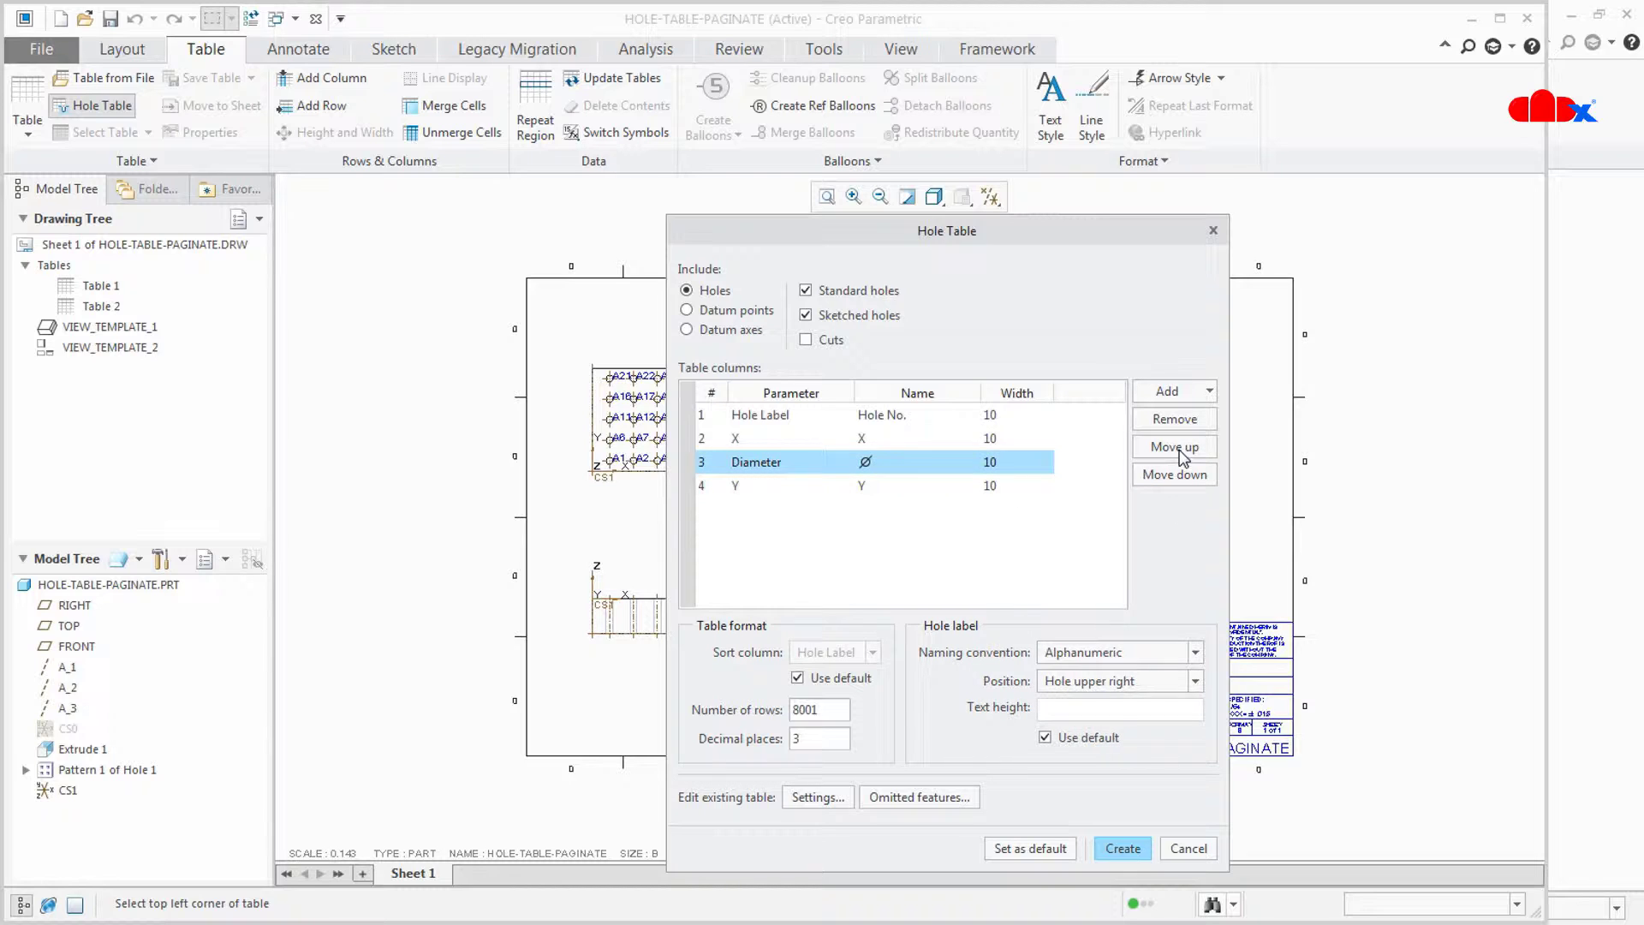
pyautogui.click(1180, 453)
pyautogui.click(1175, 476)
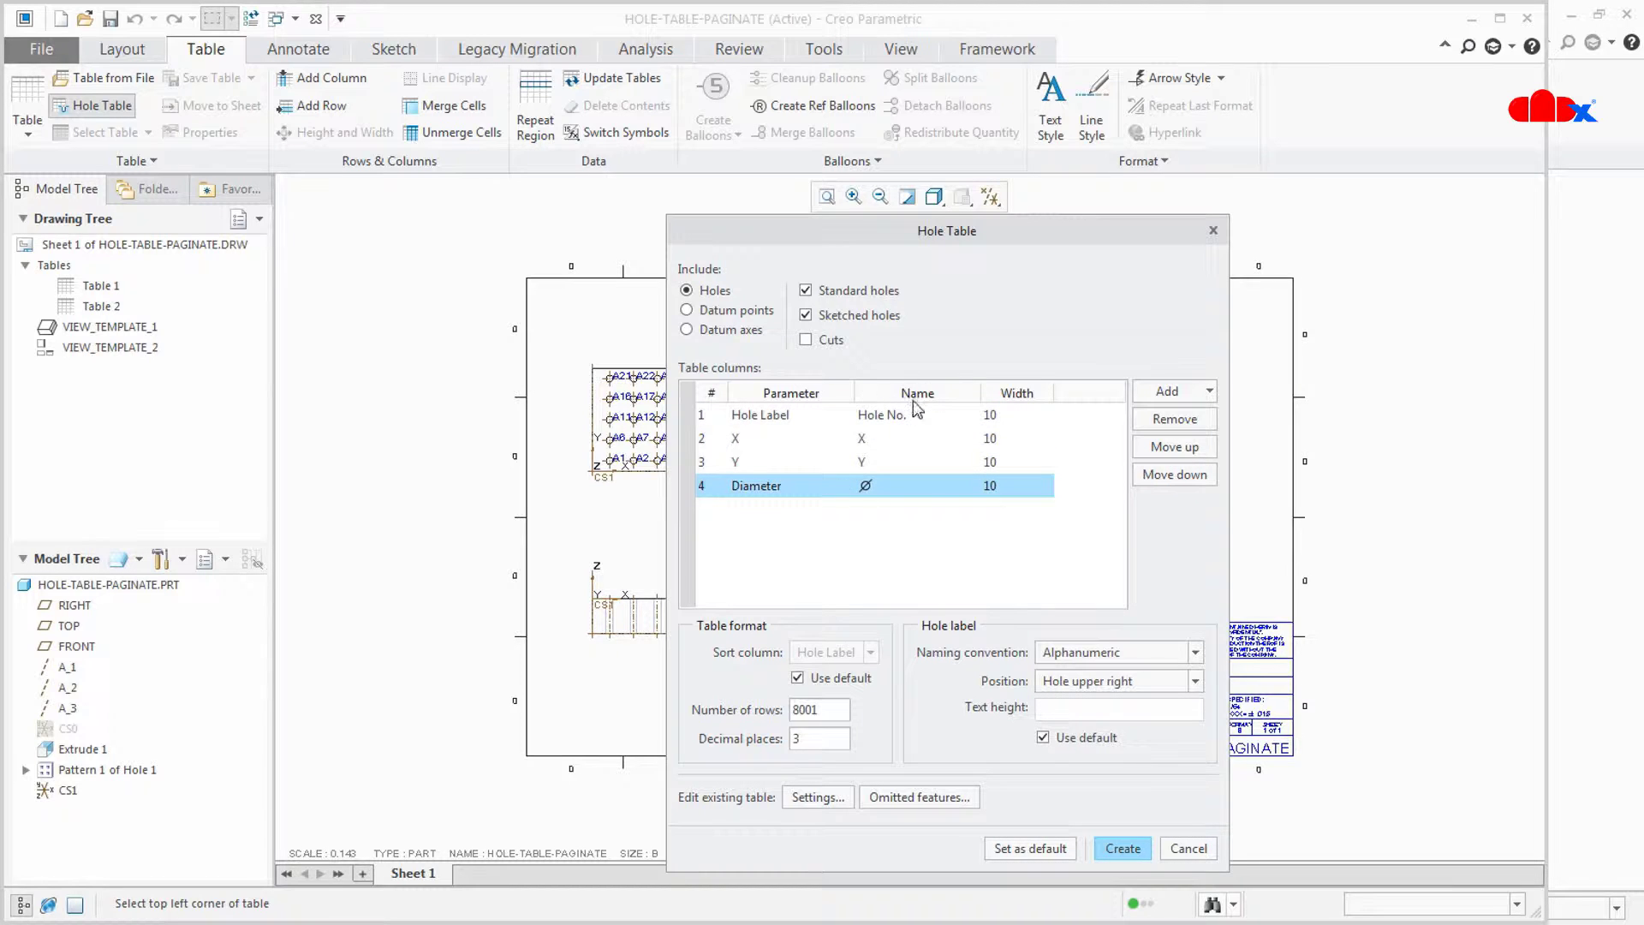
pyautogui.click(944, 486)
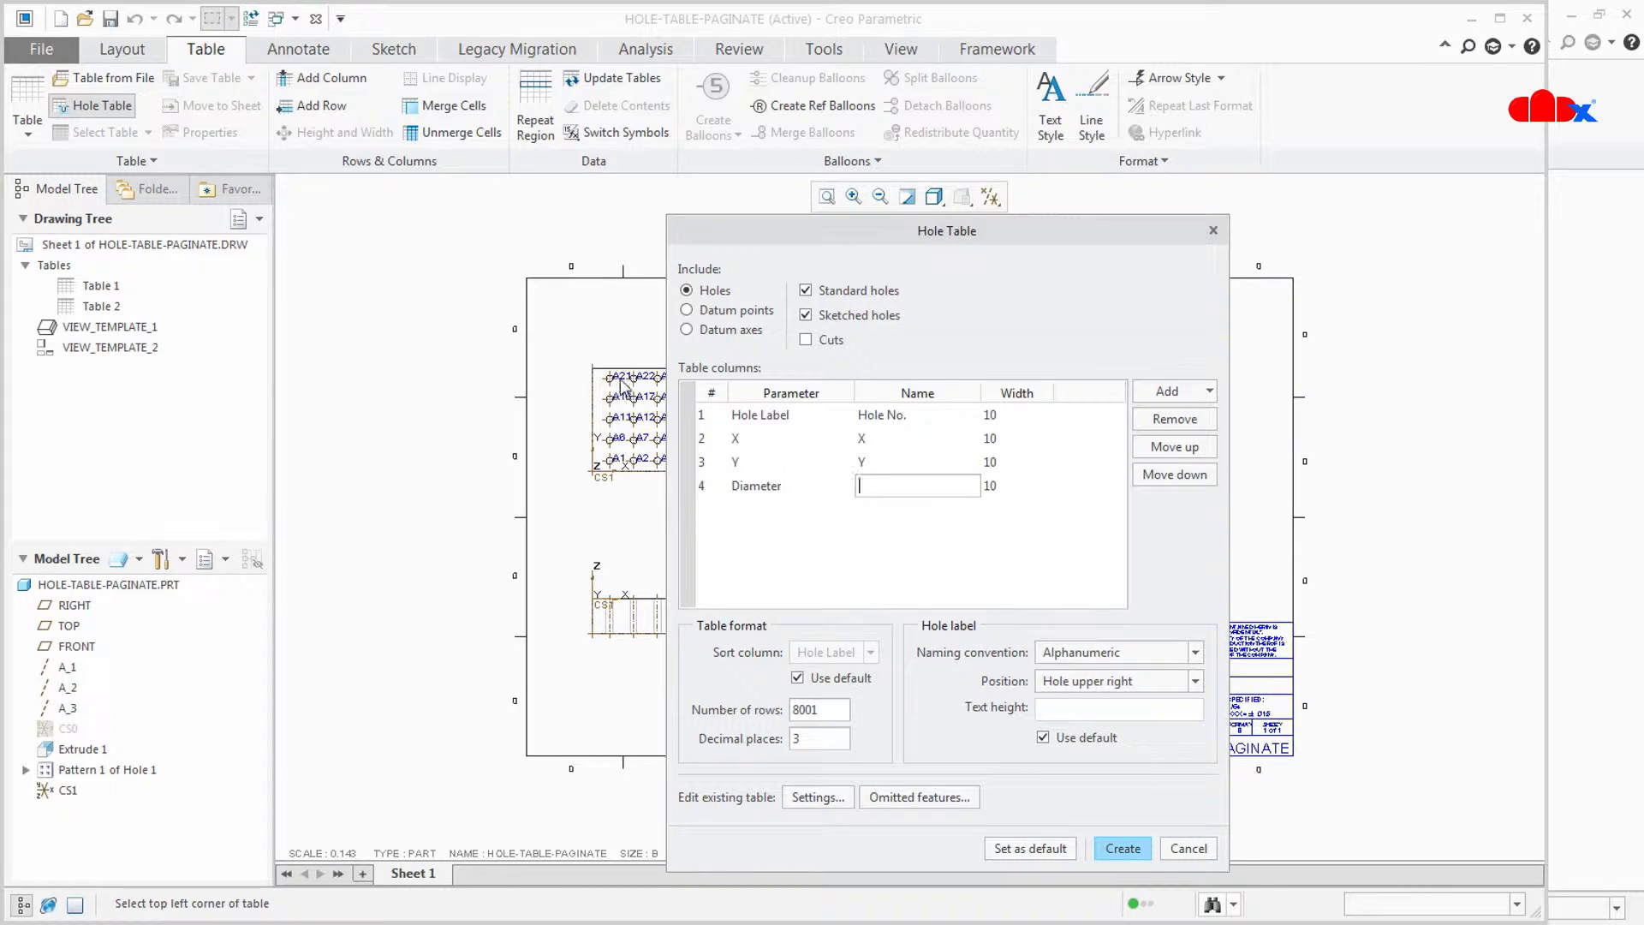
# Step: Set hole naming to Numeric, keeping labels at each hole's upper right
pyautogui.click(1095, 653)
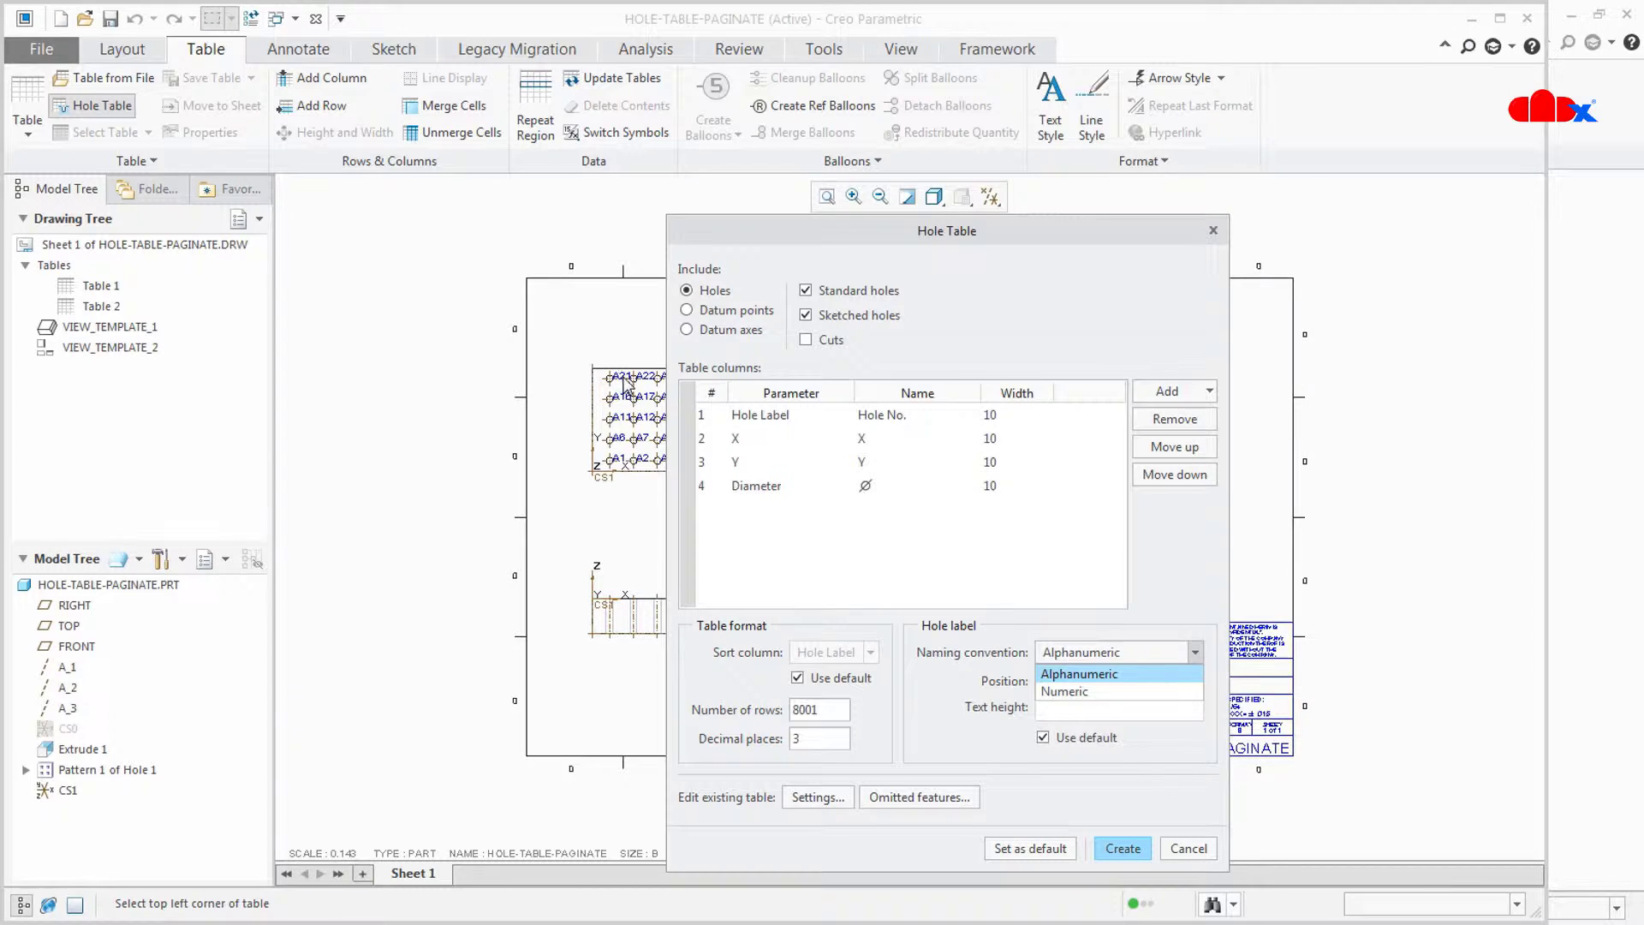
pyautogui.click(1124, 654)
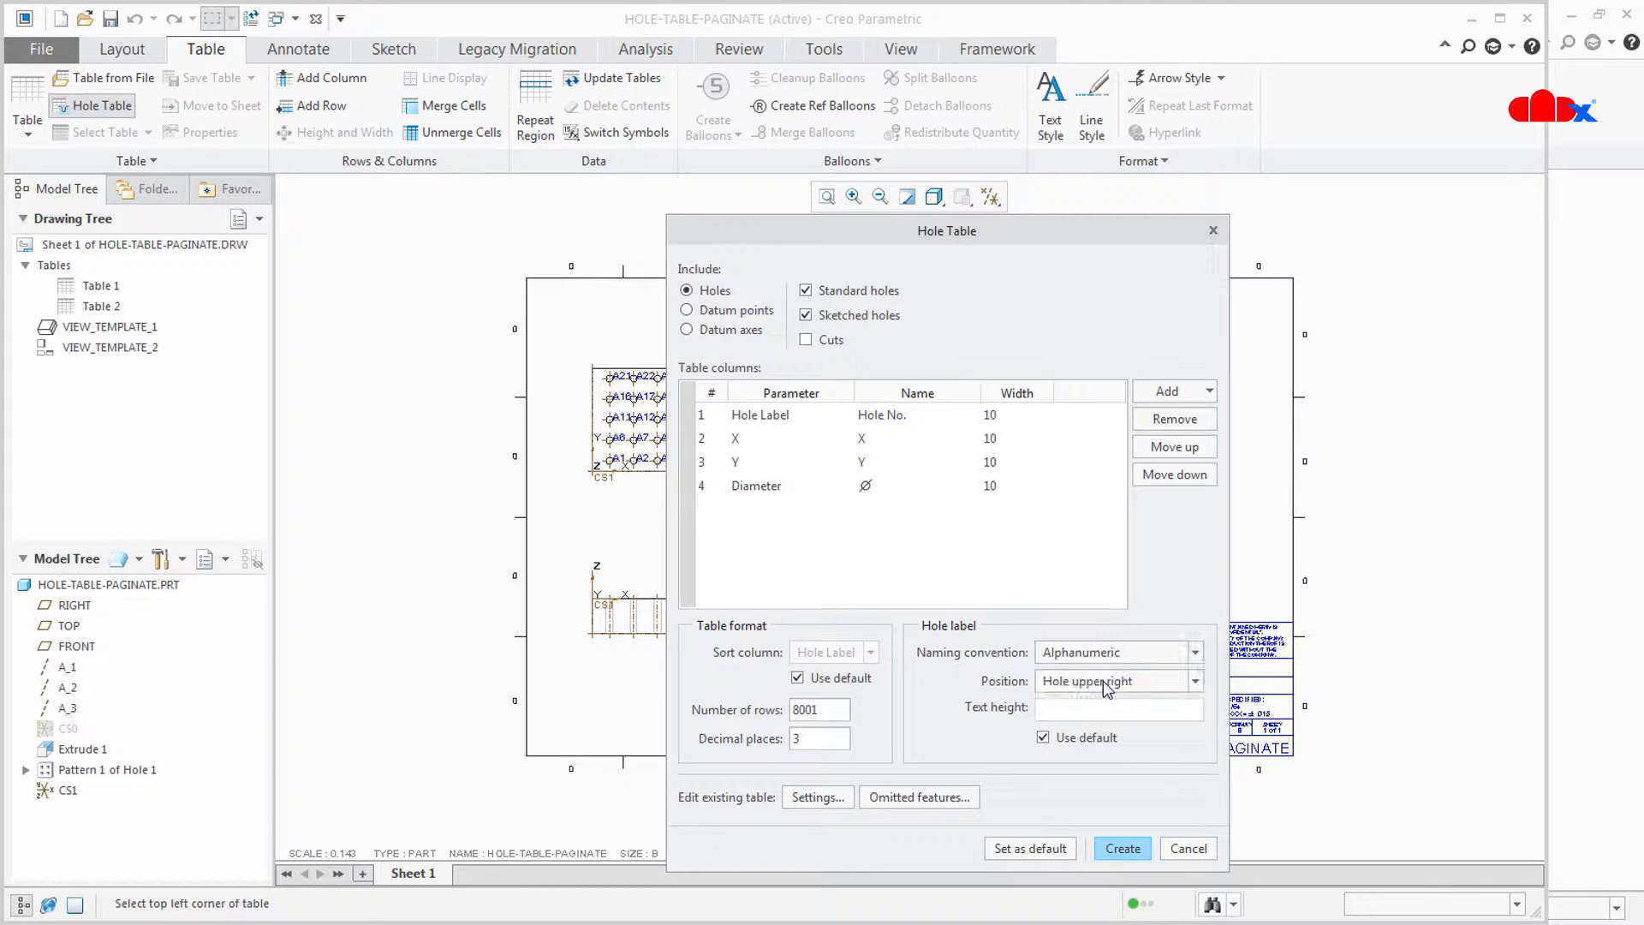
pyautogui.click(1118, 655)
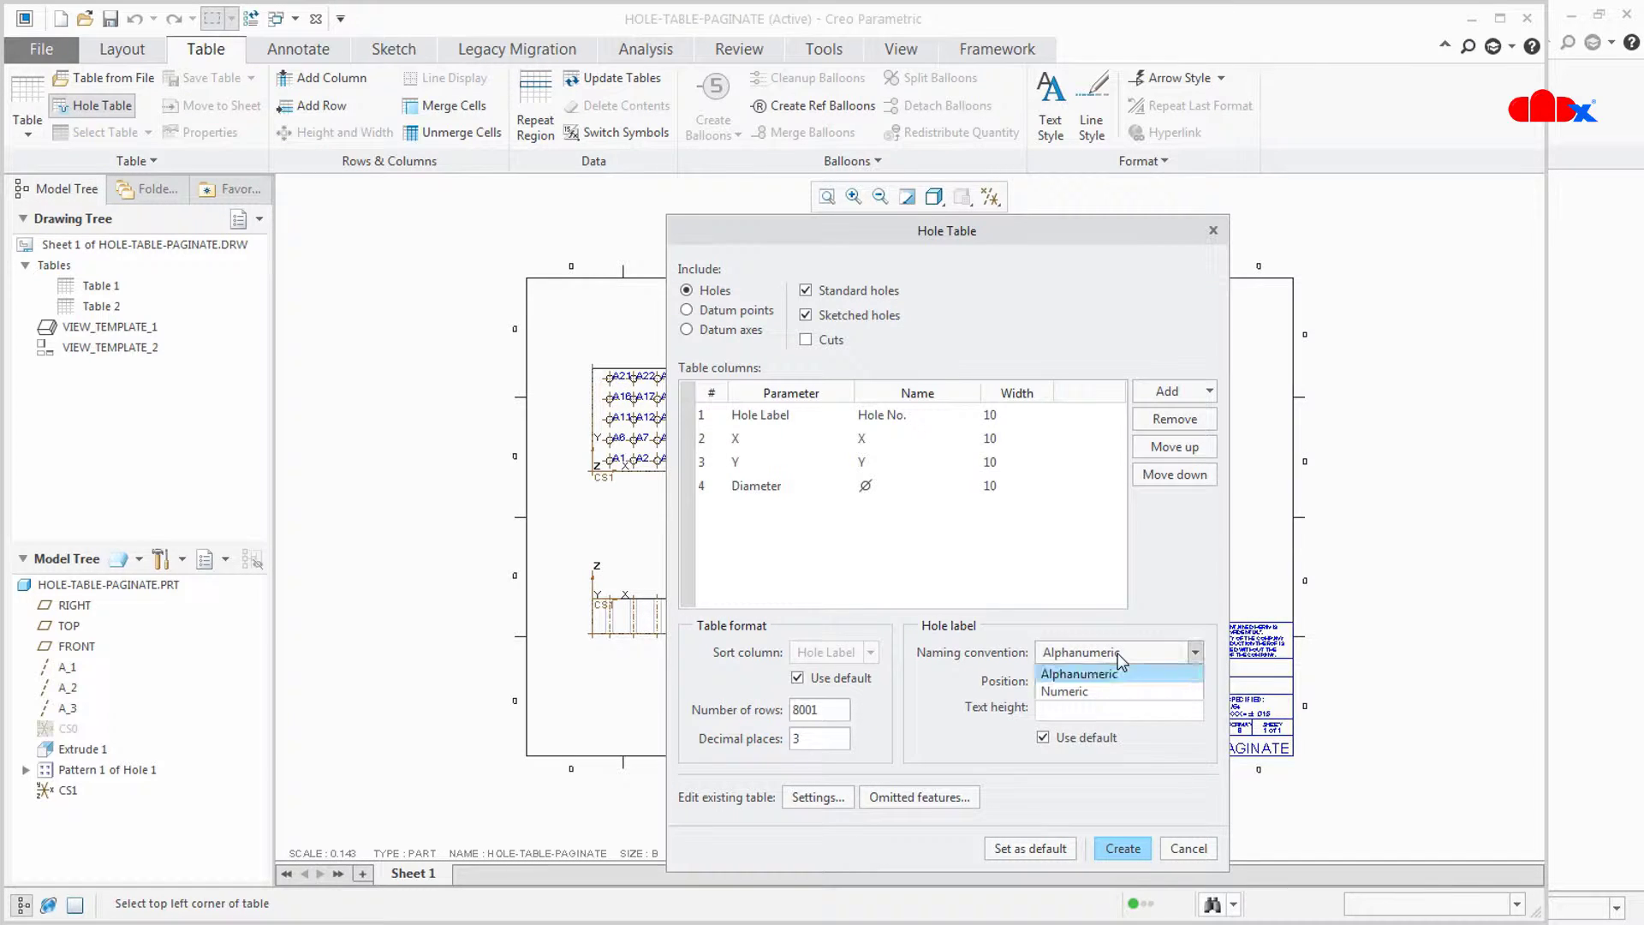
pyautogui.click(1093, 691)
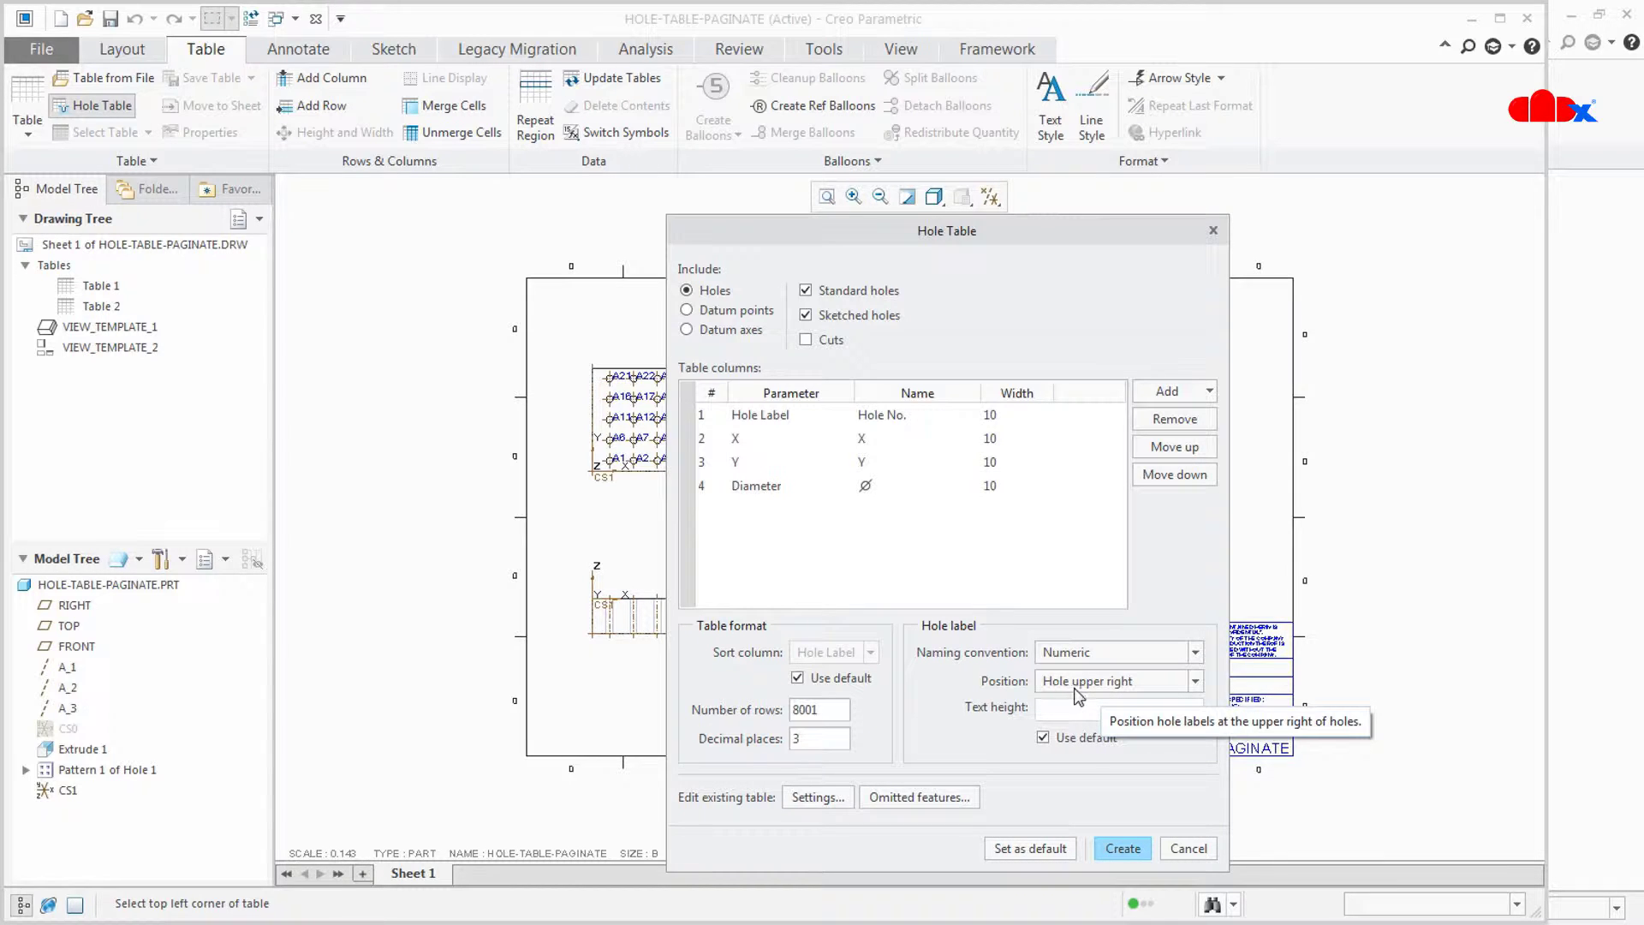
pyautogui.click(1144, 681)
pyautogui.click(1144, 681)
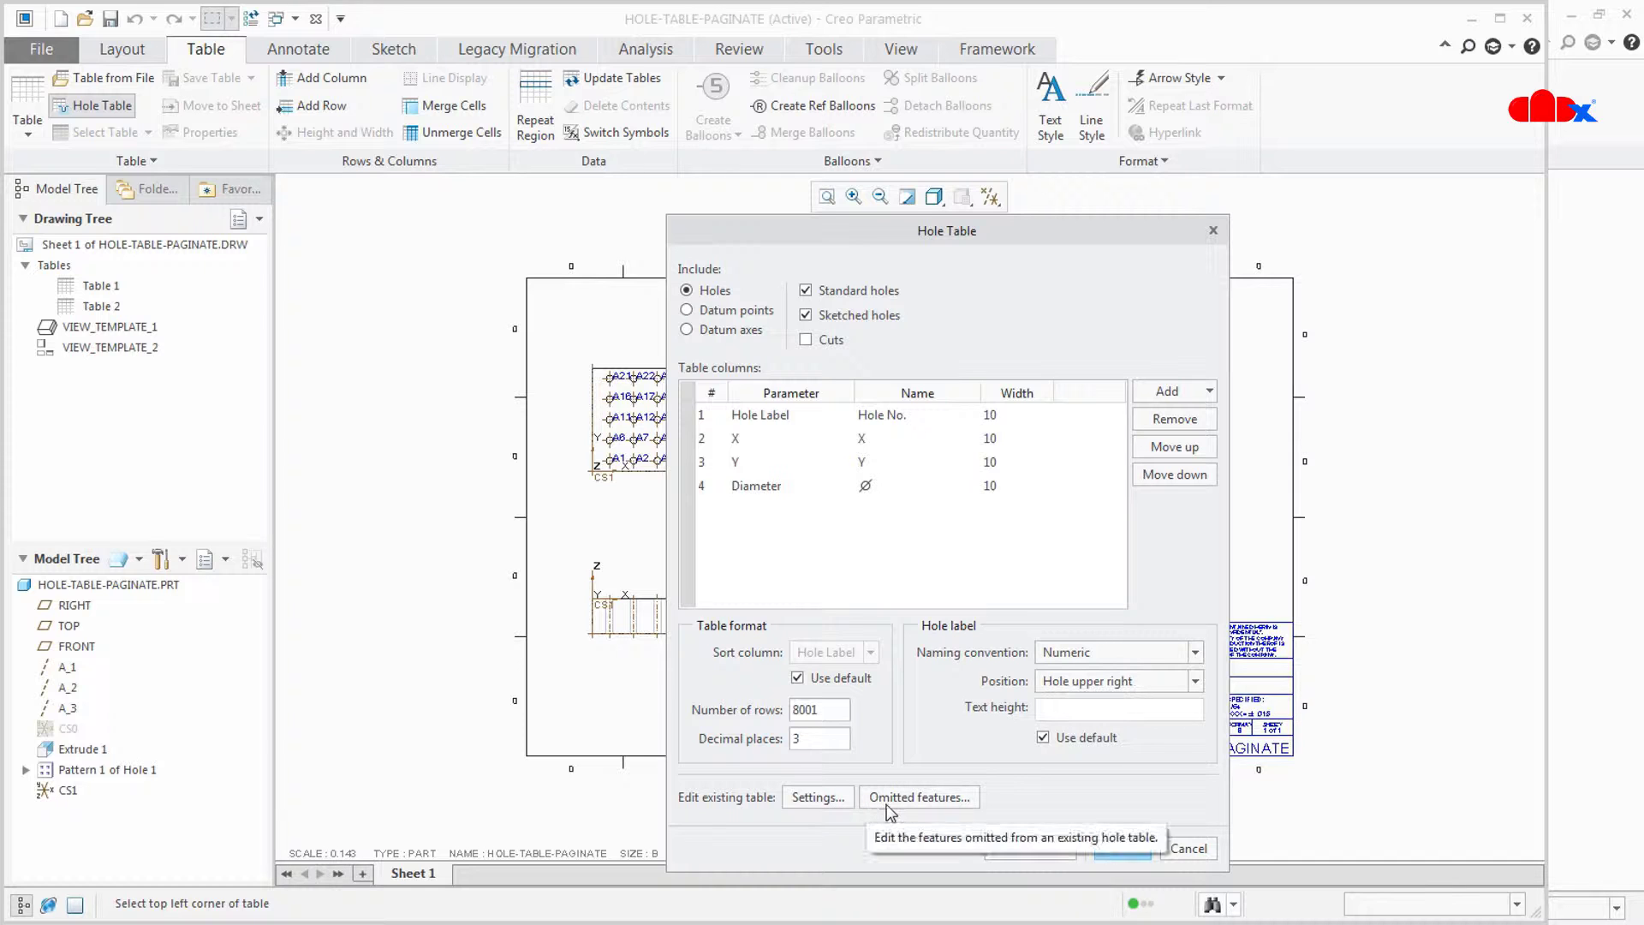
# Step: Start updating an existing hole table and select the hole chart on the sheet
pyautogui.click(817, 797)
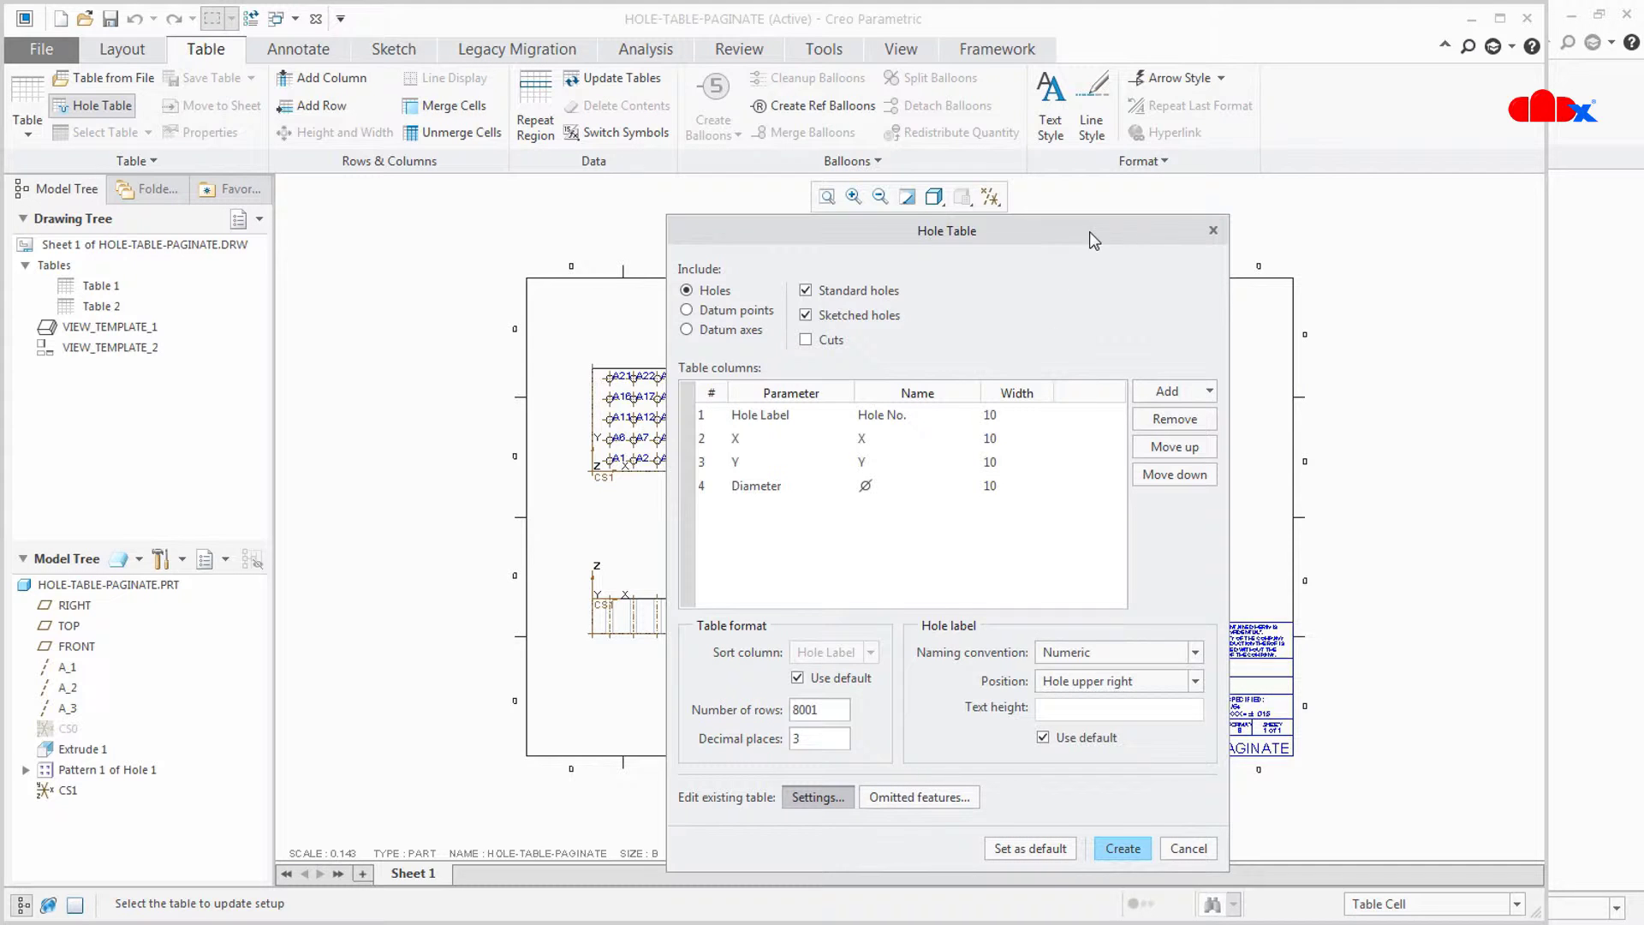
pyautogui.moveTo(1090, 231); pyautogui.dragTo(774, 230)
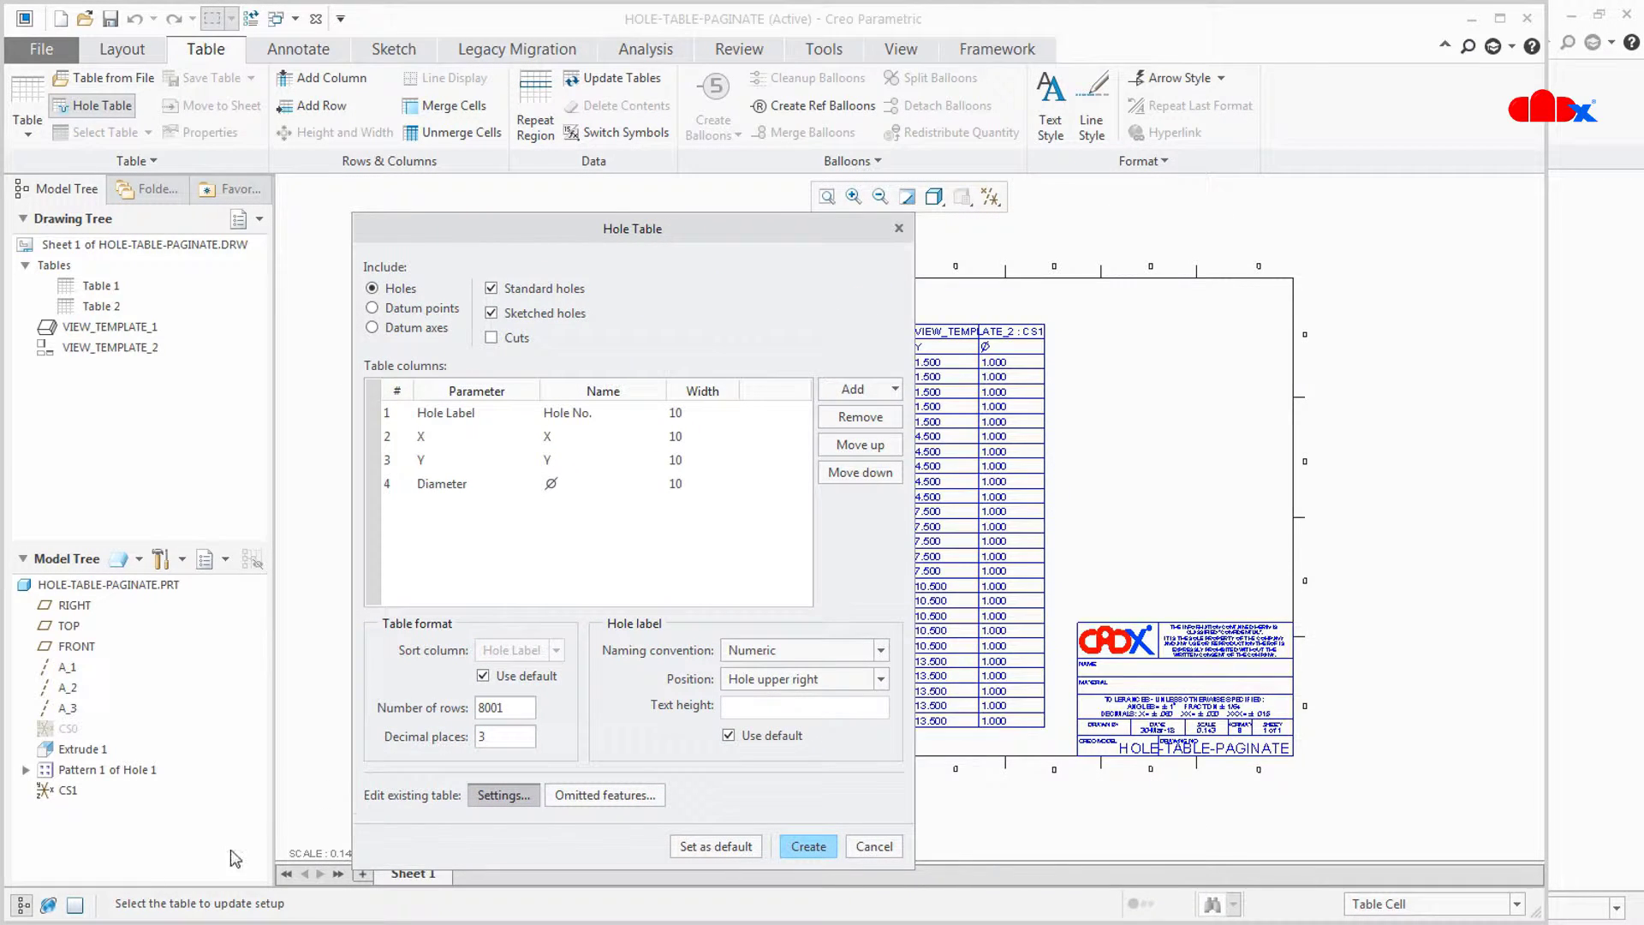
pyautogui.click(1024, 485)
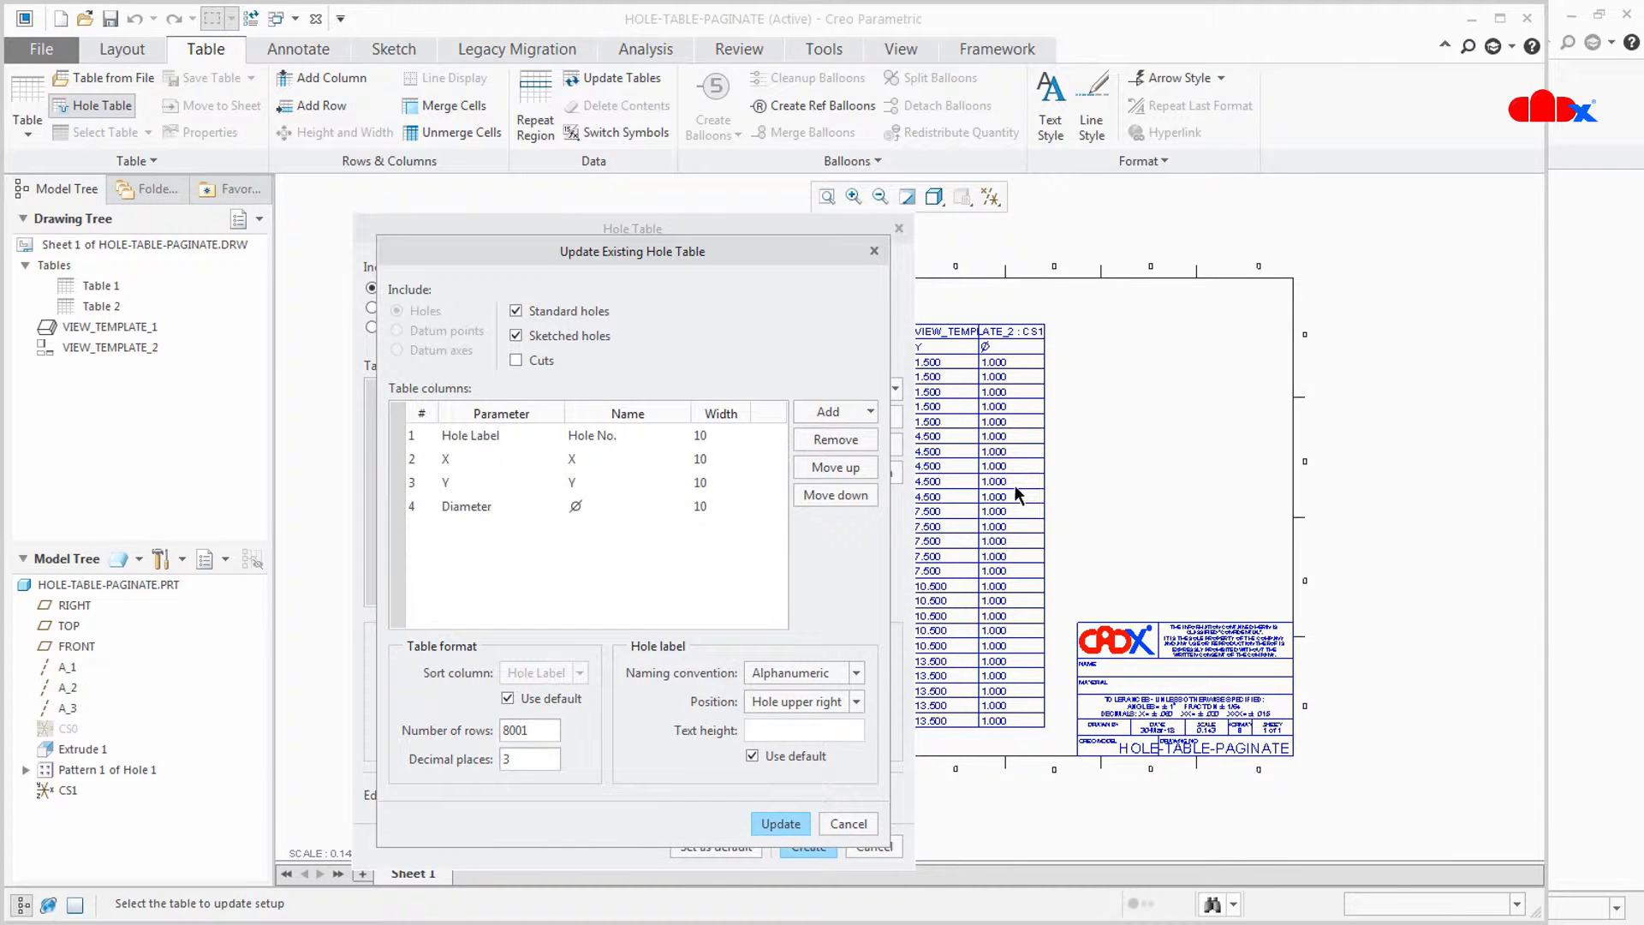
pyautogui.moveTo(734, 249); pyautogui.dragTo(1303, 226)
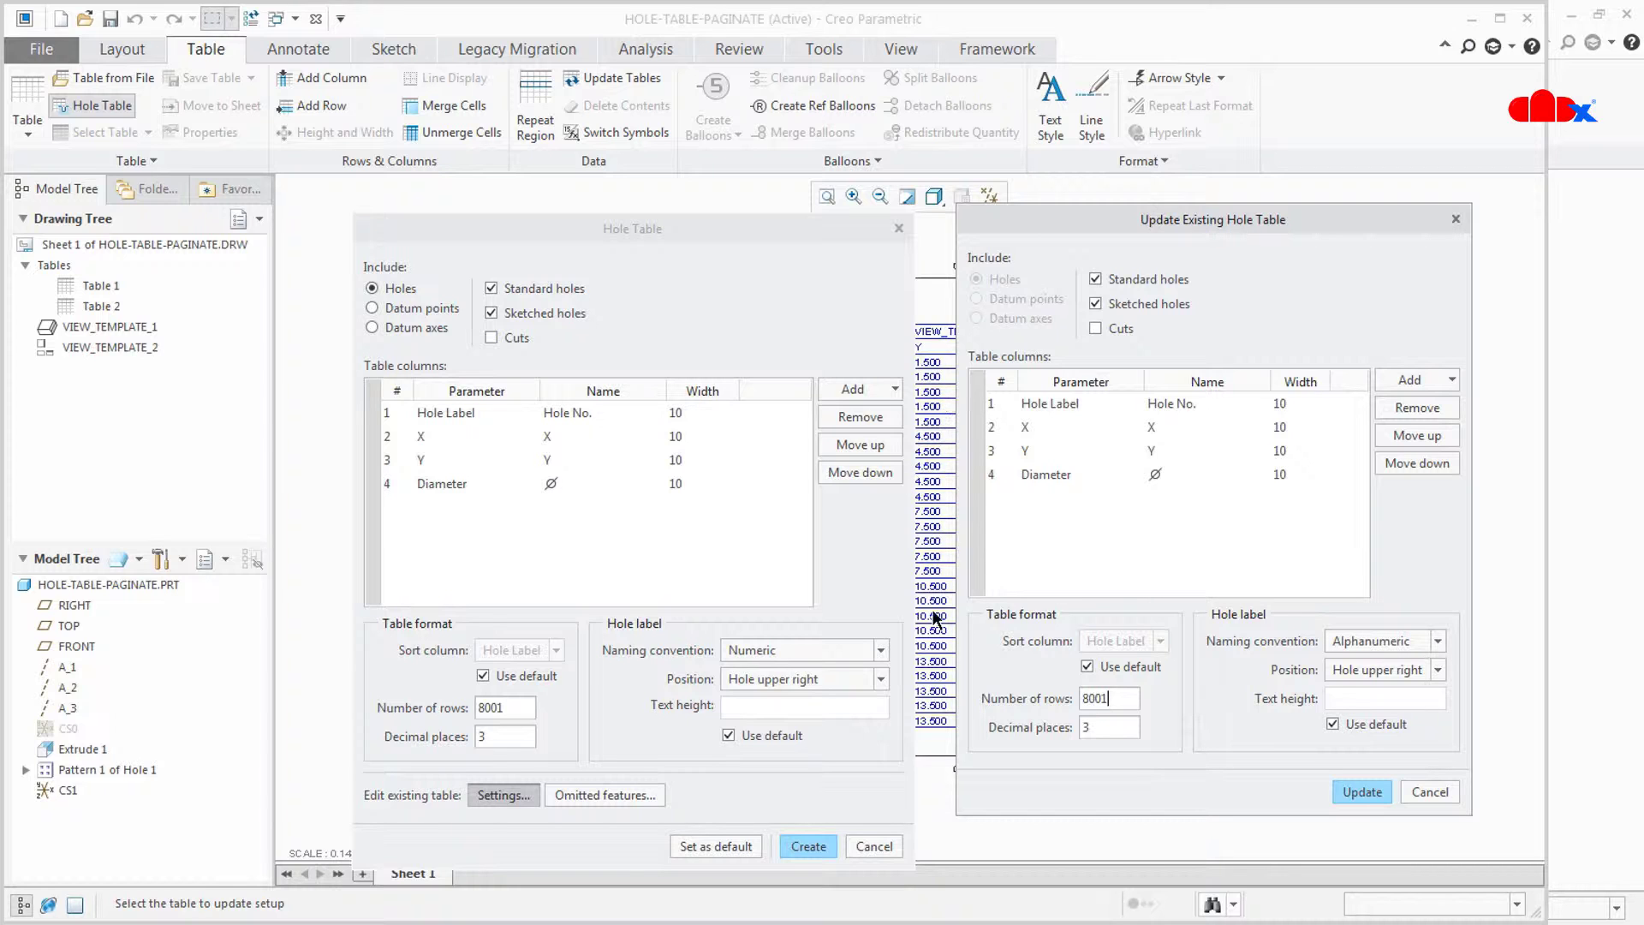
# Step: Switch the chart's naming to Numeric and apply it, relabelling holes 1–25
pyautogui.click(1370, 646)
pyautogui.click(1360, 677)
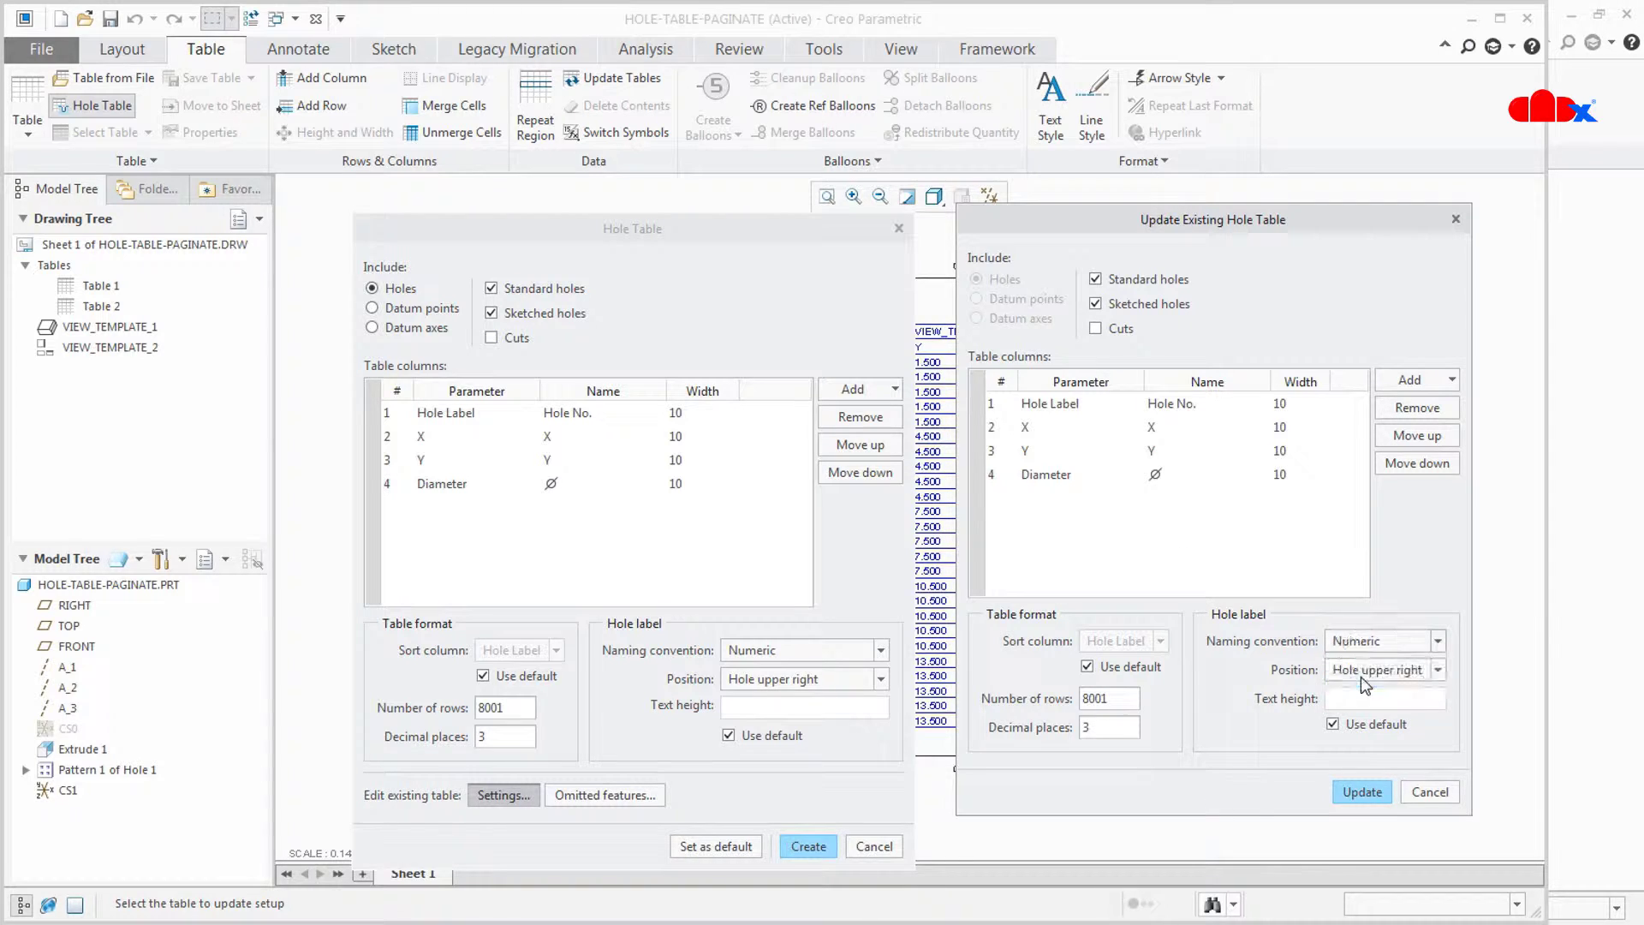
pyautogui.click(1362, 789)
pyautogui.scroll(-3, 753, 598)
pyautogui.scroll(1, 825, 558)
pyautogui.scroll(-1, 856, 513)
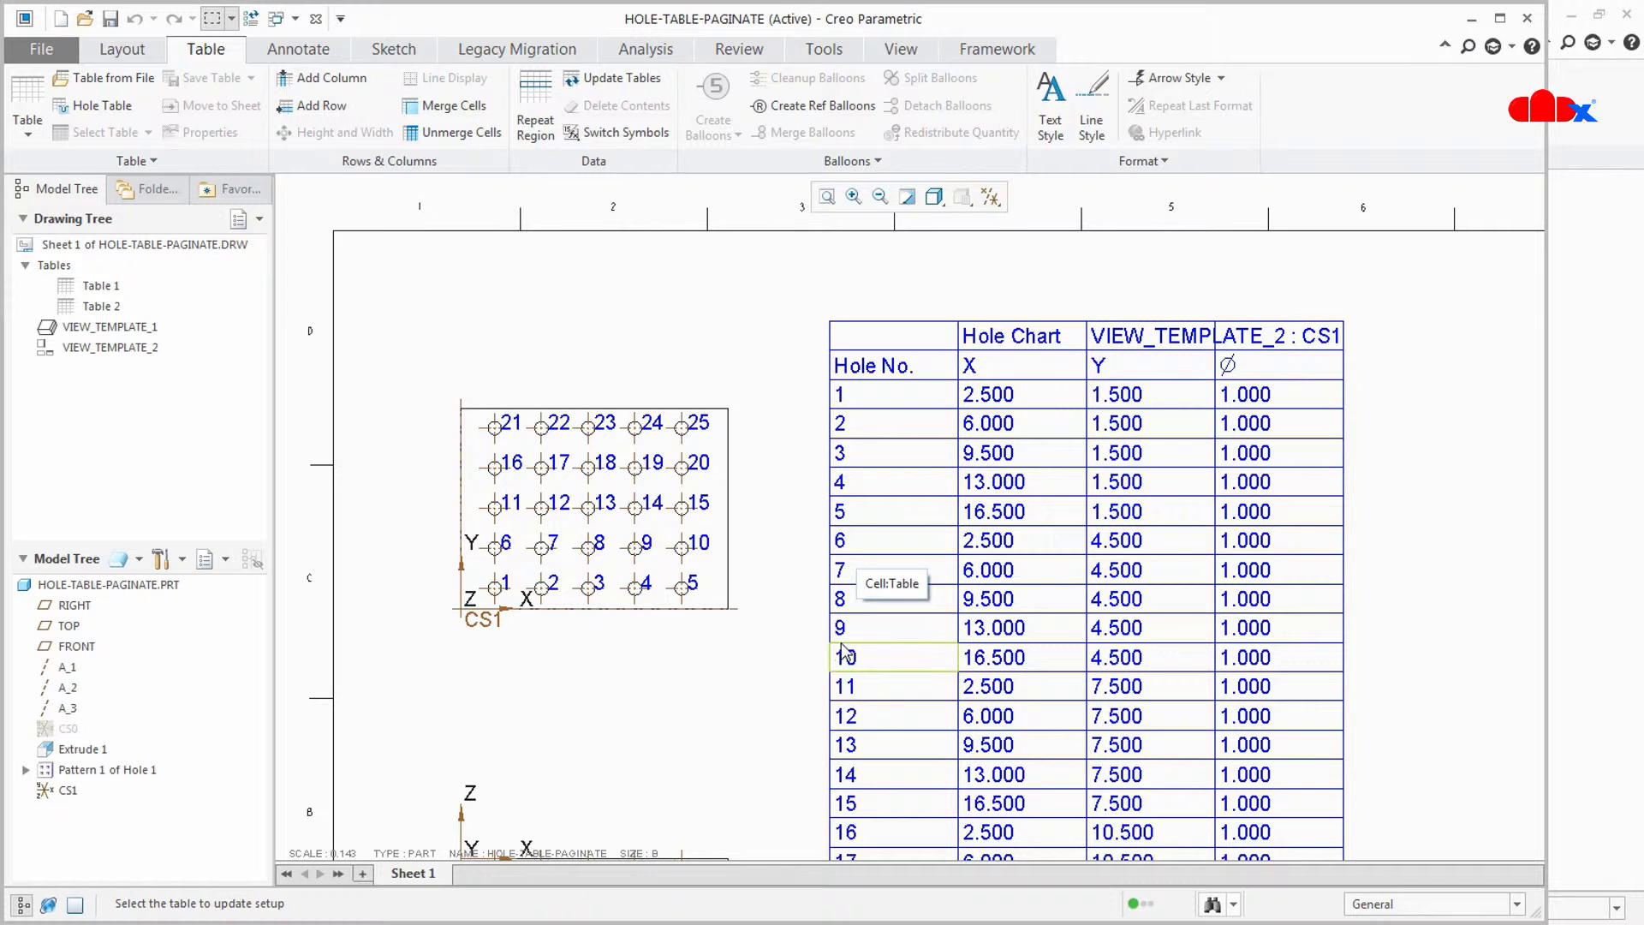
pyautogui.scroll(2, 861, 616)
pyautogui.scroll(1, 869, 574)
pyautogui.scroll(1, 894, 471)
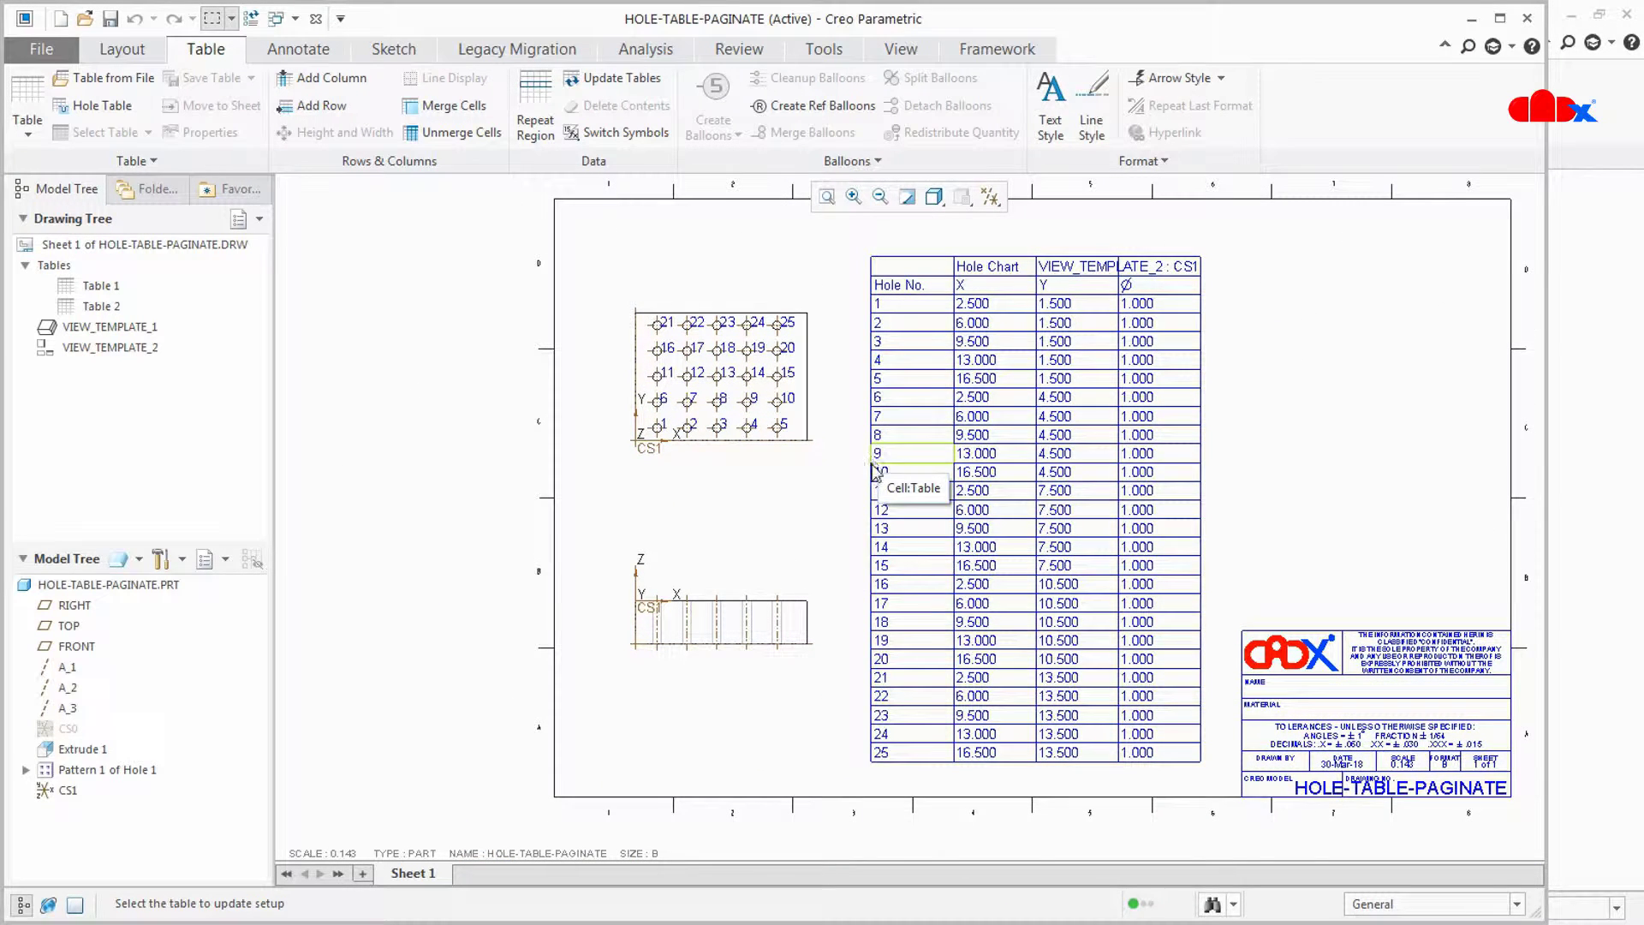
# Step: Update the existing hole chart to Alphanumeric naming, restoring labels A1–A25
pyautogui.click(103, 105)
pyautogui.click(647, 717)
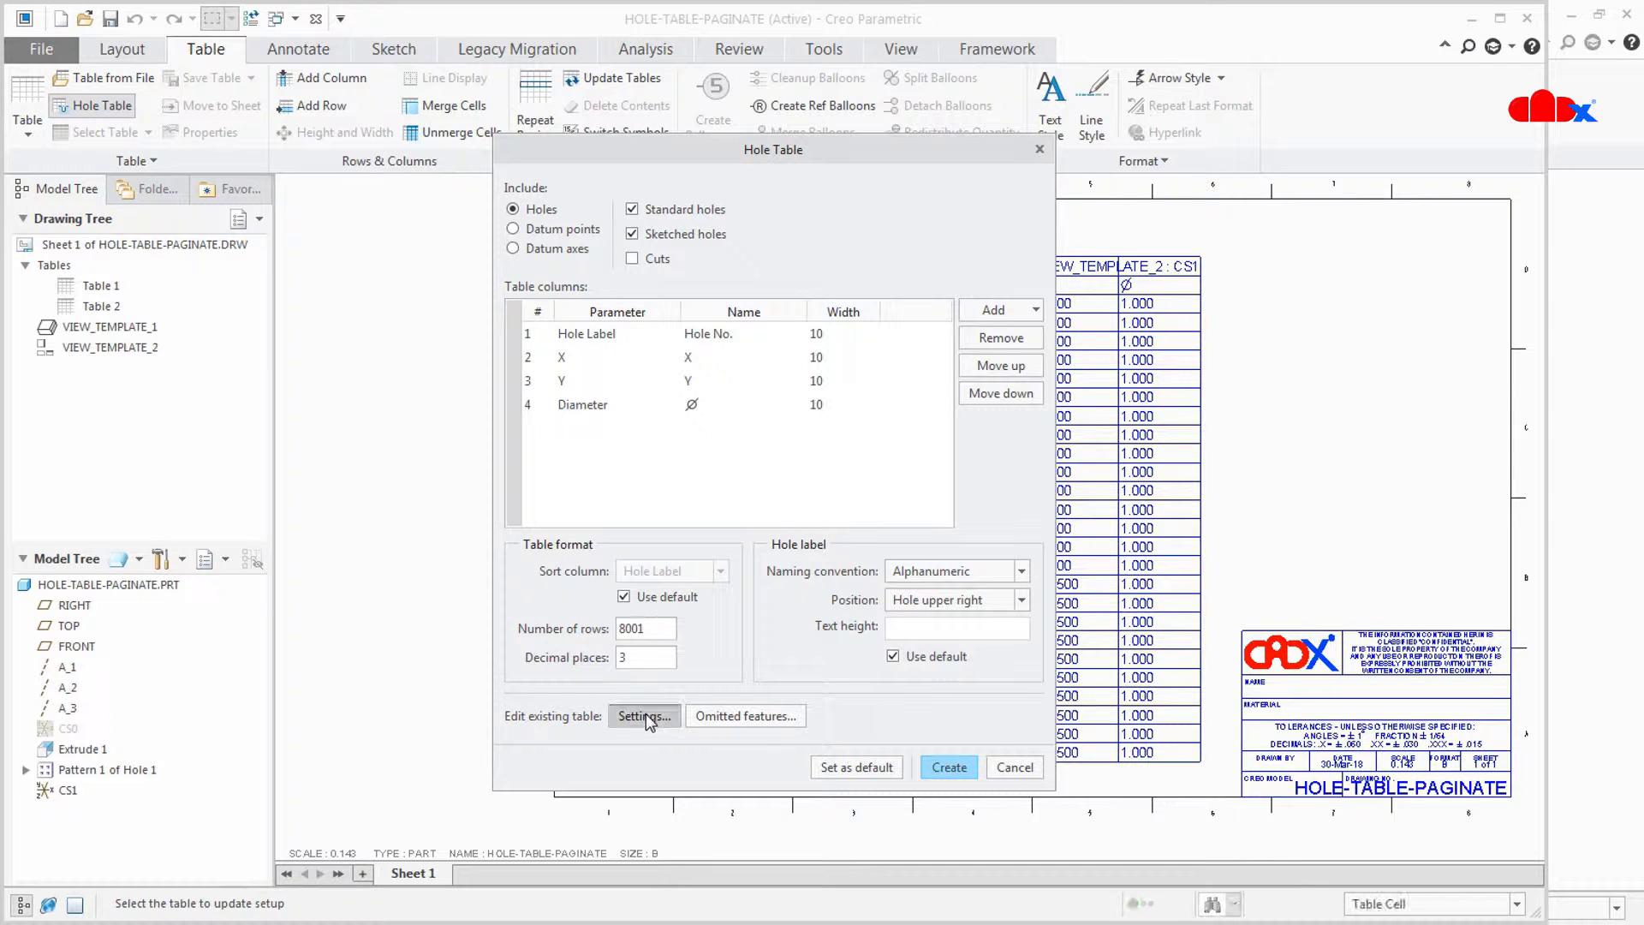
pyautogui.click(1160, 524)
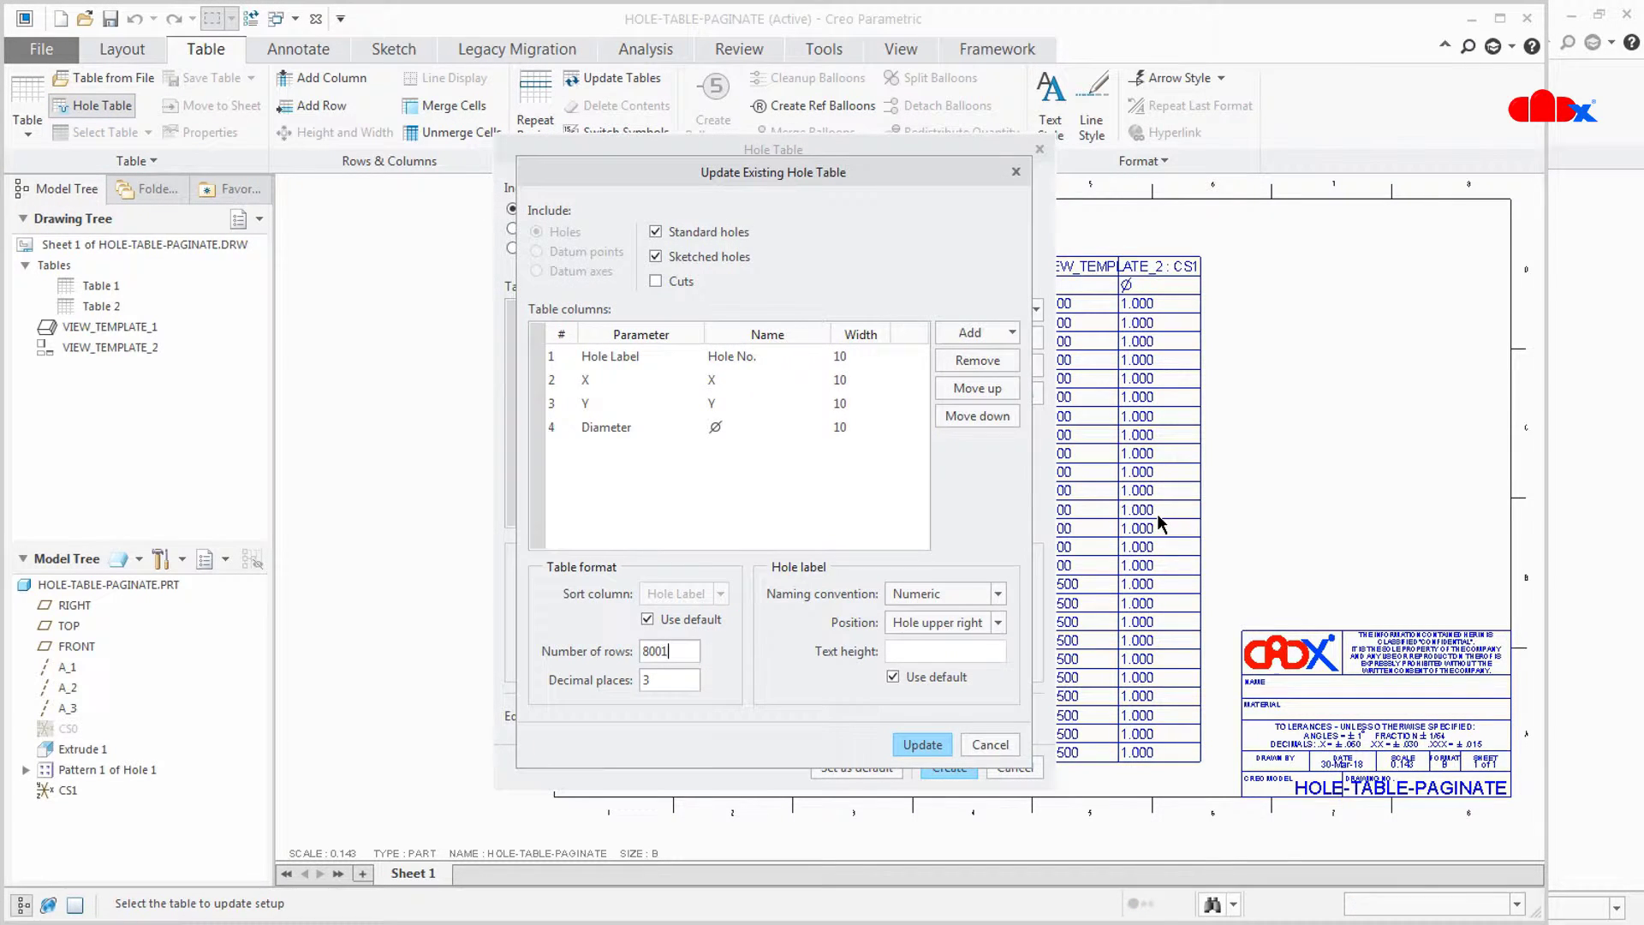
pyautogui.moveTo(909, 217); pyautogui.dragTo(1459, 202)
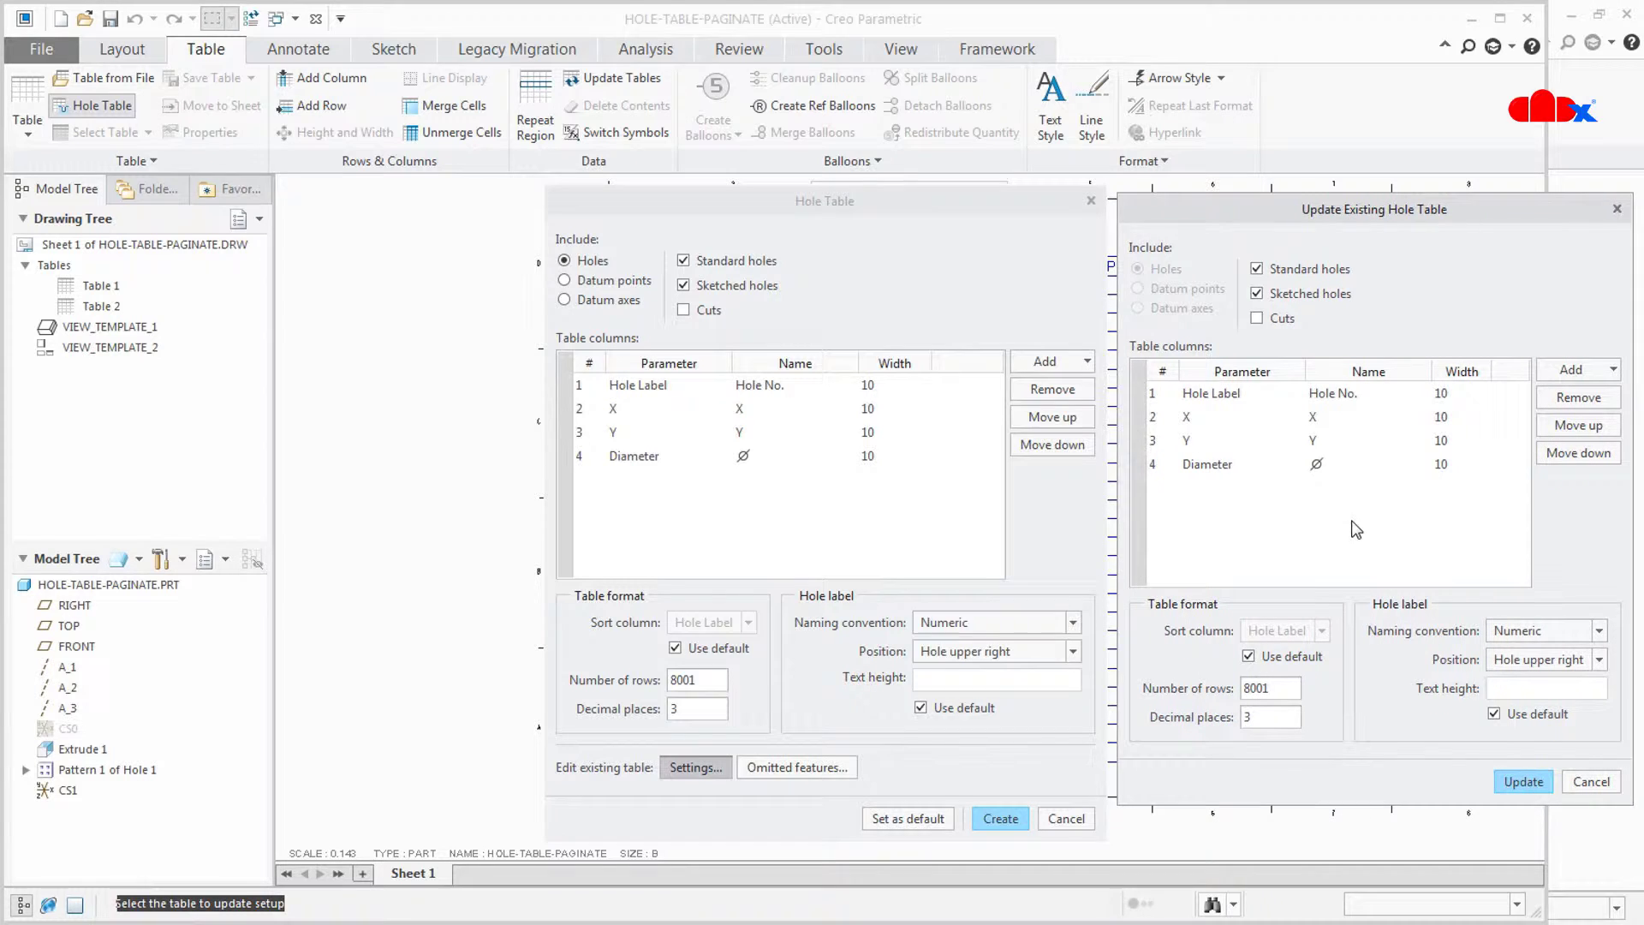
pyautogui.click(1560, 631)
pyautogui.click(1516, 783)
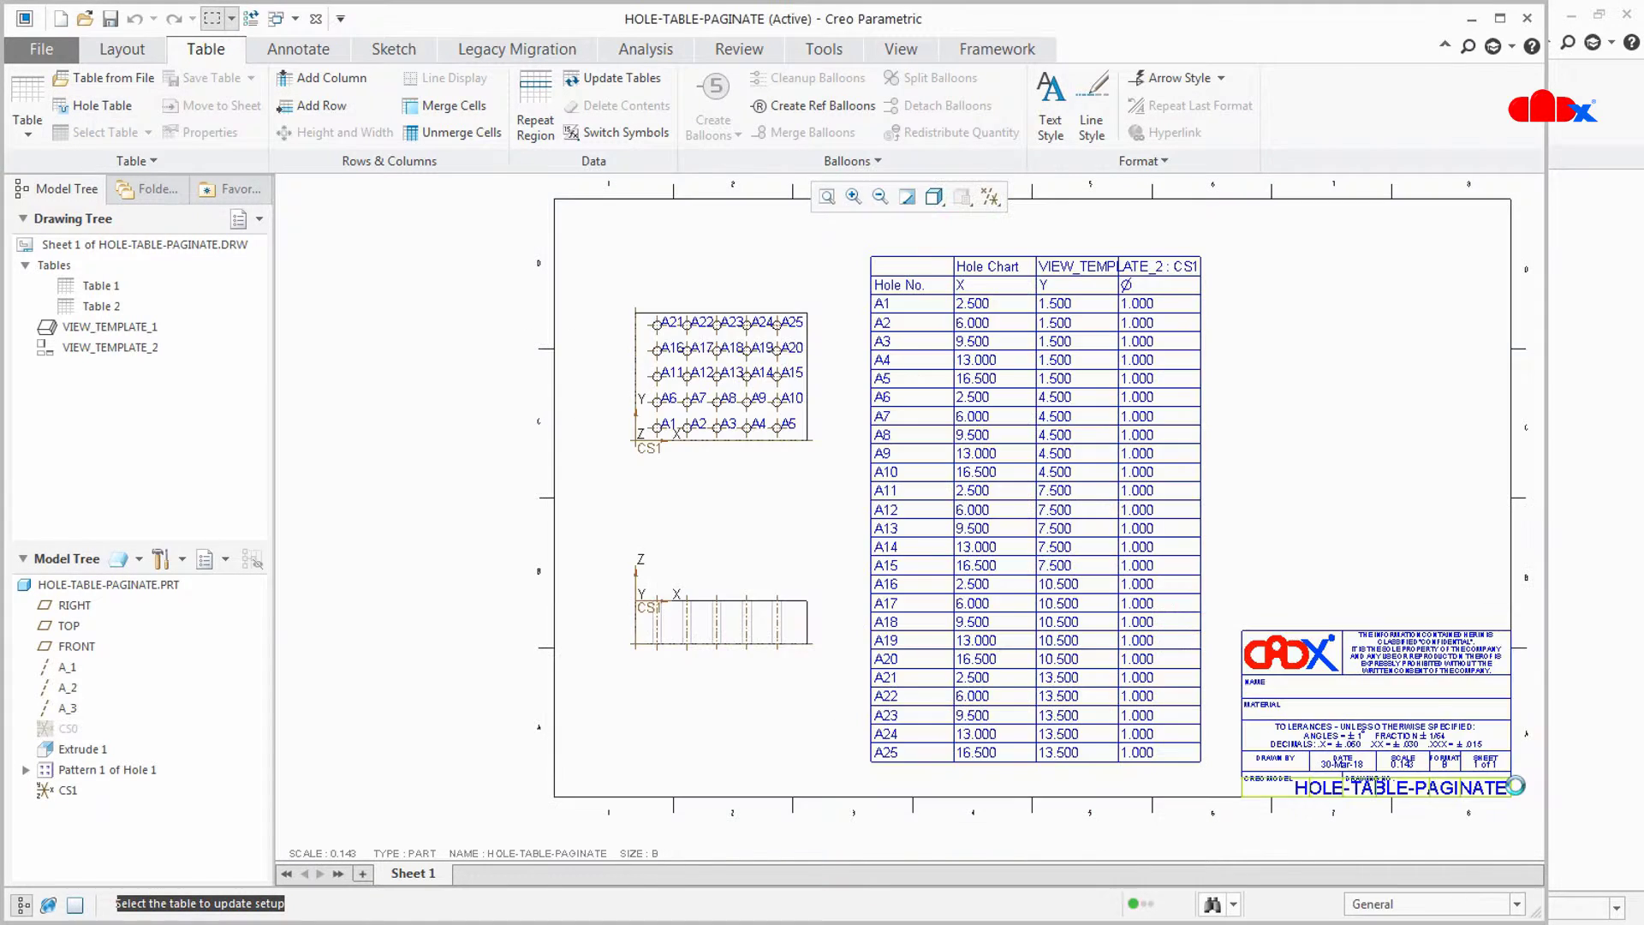
pyautogui.scroll(3, 951, 342)
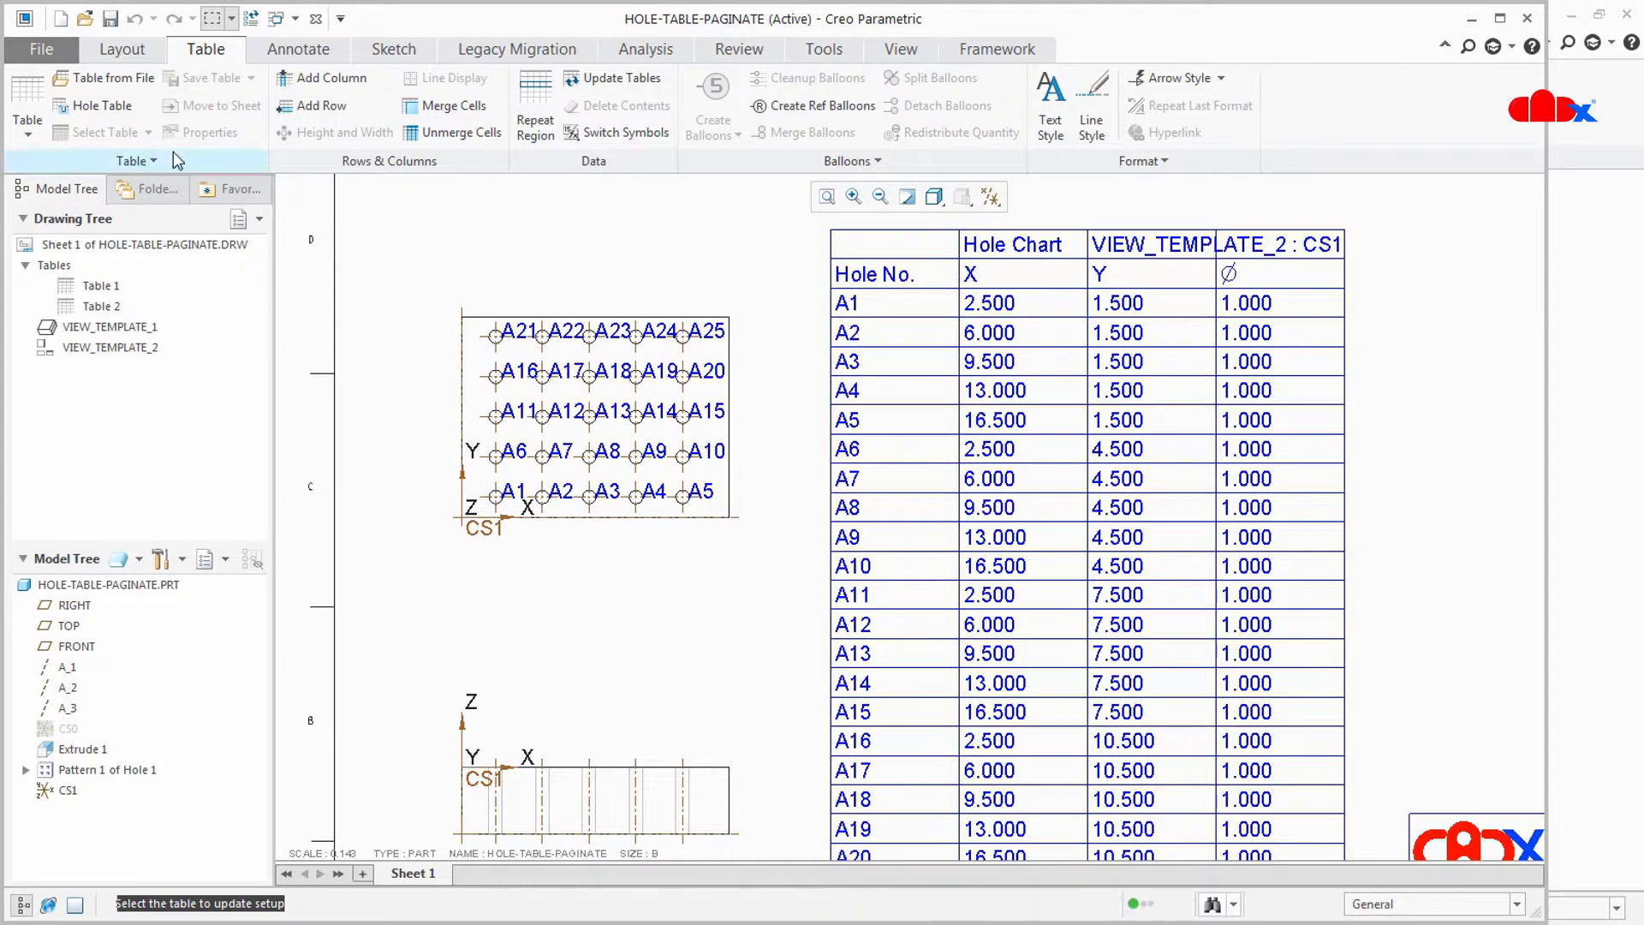
# Step: Remove the Diameter column from the existing hole chart, leaving Hole No., X and Y
pyautogui.click(92, 106)
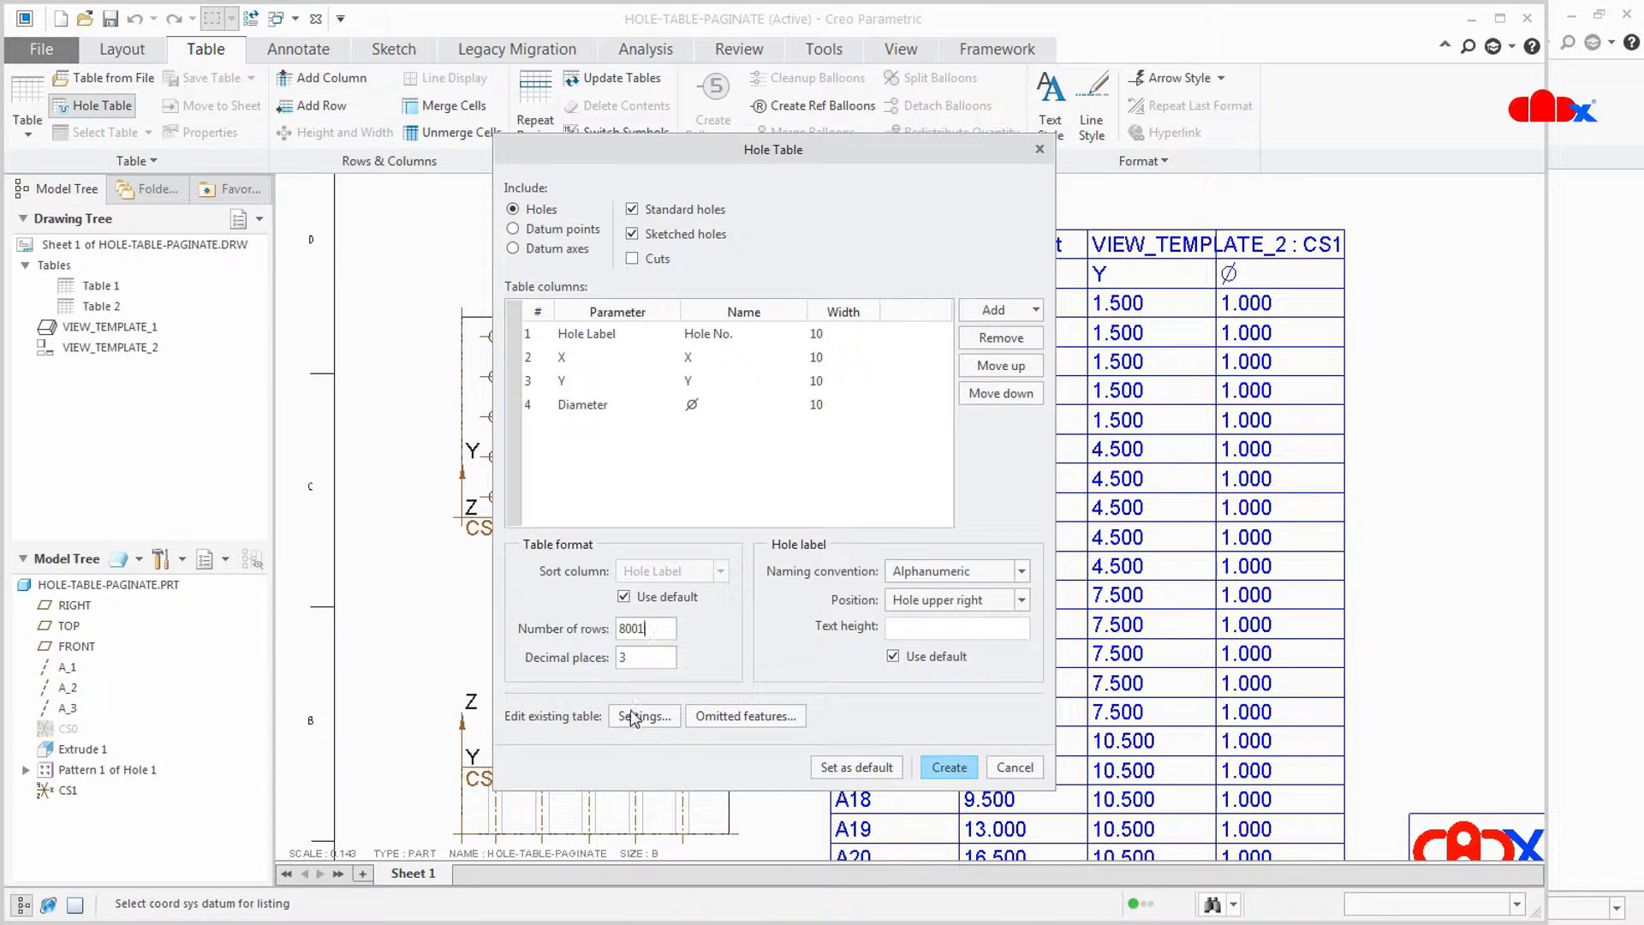
pyautogui.click(635, 718)
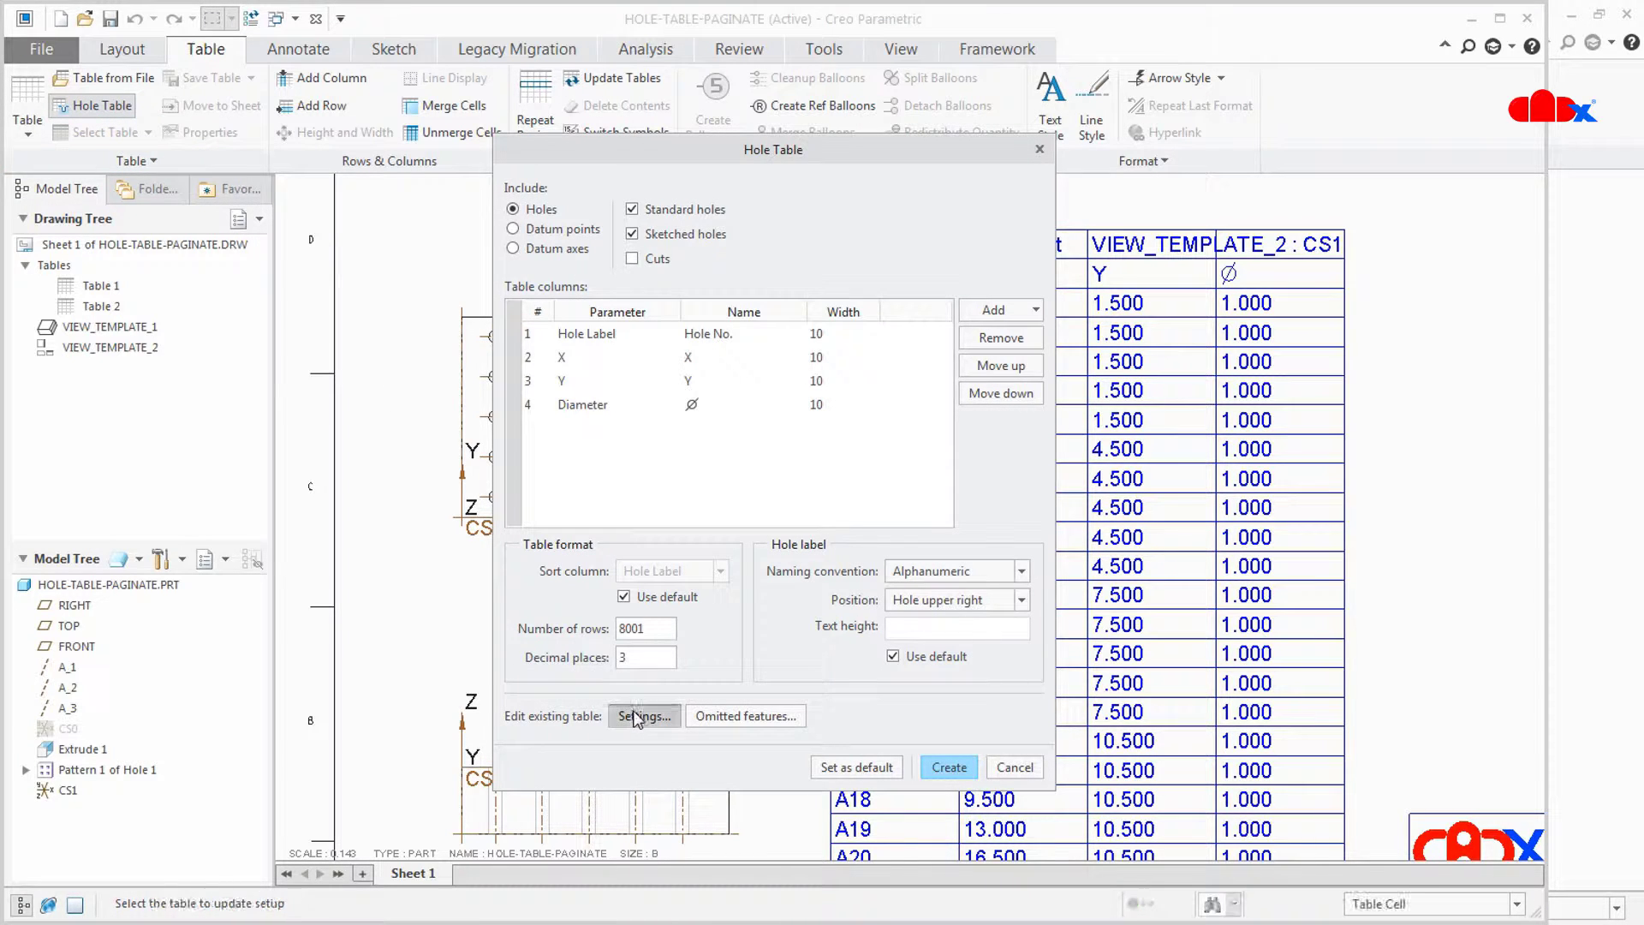
pyautogui.click(1291, 569)
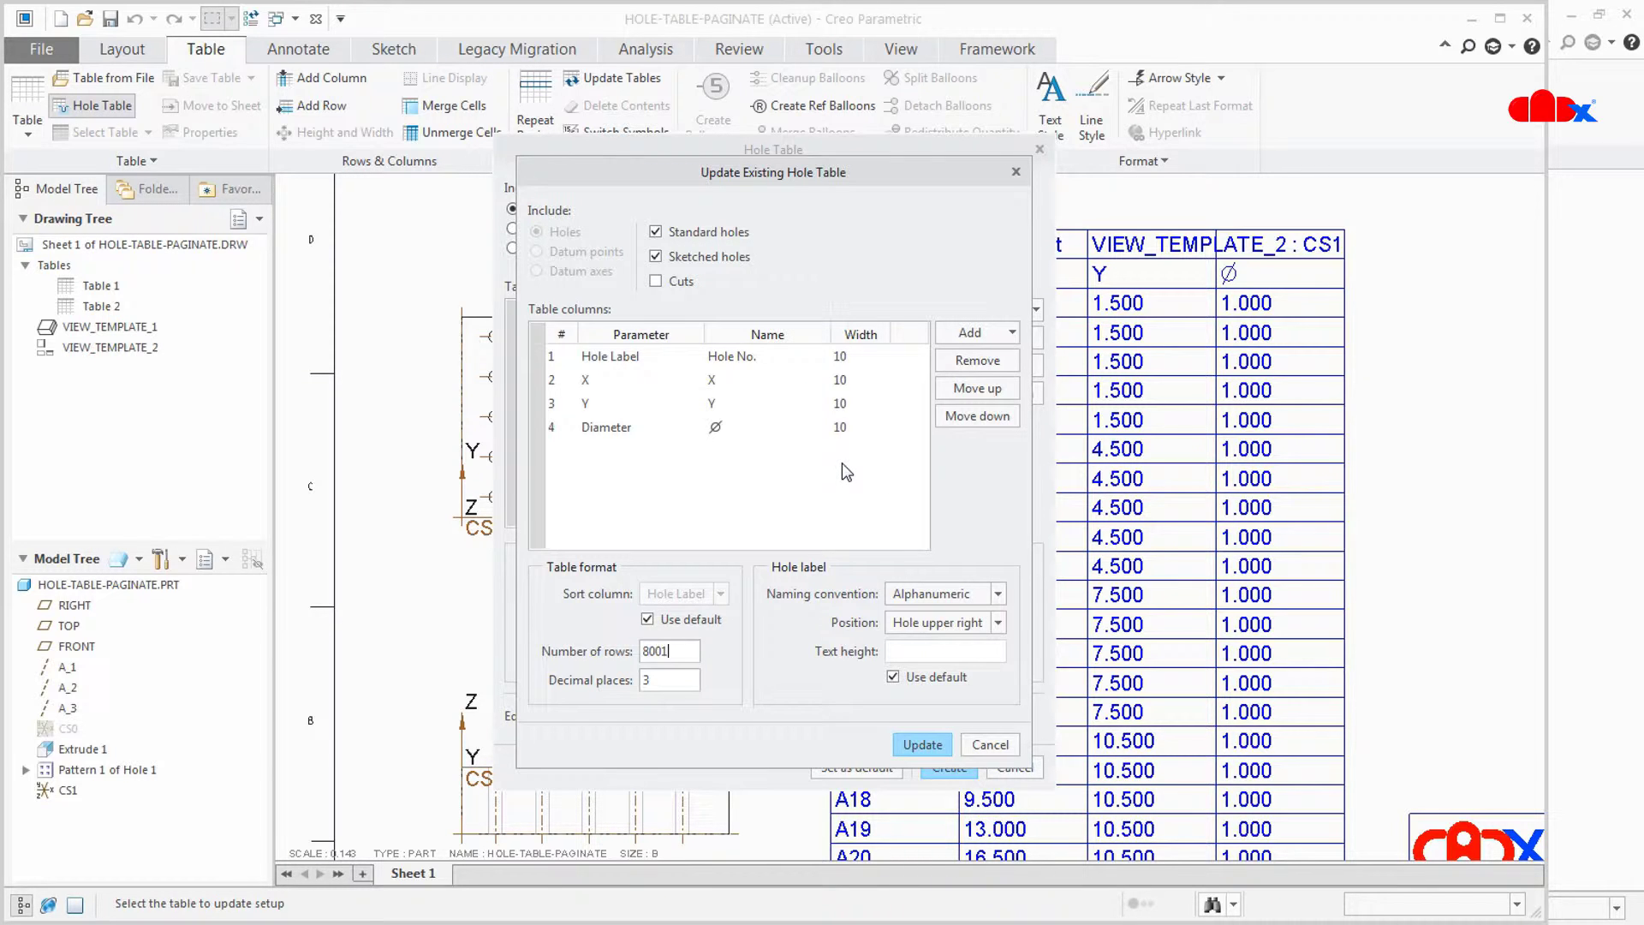
pyautogui.click(630, 425)
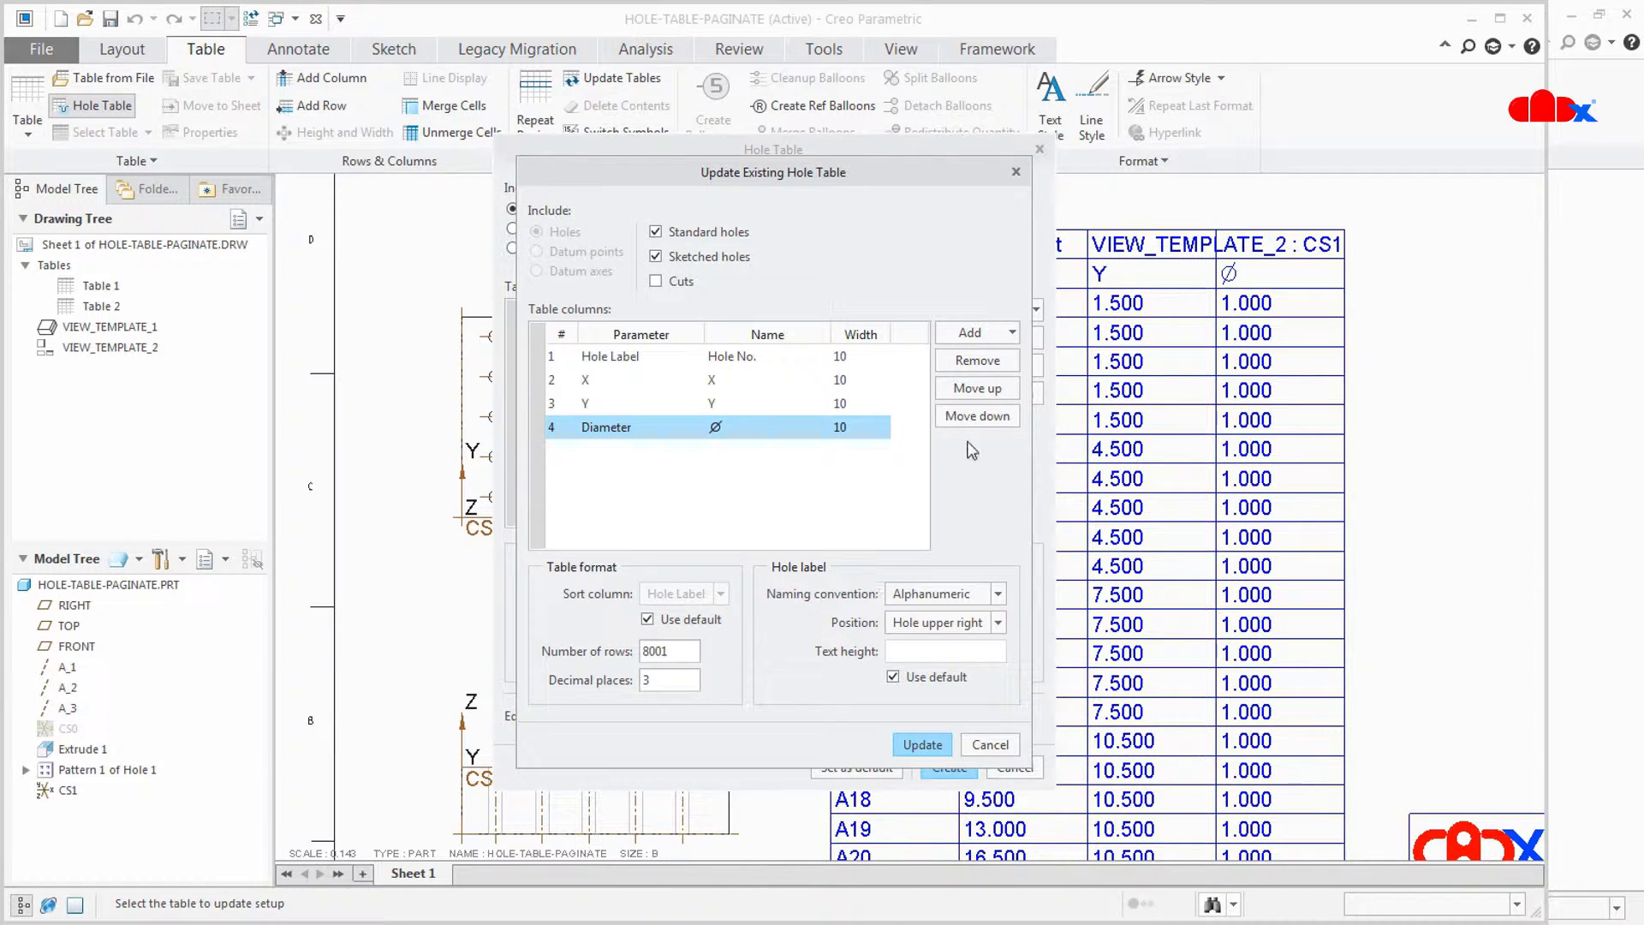
pyautogui.click(983, 360)
pyautogui.click(908, 746)
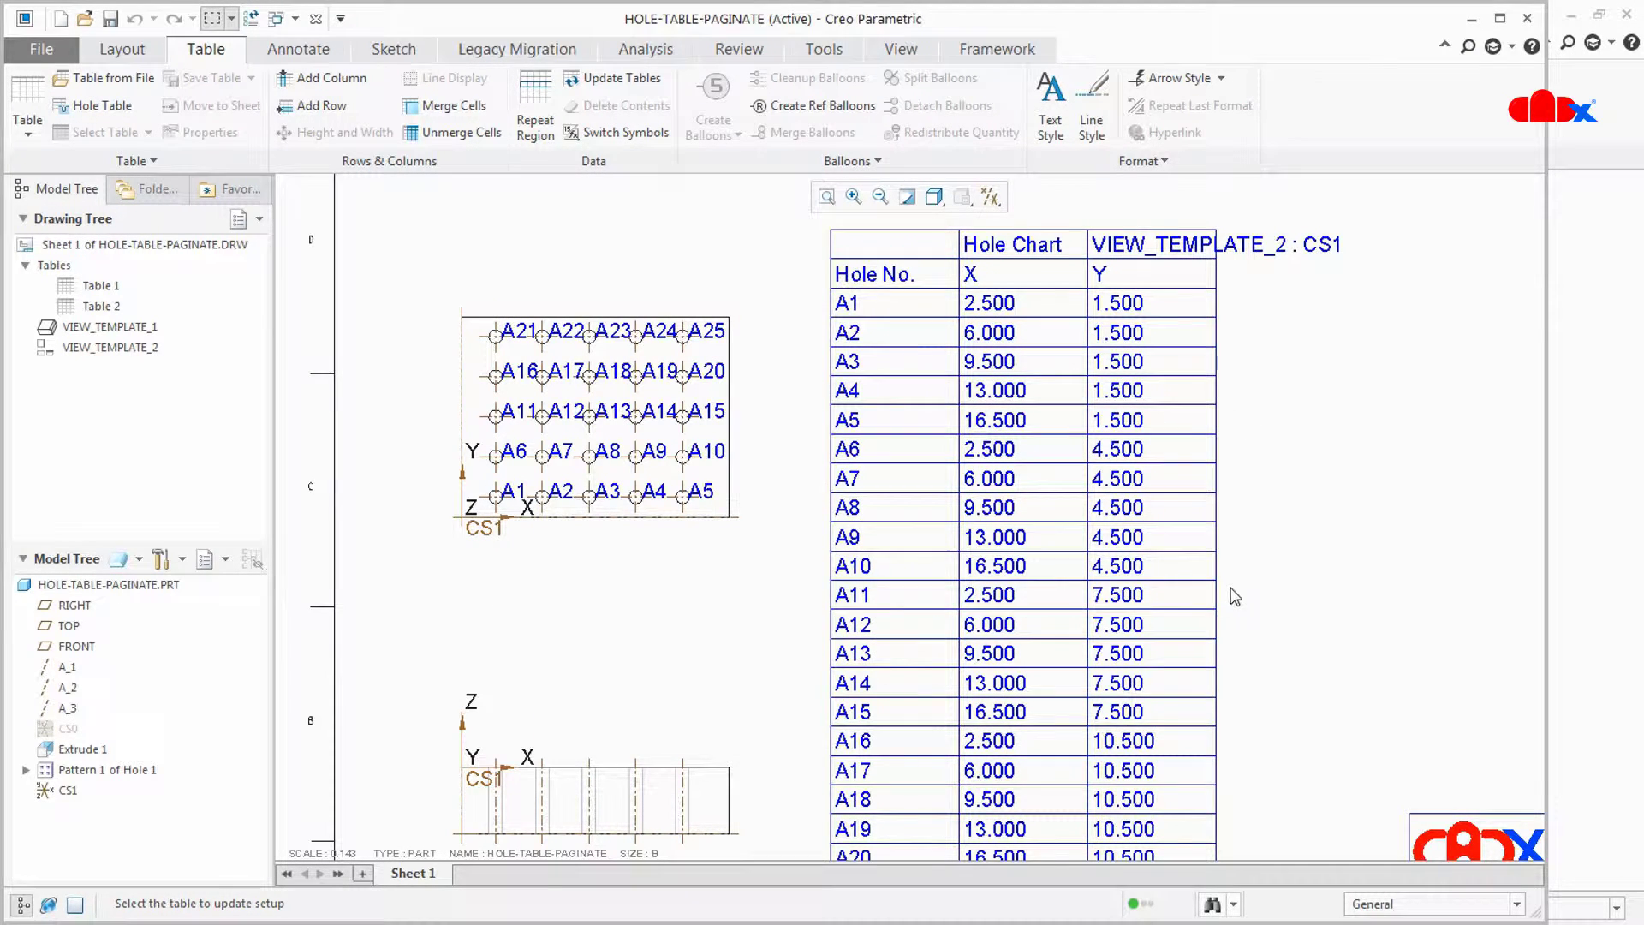
pyautogui.click(89, 113)
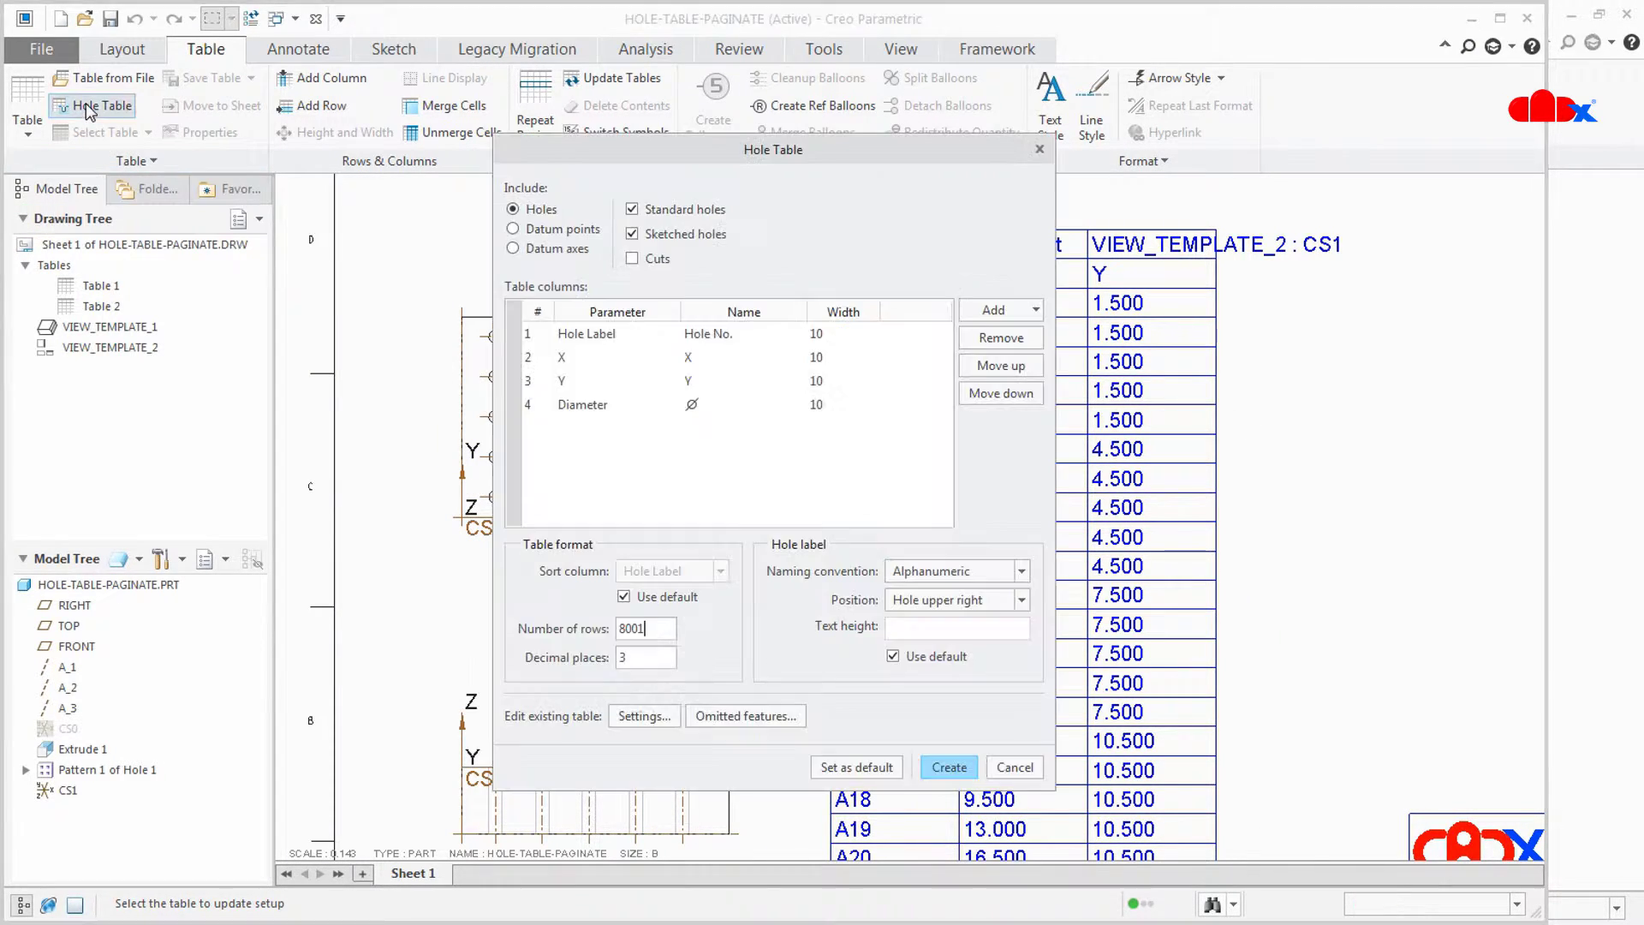
# Step: Add the Diameter column back to the existing hole chart
pyautogui.click(629, 719)
pyautogui.click(1175, 632)
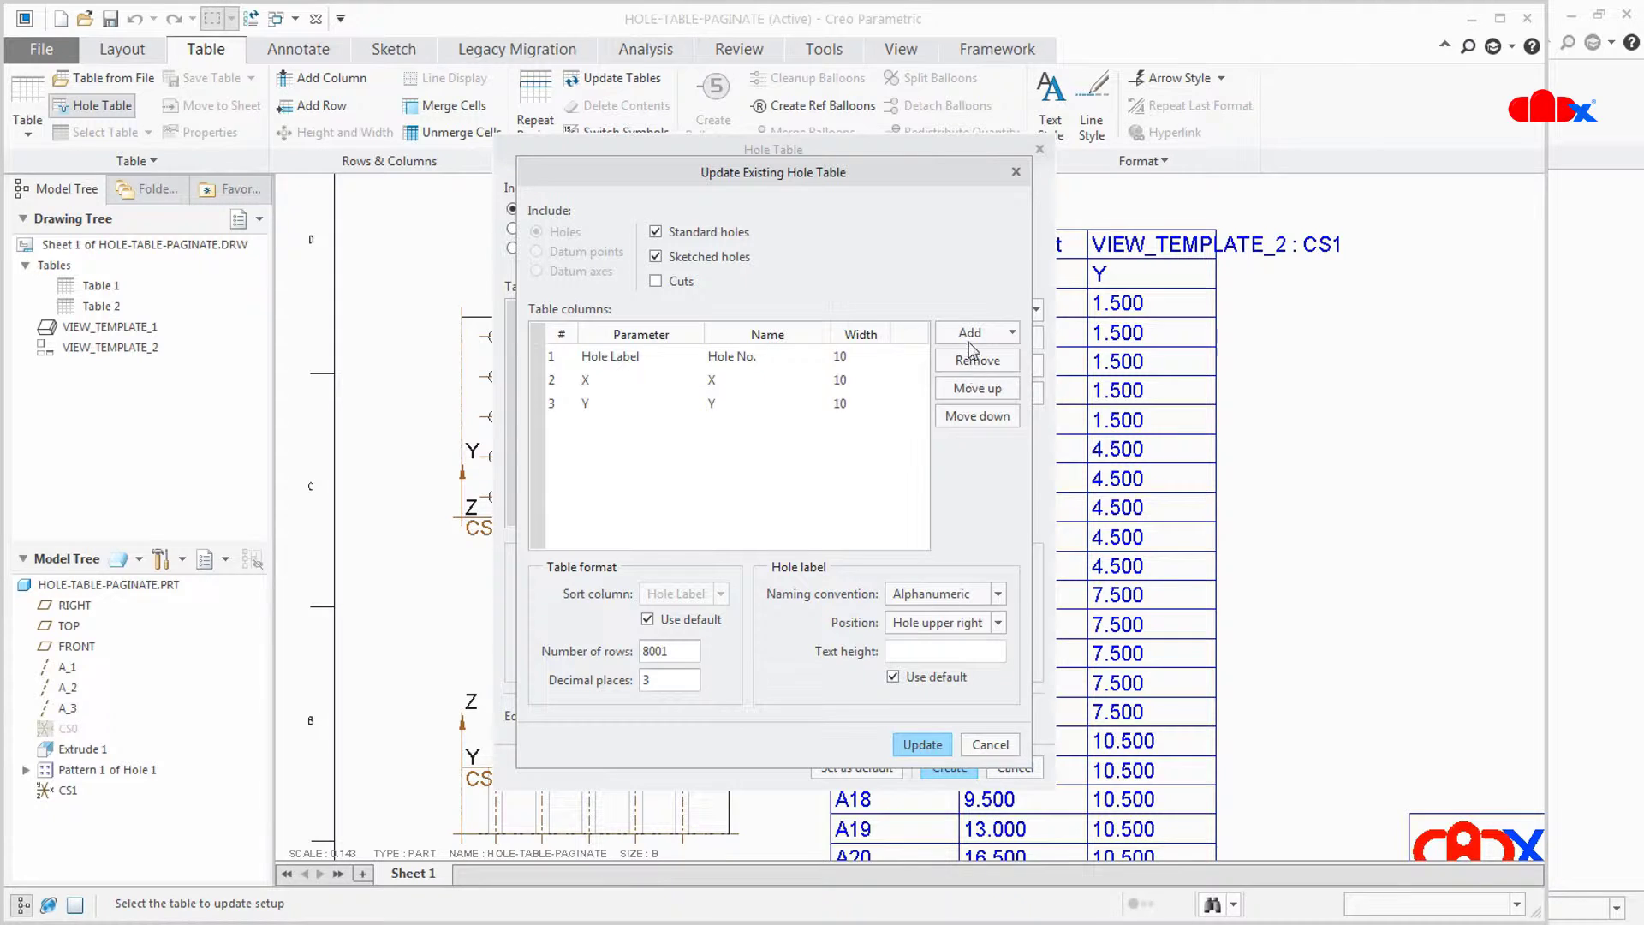
pyautogui.click(970, 334)
pyautogui.click(985, 443)
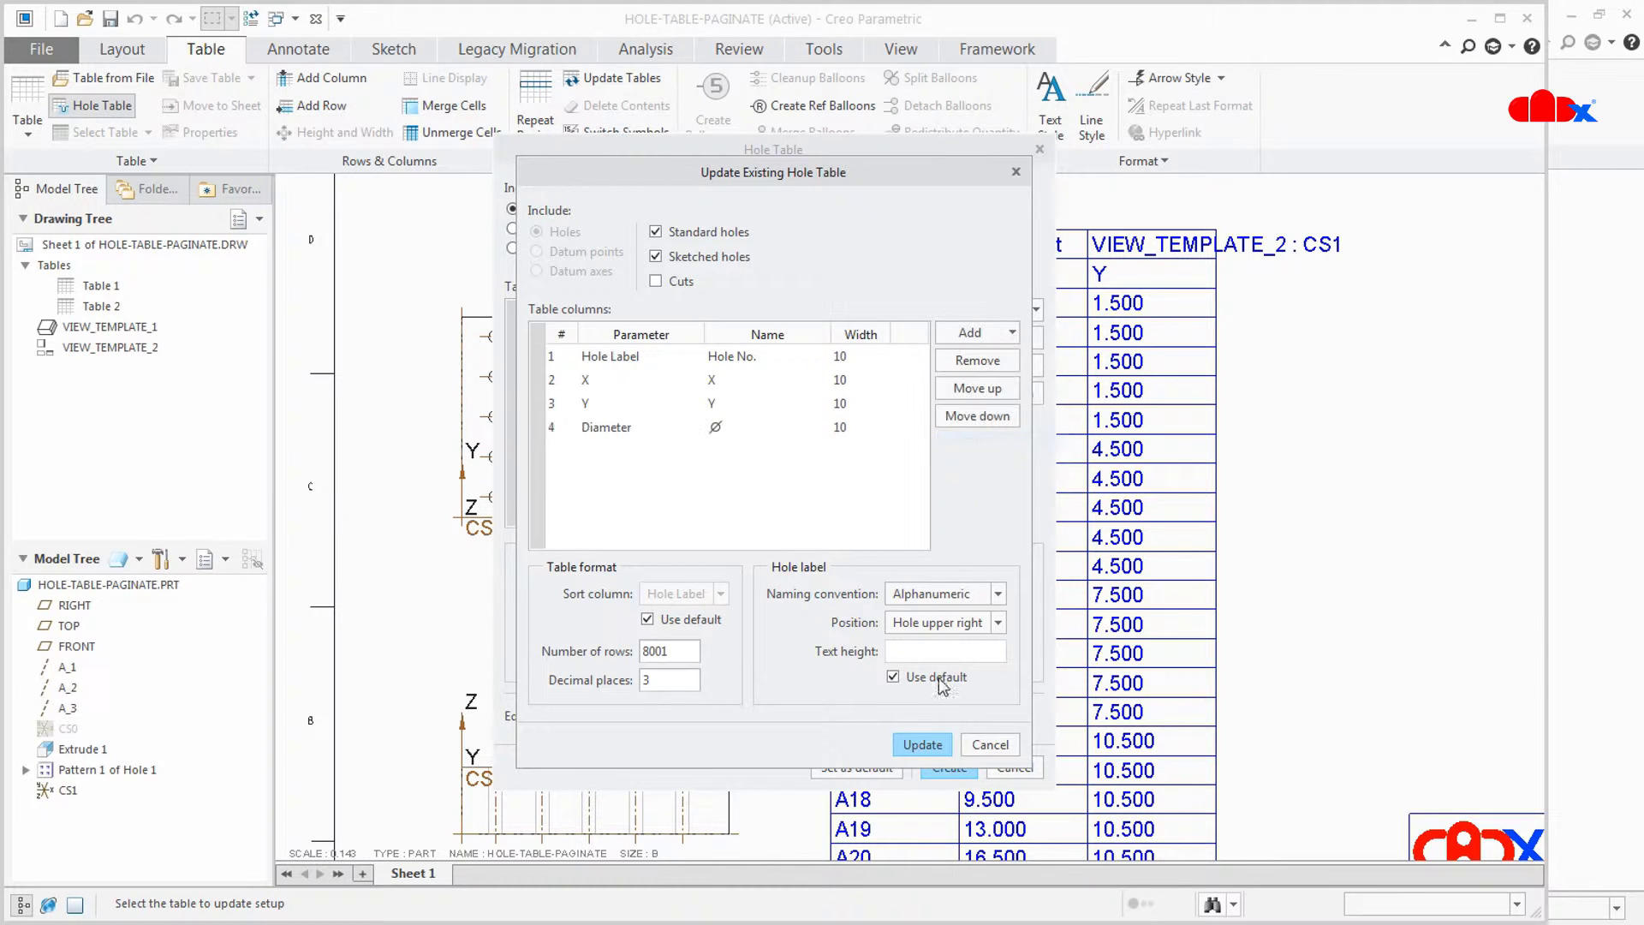
pyautogui.click(922, 744)
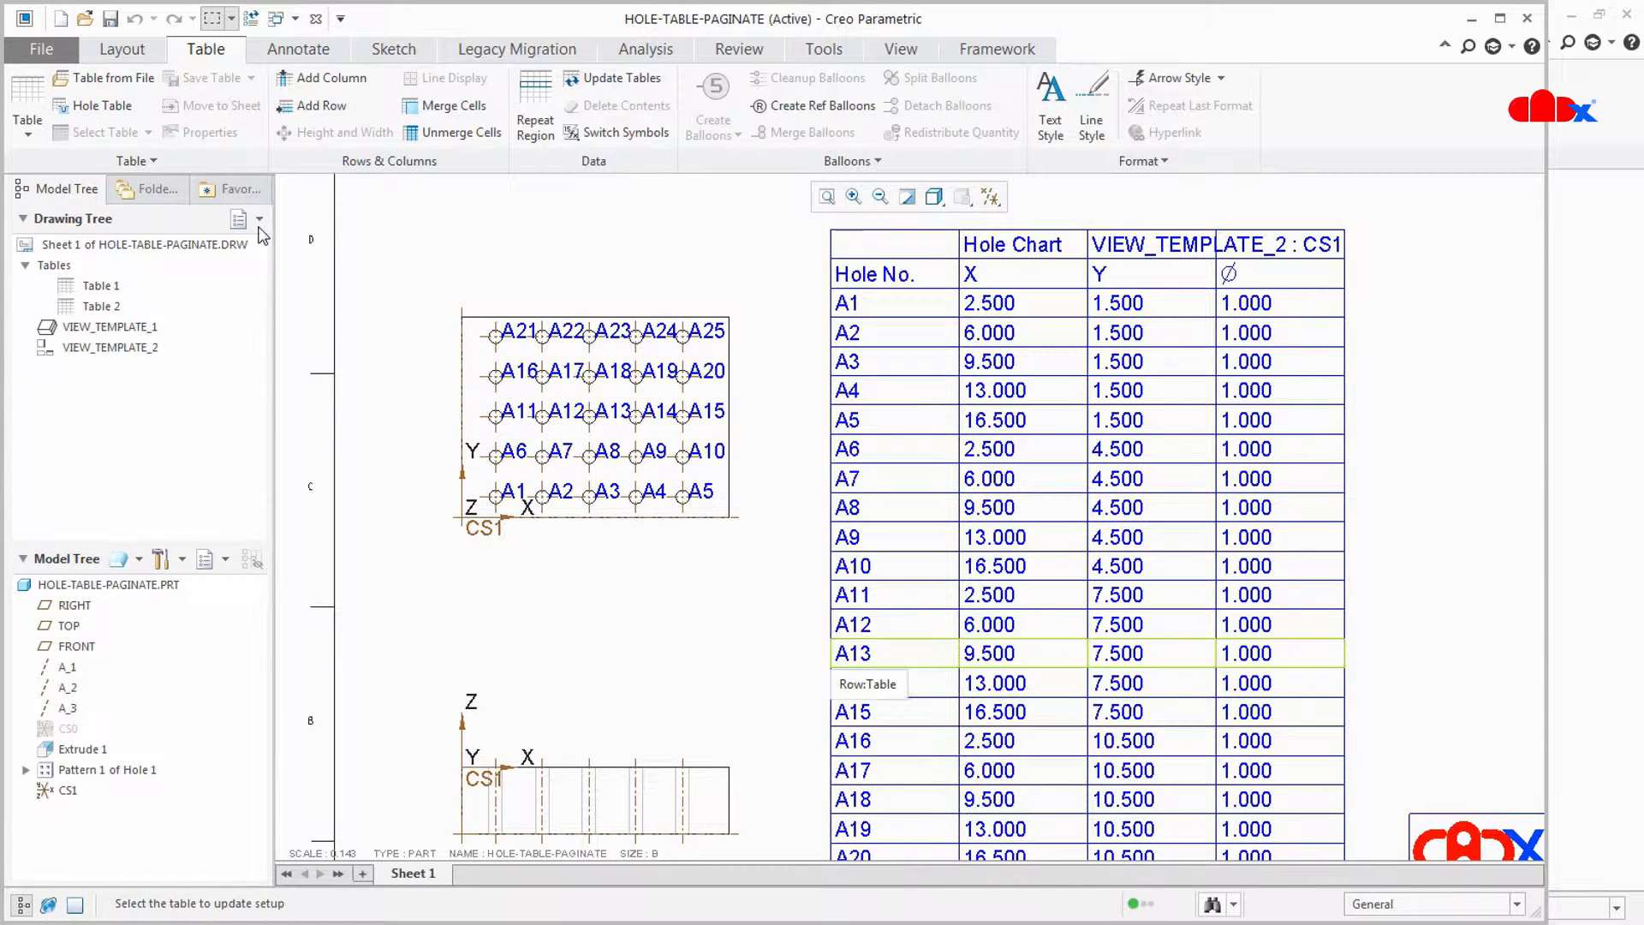
# Step: Switch the hole chart's naming to Numeric, labelling holes 1–25
pyautogui.click(94, 104)
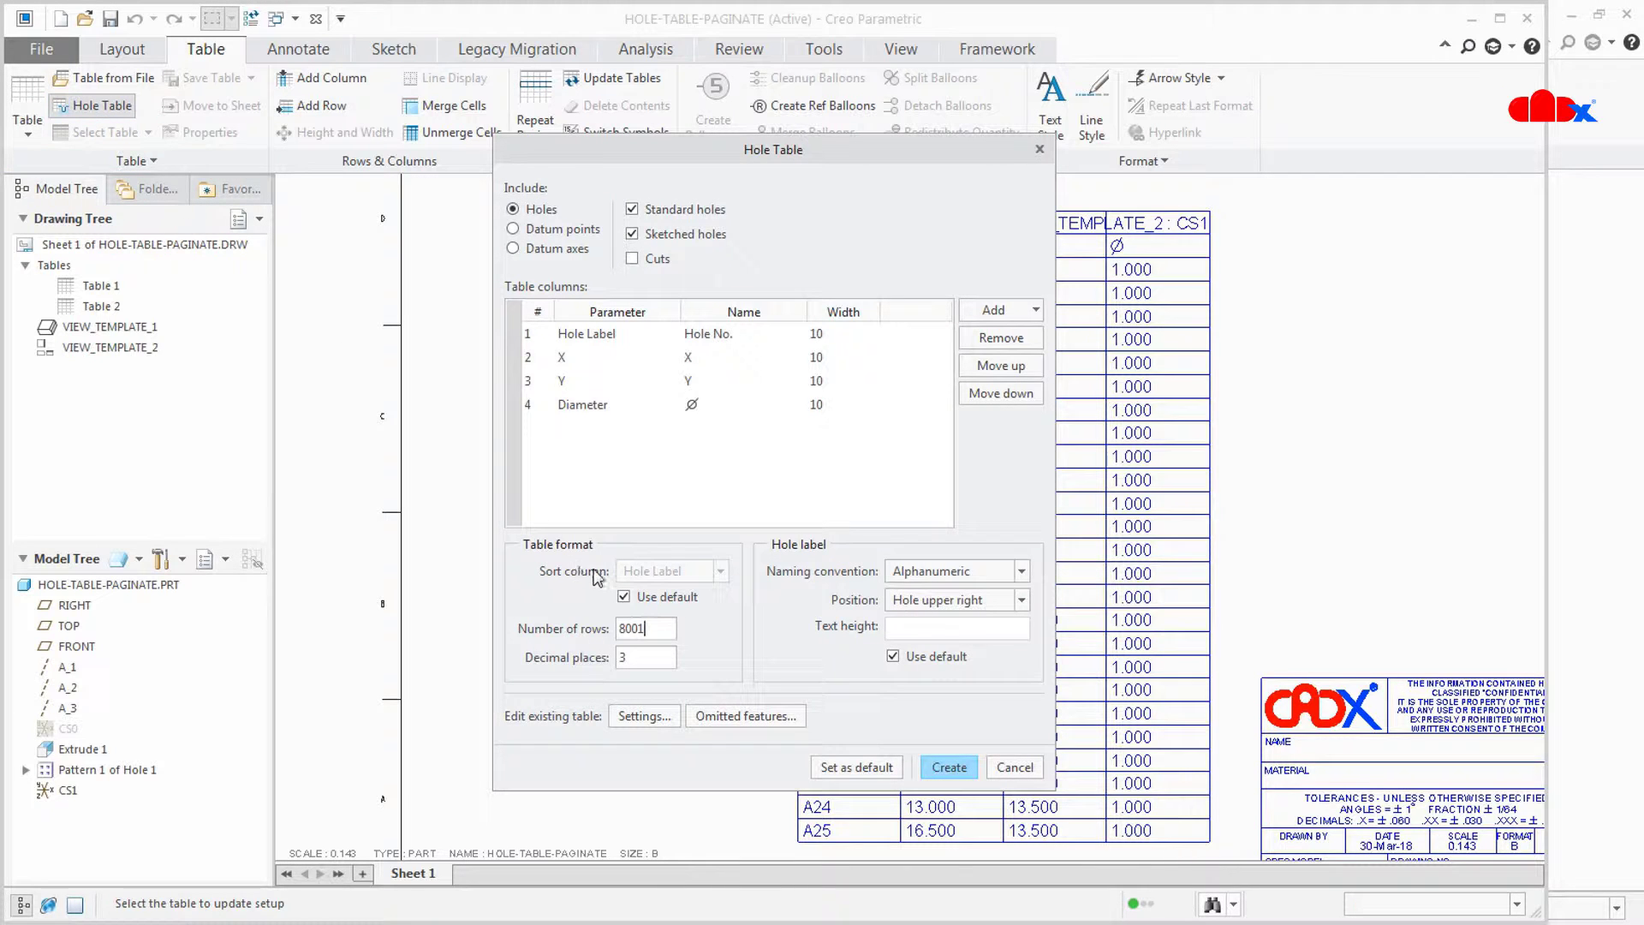
pyautogui.click(628, 720)
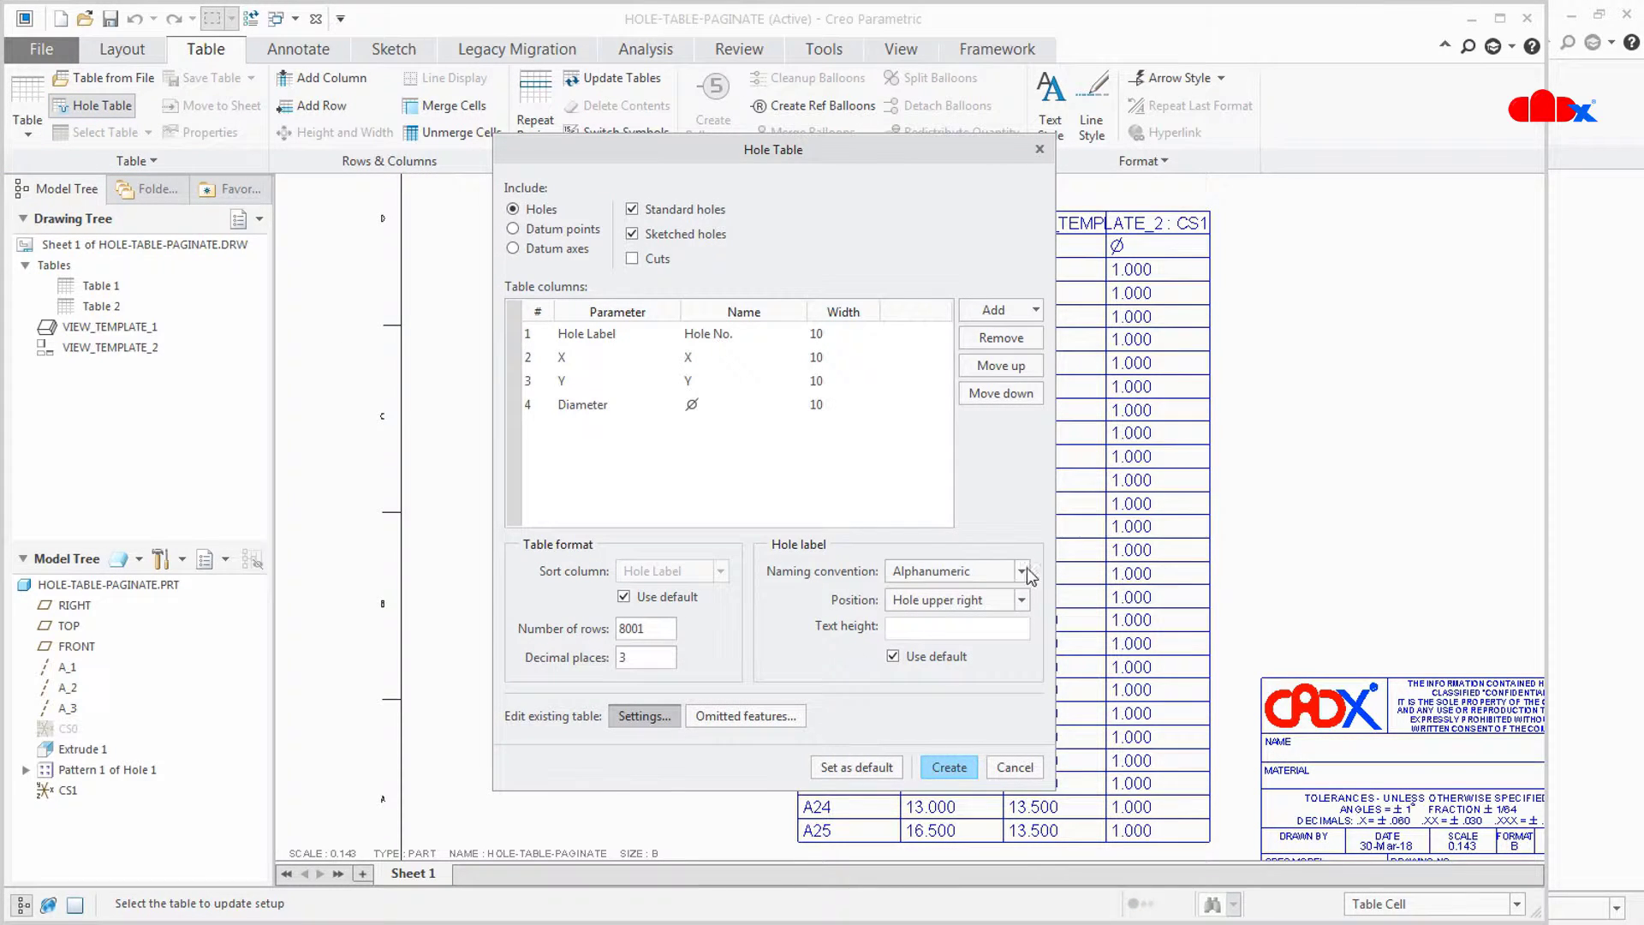
pyautogui.click(1113, 477)
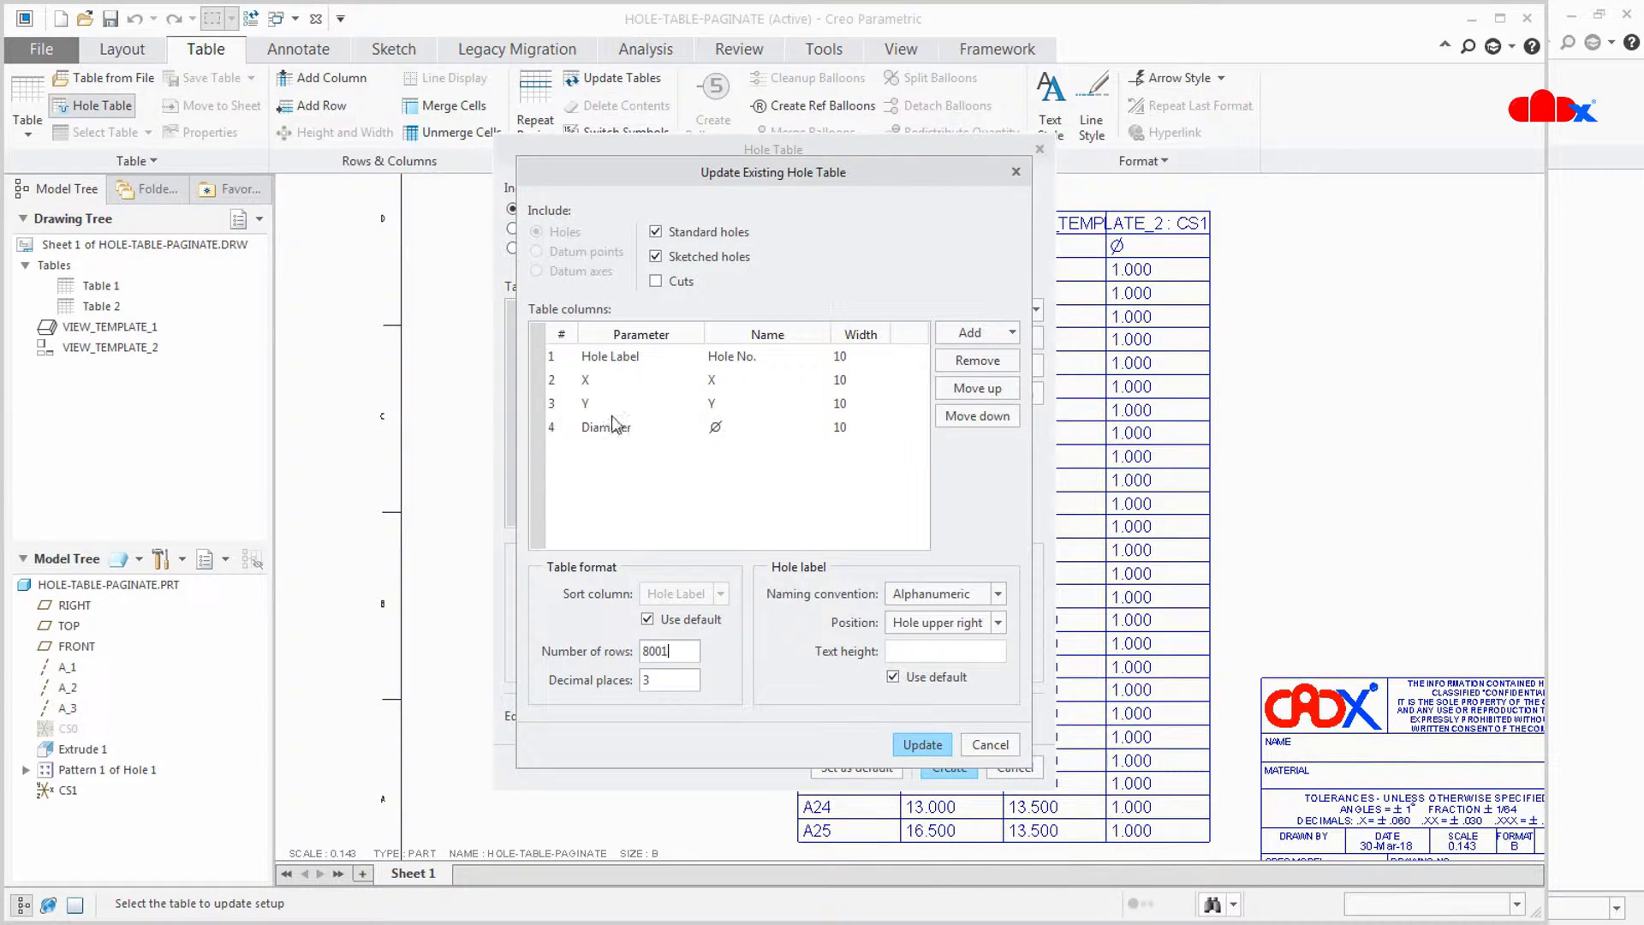
pyautogui.click(930, 605)
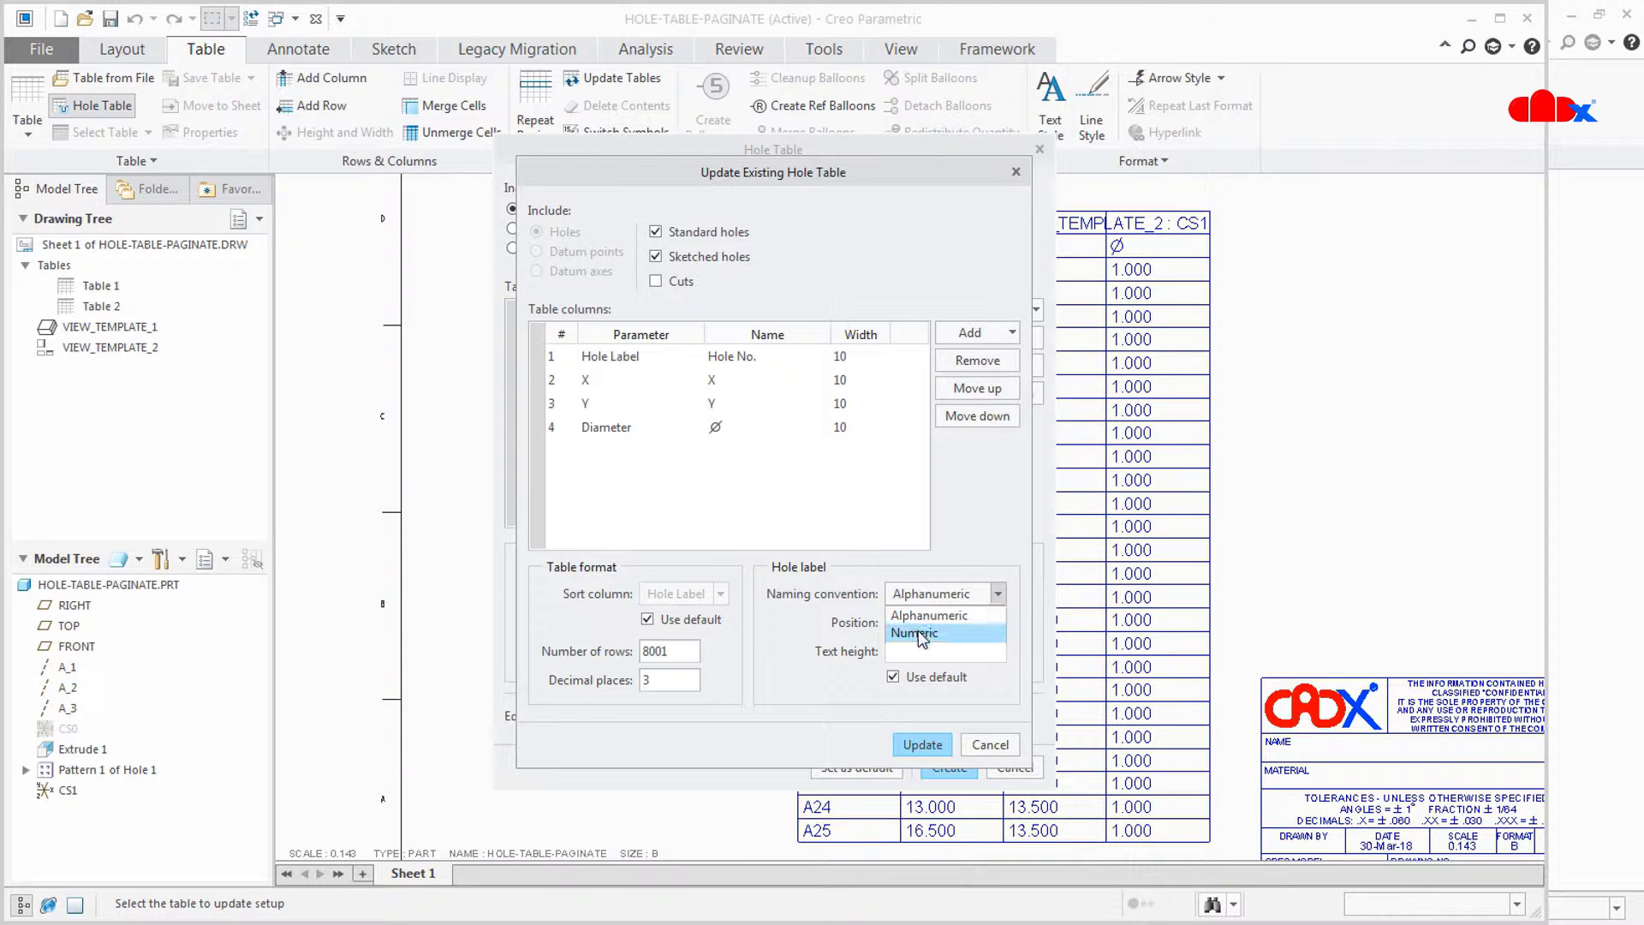
pyautogui.click(923, 638)
pyautogui.click(933, 746)
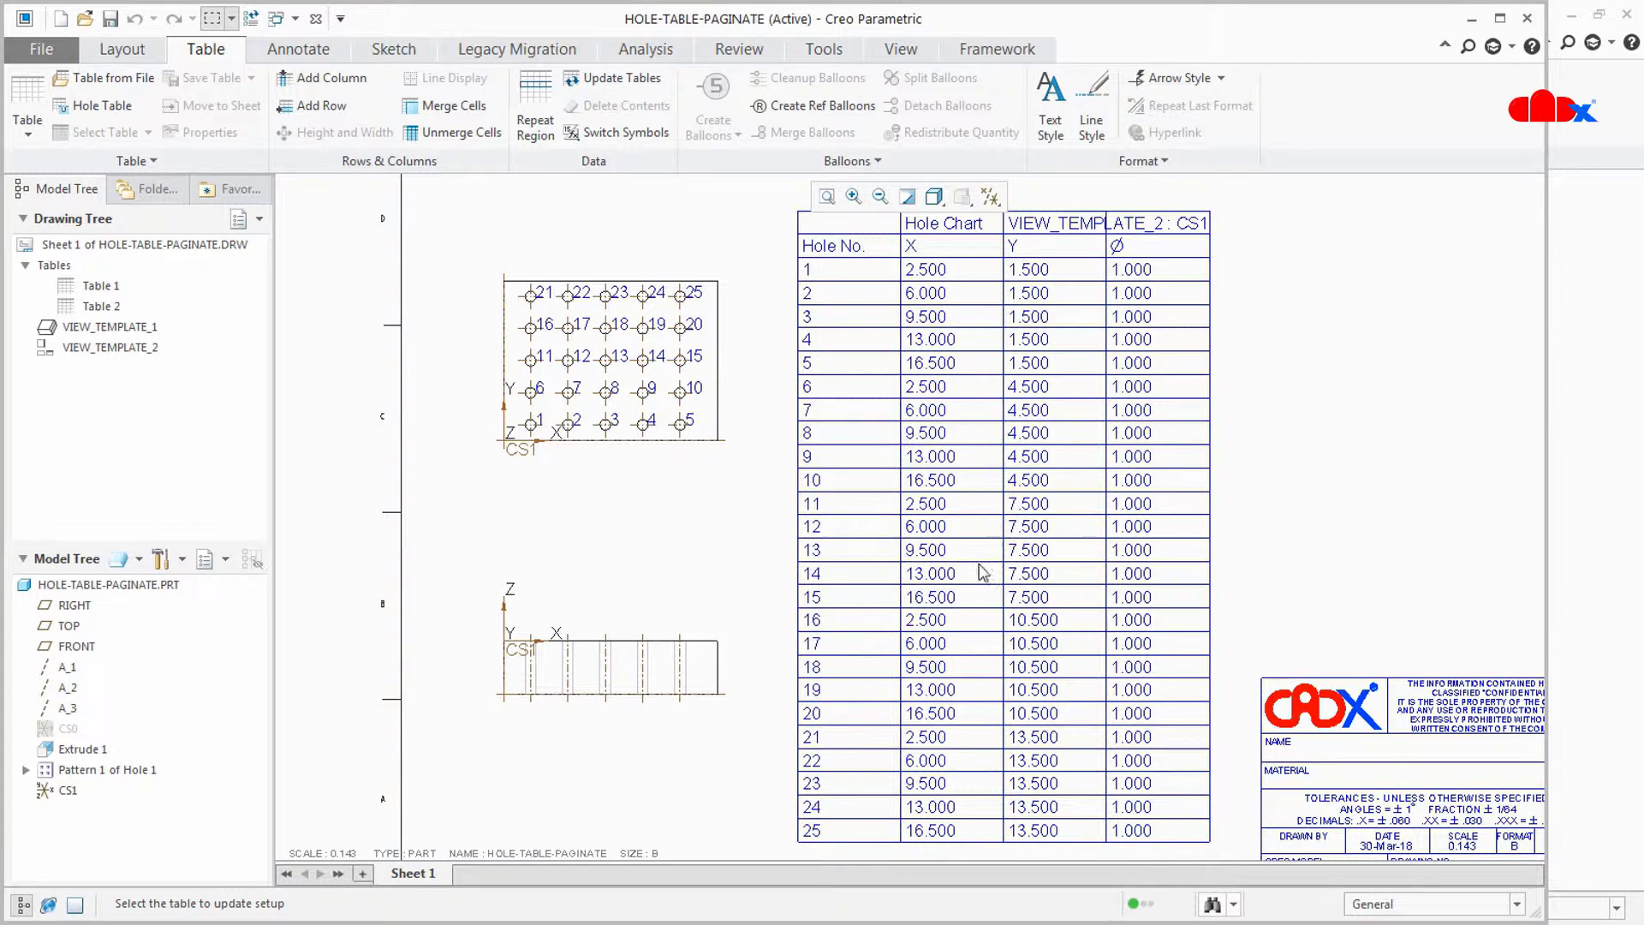
# Step: Delete the hole chart rows for holes 5 and 10
pyautogui.moveTo(1071, 515); pyautogui.dragTo(1157, 486)
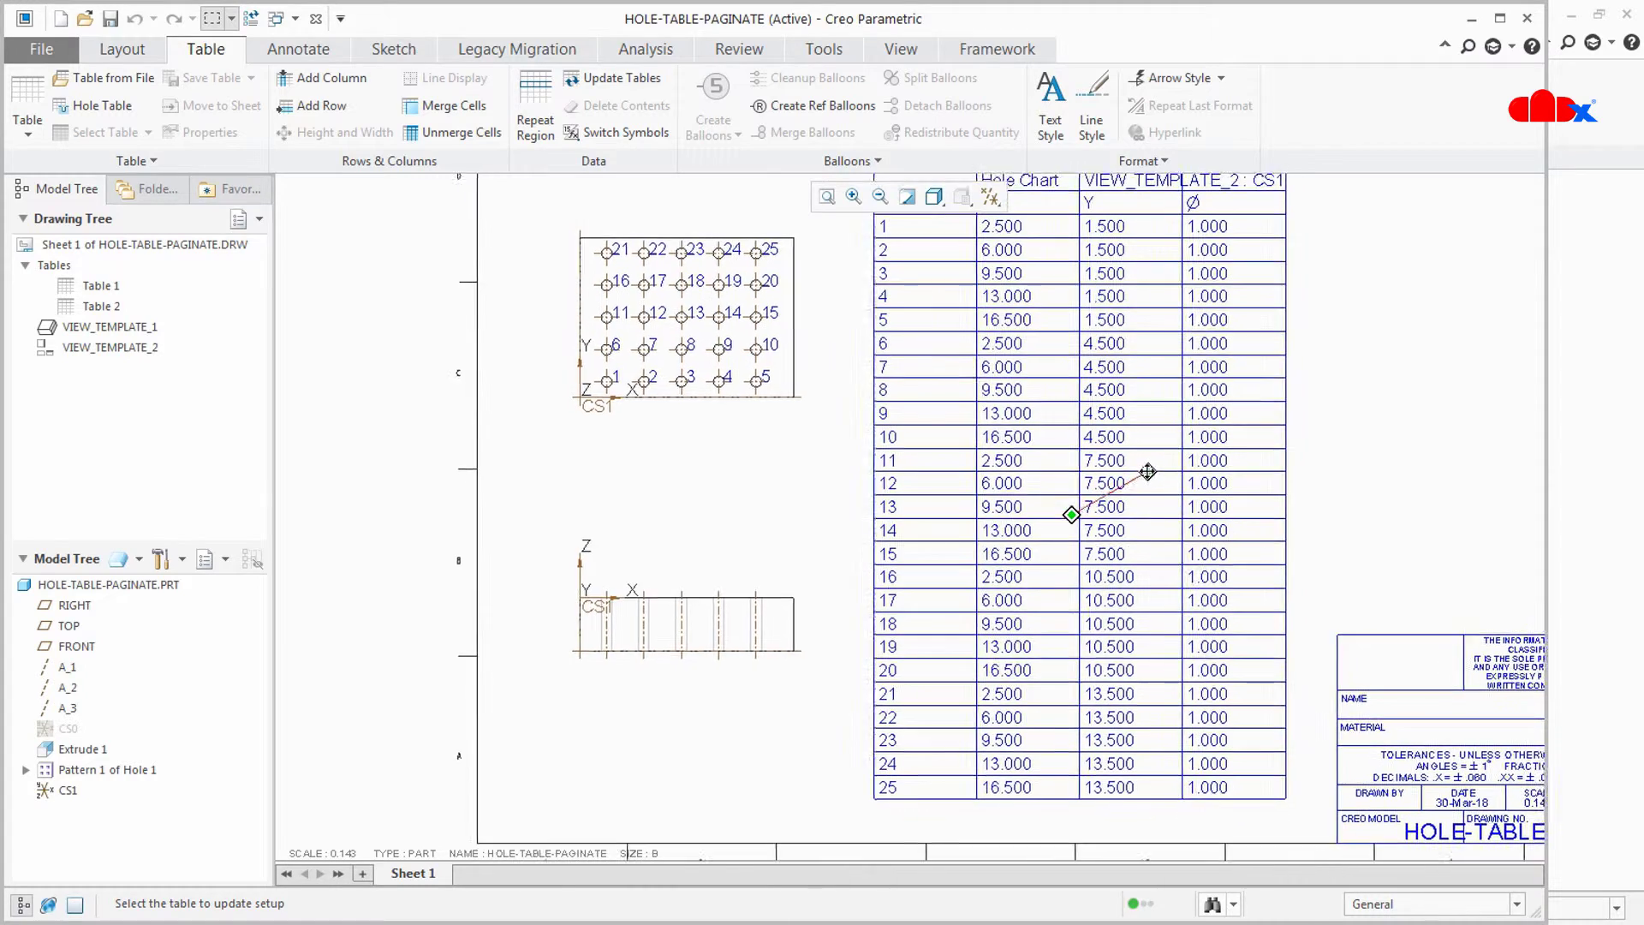
pyautogui.moveTo(1157, 486); pyautogui.dragTo(1099, 521, button='middle')
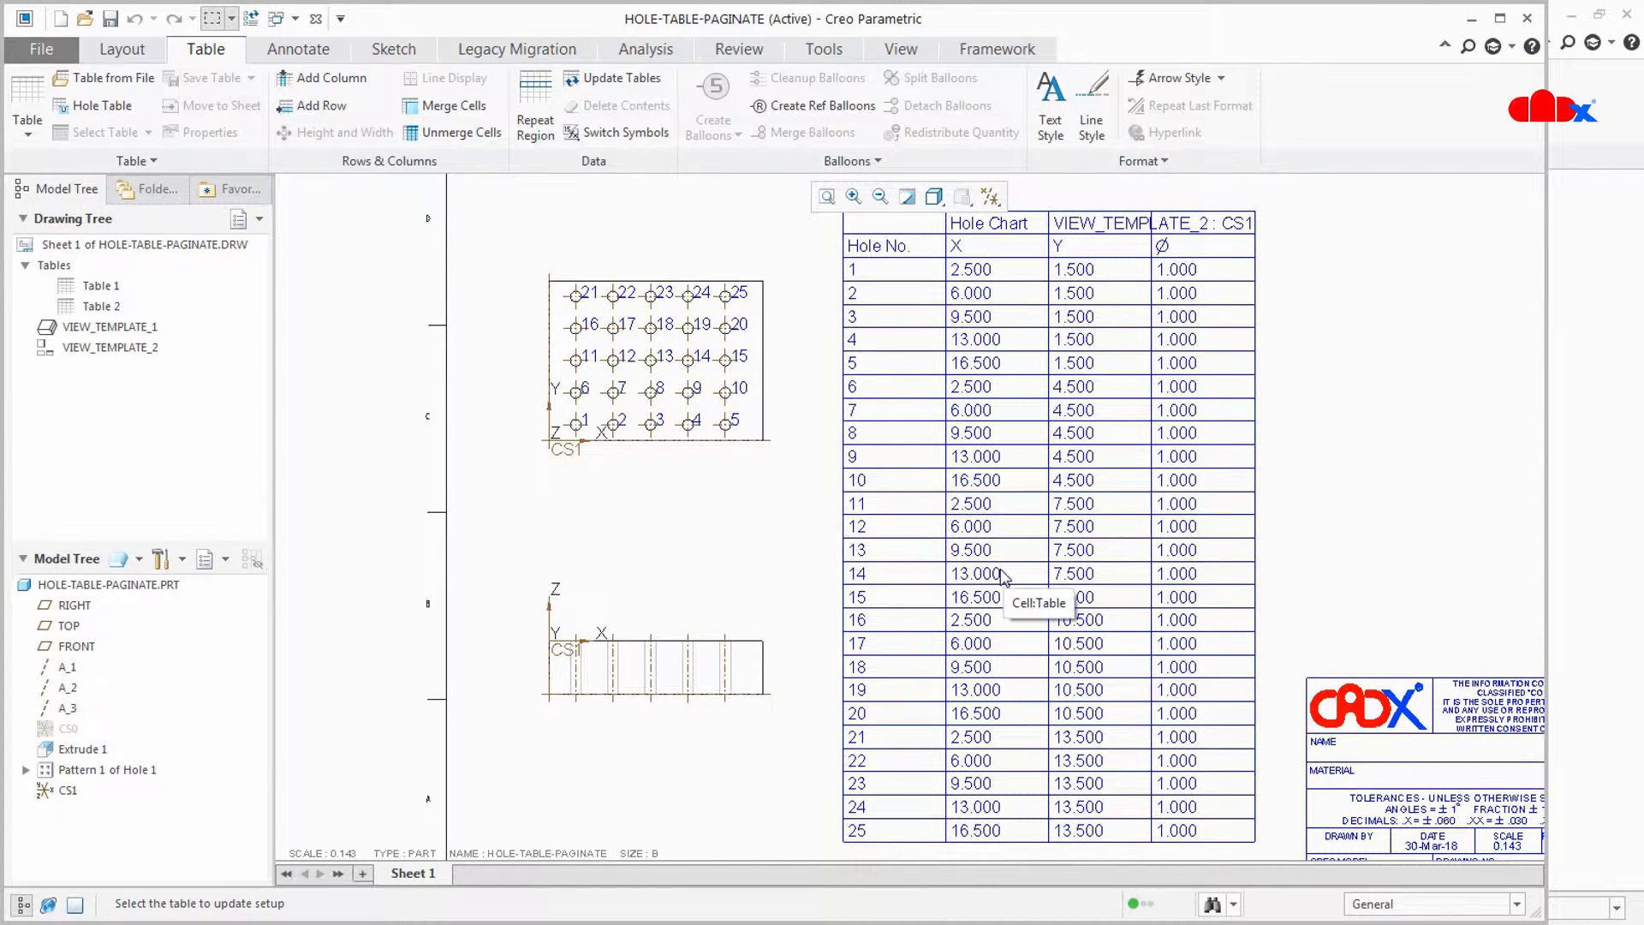
pyautogui.moveTo(802, 338); pyautogui.dragTo(1326, 393)
pyautogui.press('Delete')
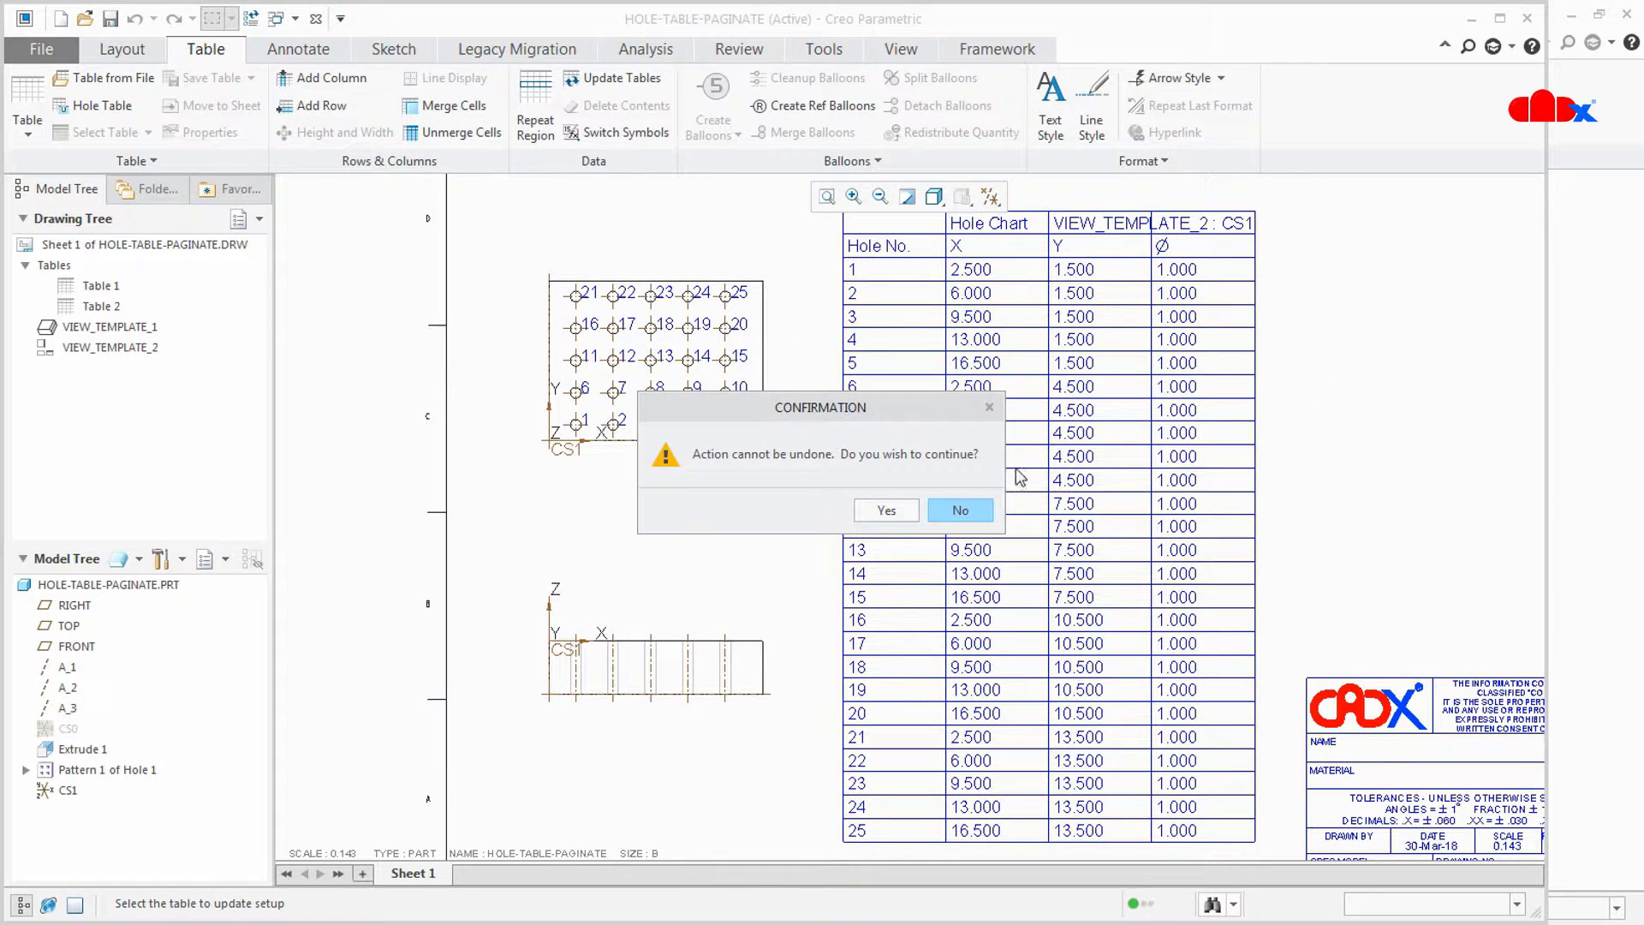
pyautogui.click(884, 507)
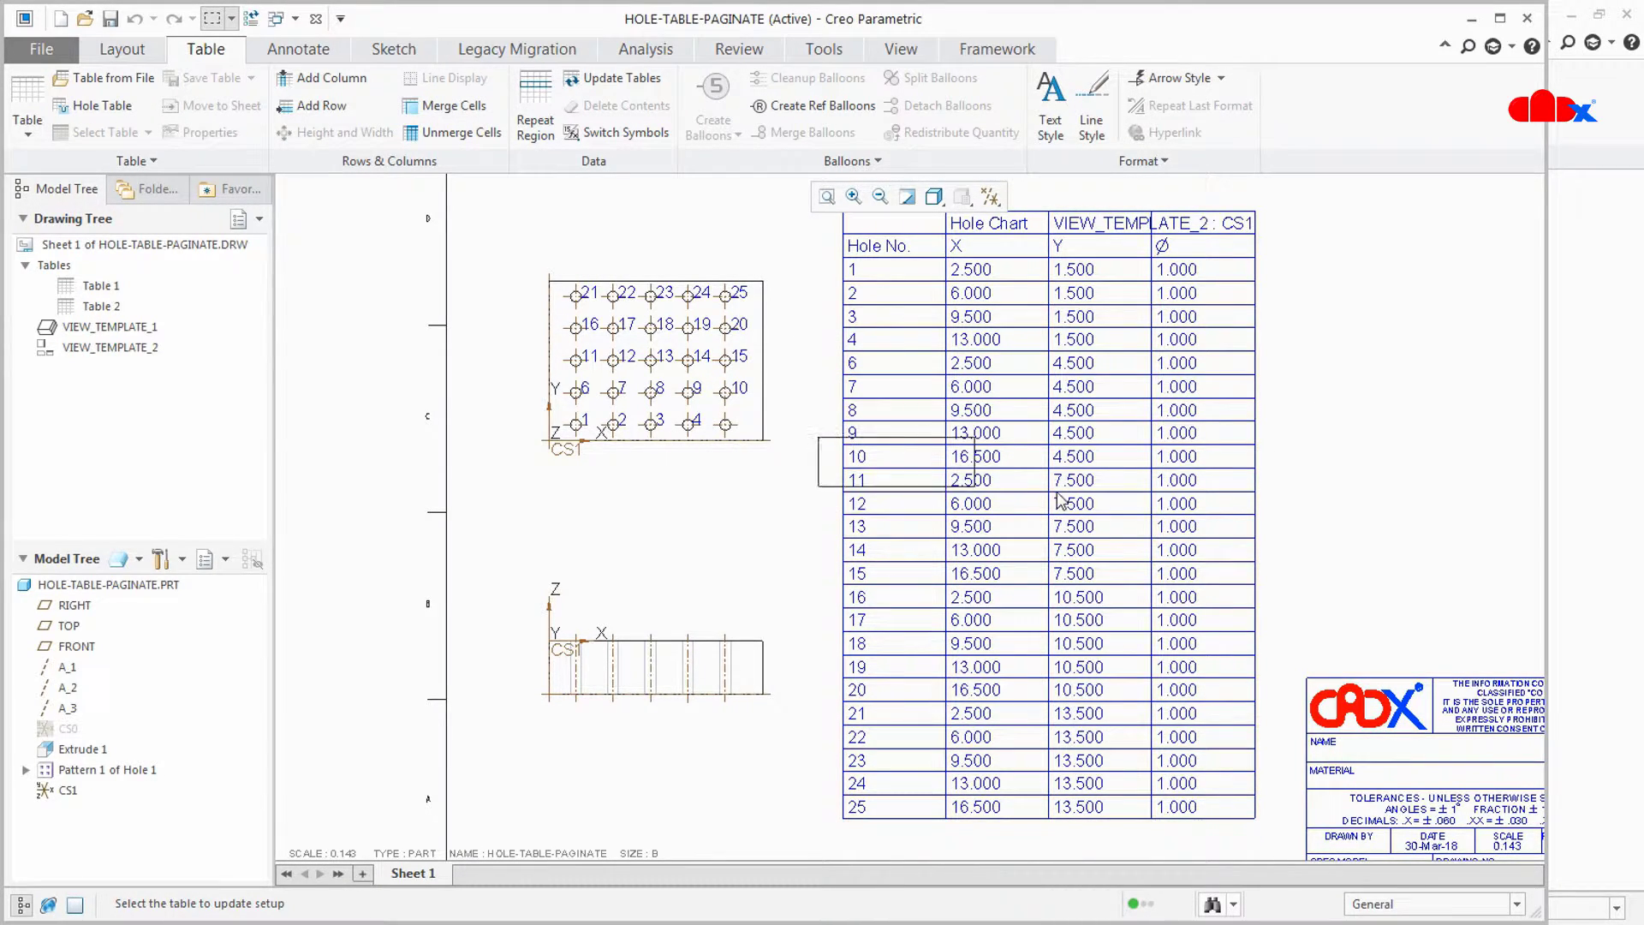
pyautogui.moveTo(822, 446); pyautogui.dragTo(1340, 505)
pyautogui.press('Delete')
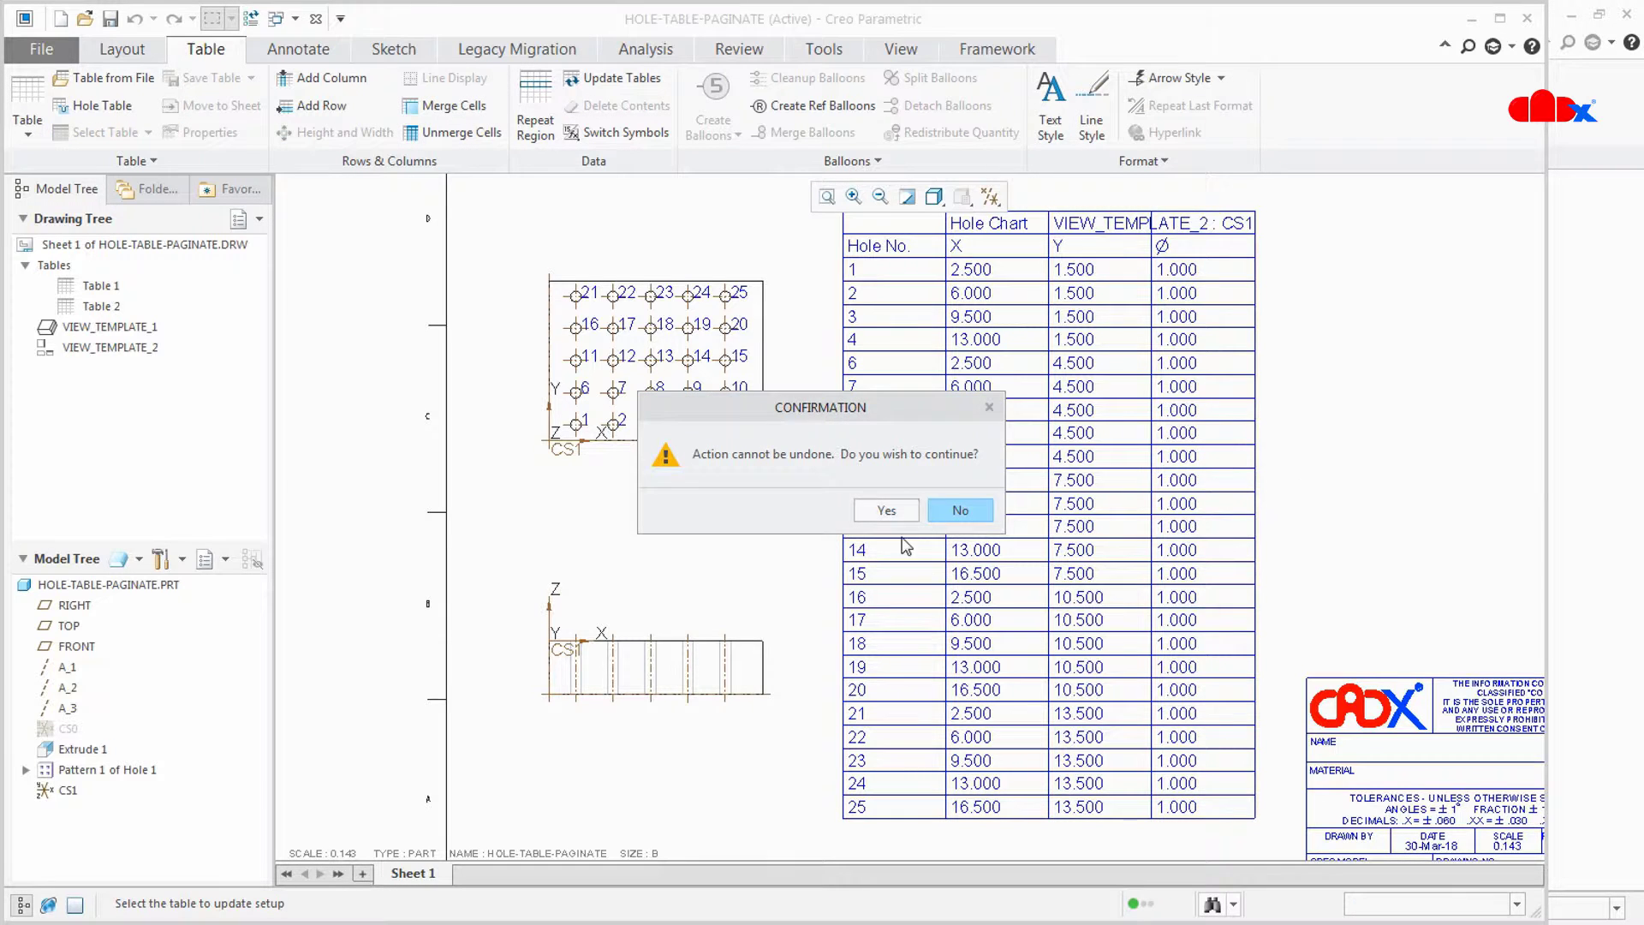
pyautogui.click(887, 510)
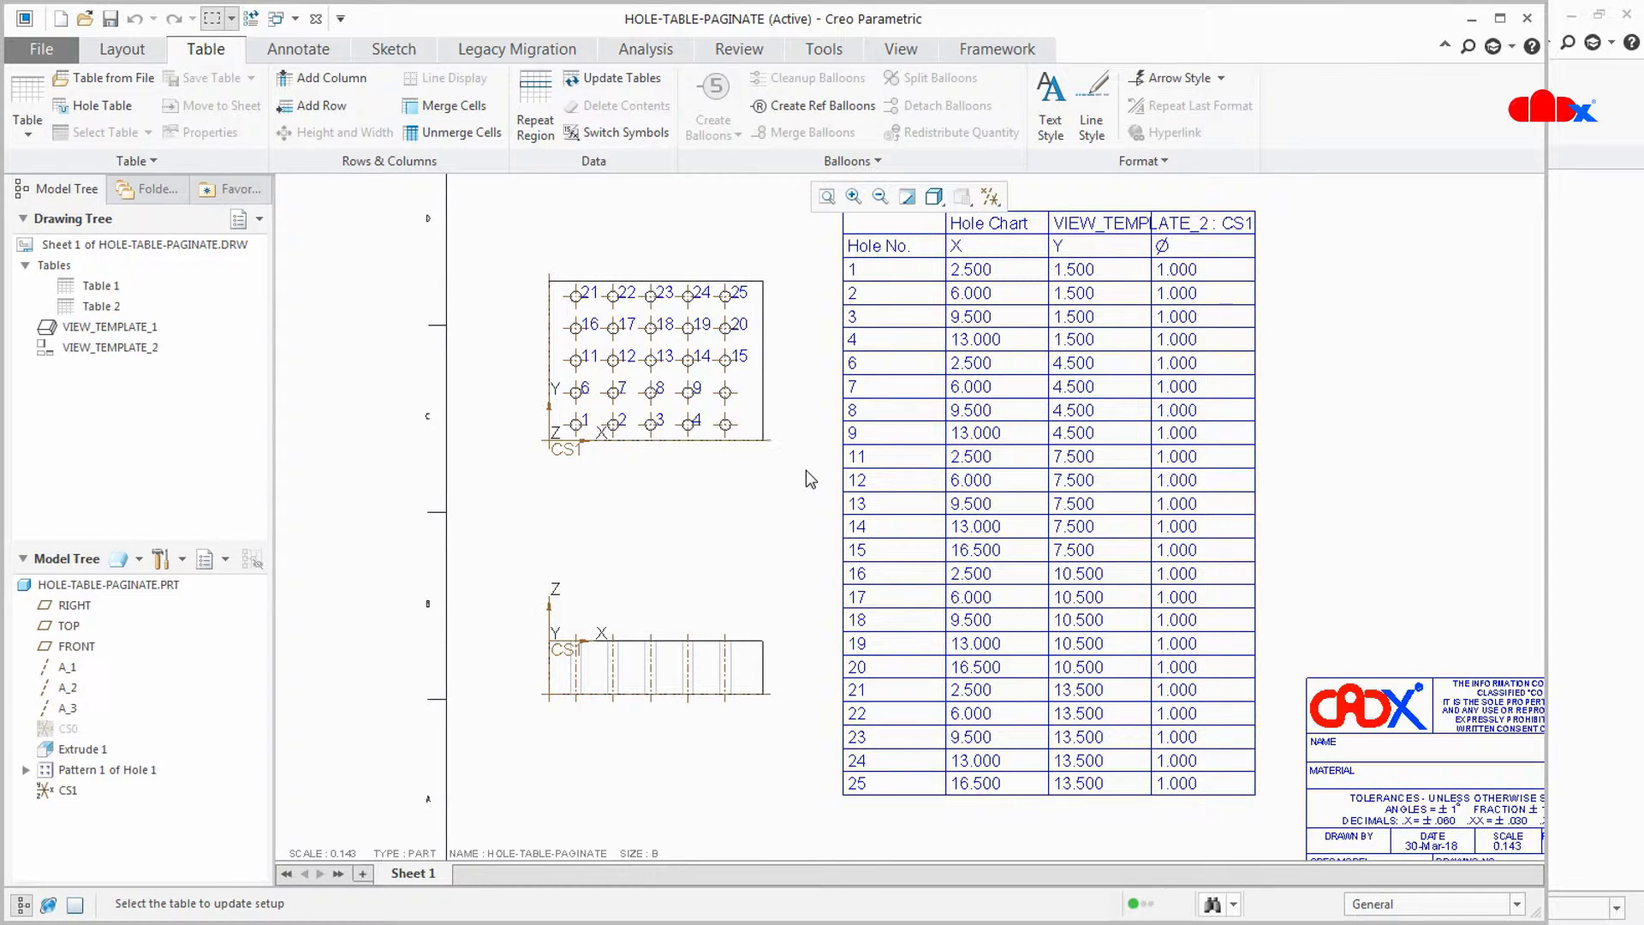
# Step: Delete the rows for holes 15, 20 and 25, then renumber the chart 1–20
pyautogui.moveTo(803, 523); pyautogui.dragTo(1342, 589)
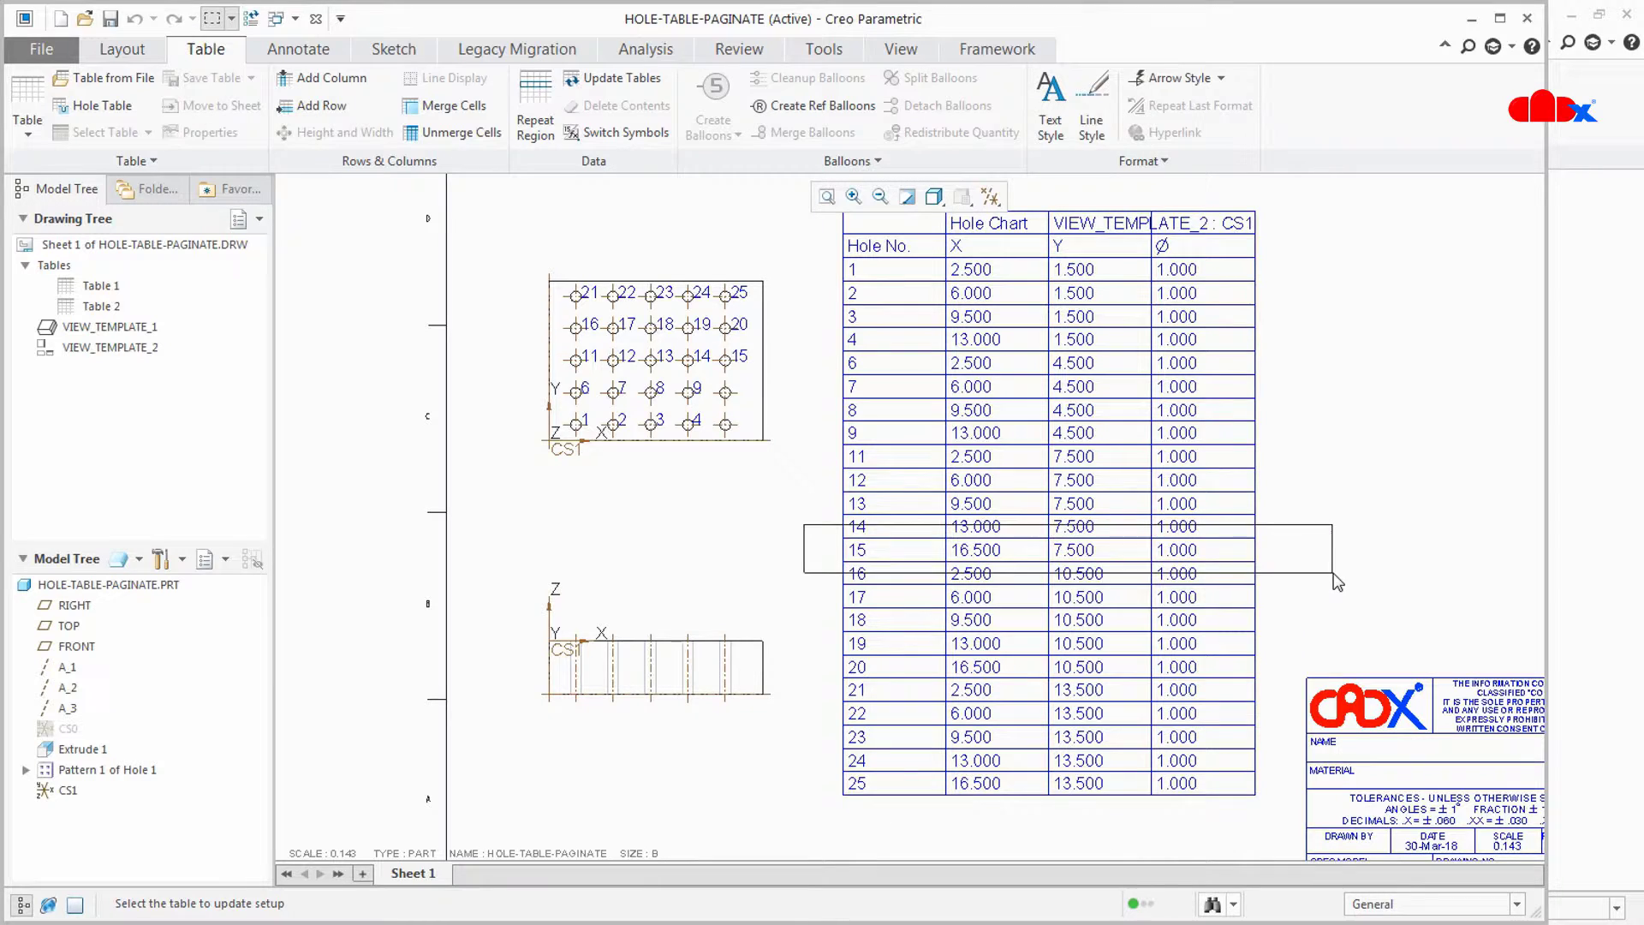
pyautogui.press('Delete')
pyautogui.click(887, 511)
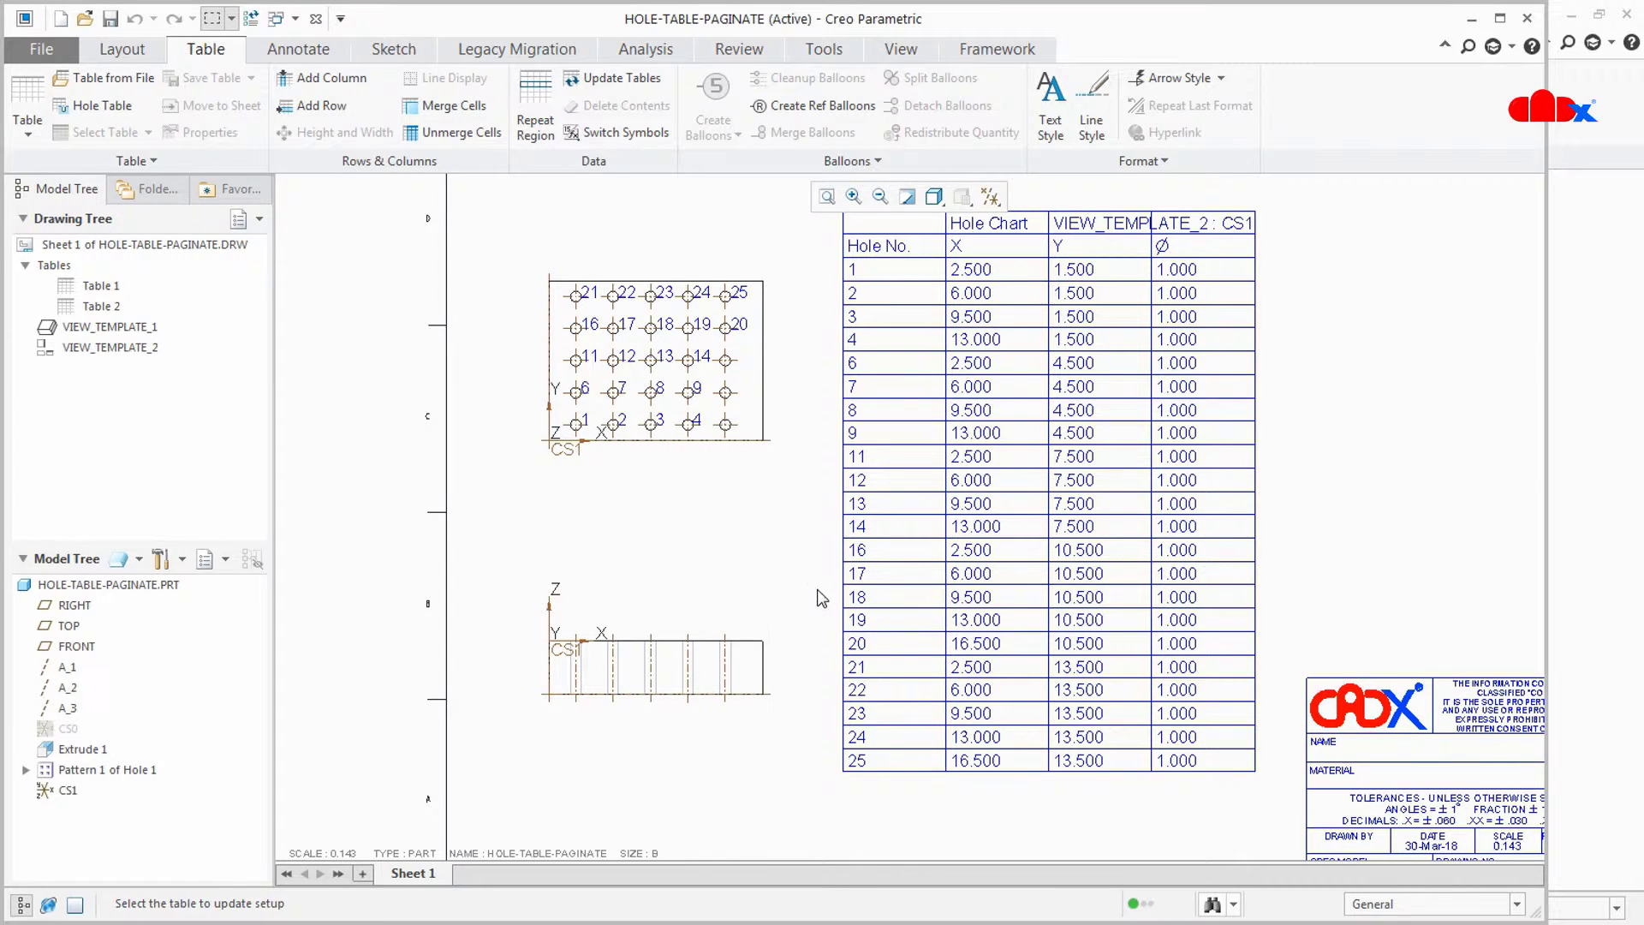
pyautogui.moveTo(832, 636); pyautogui.dragTo(1370, 689)
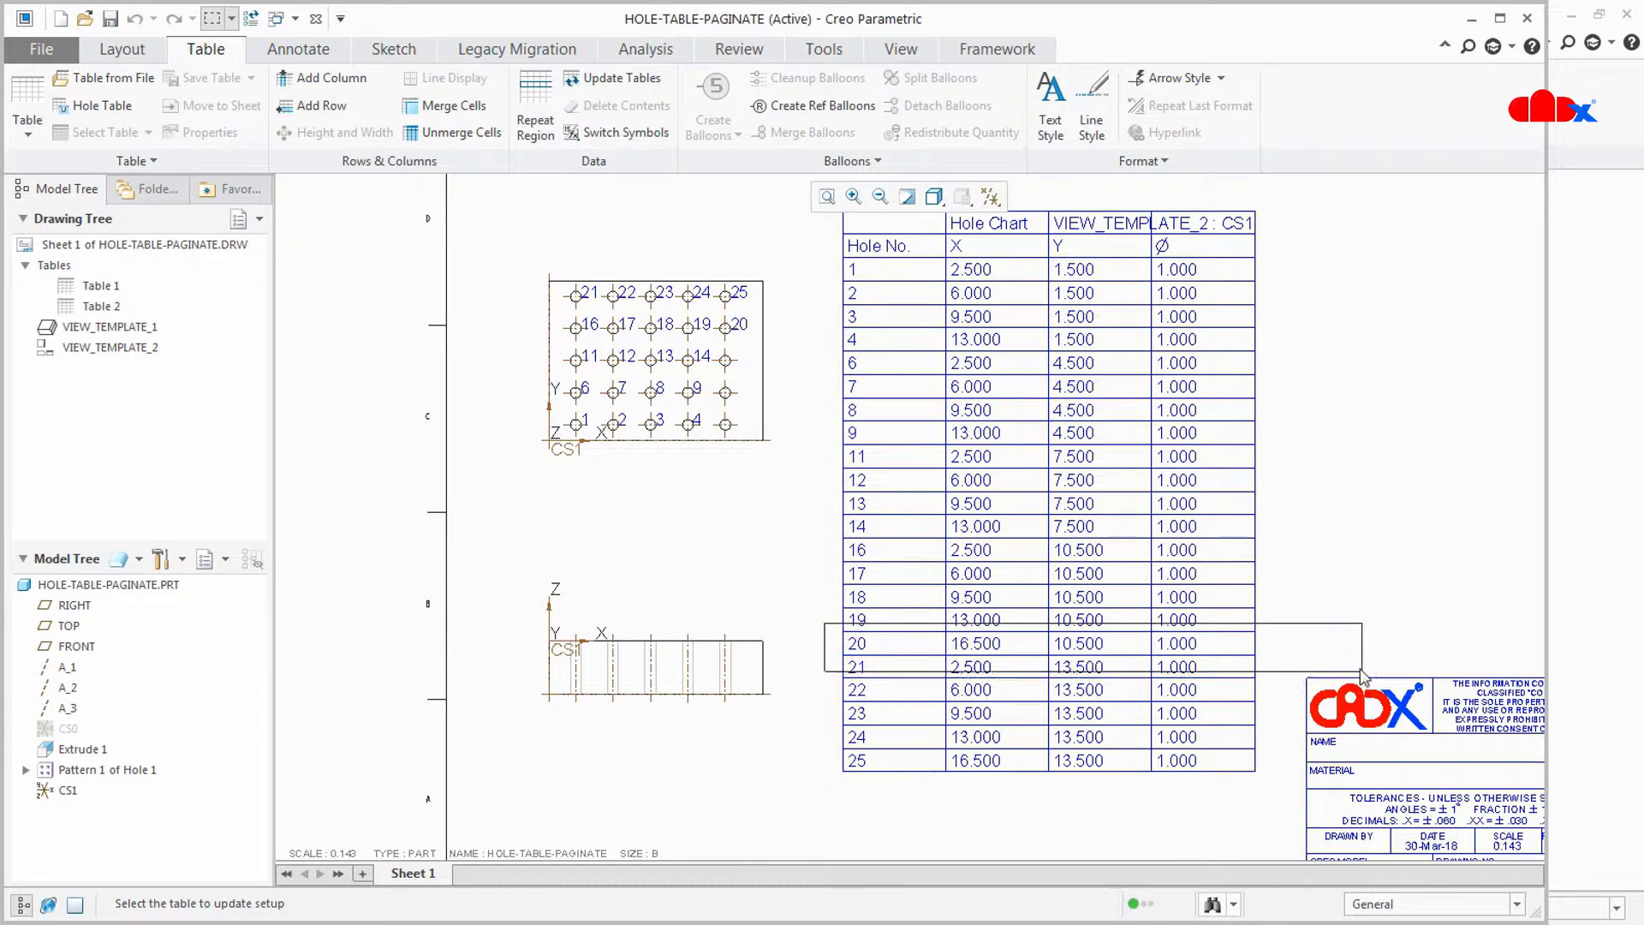
pyautogui.press('Delete')
pyautogui.click(888, 512)
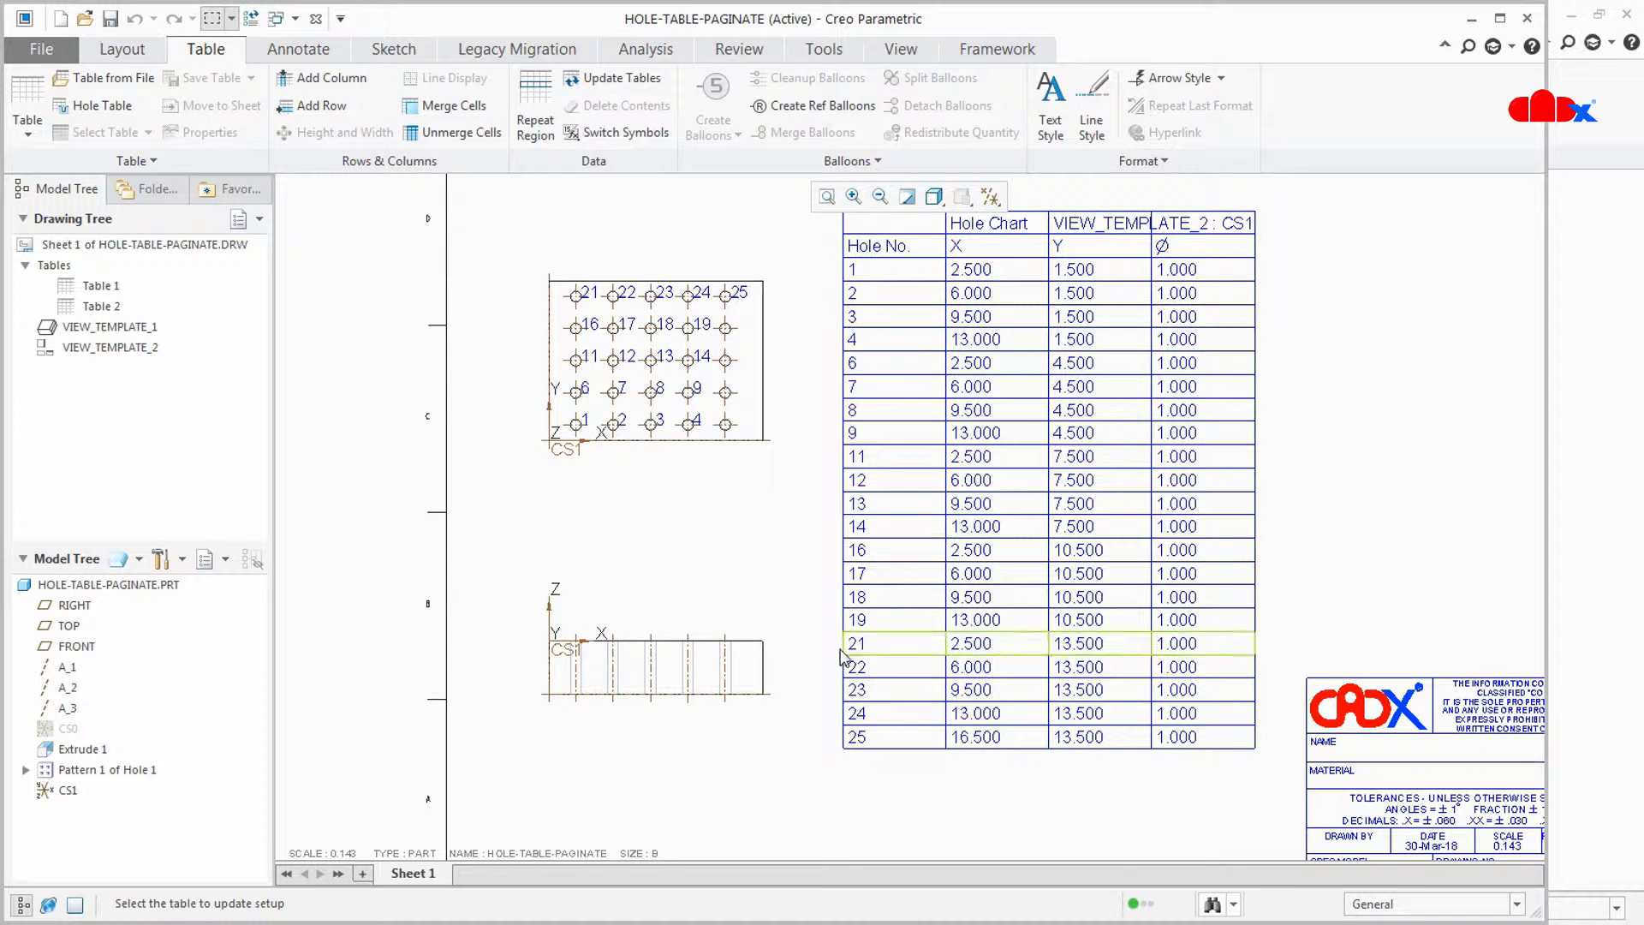
pyautogui.moveTo(806, 711); pyautogui.dragTo(1263, 806)
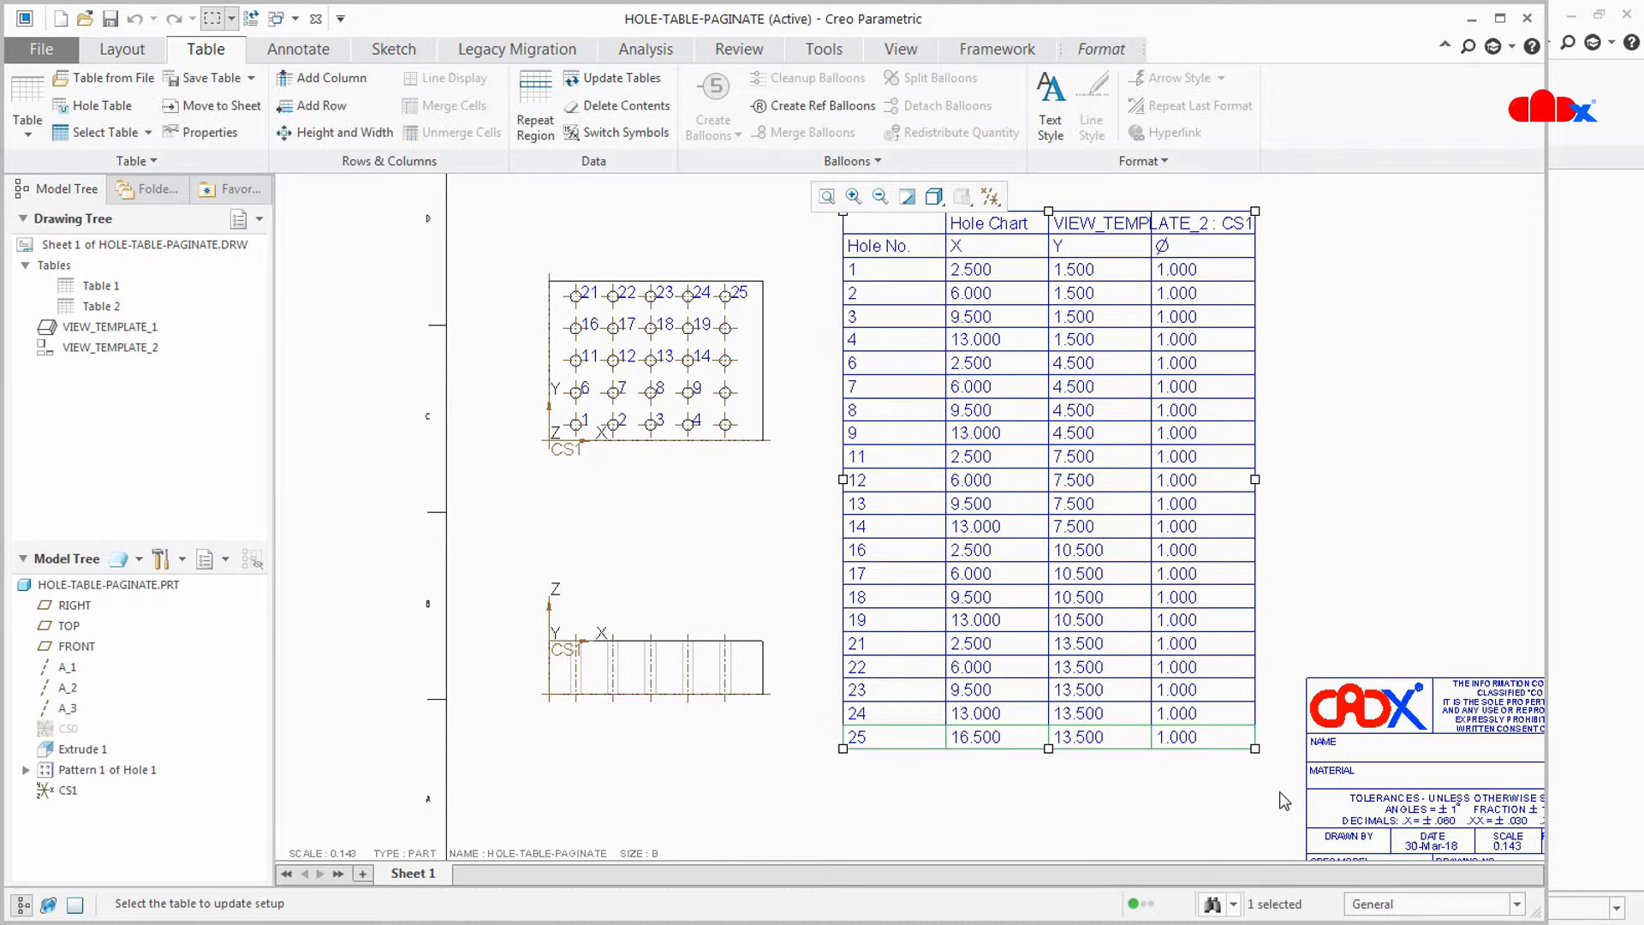
pyautogui.press('Delete')
pyautogui.click(892, 514)
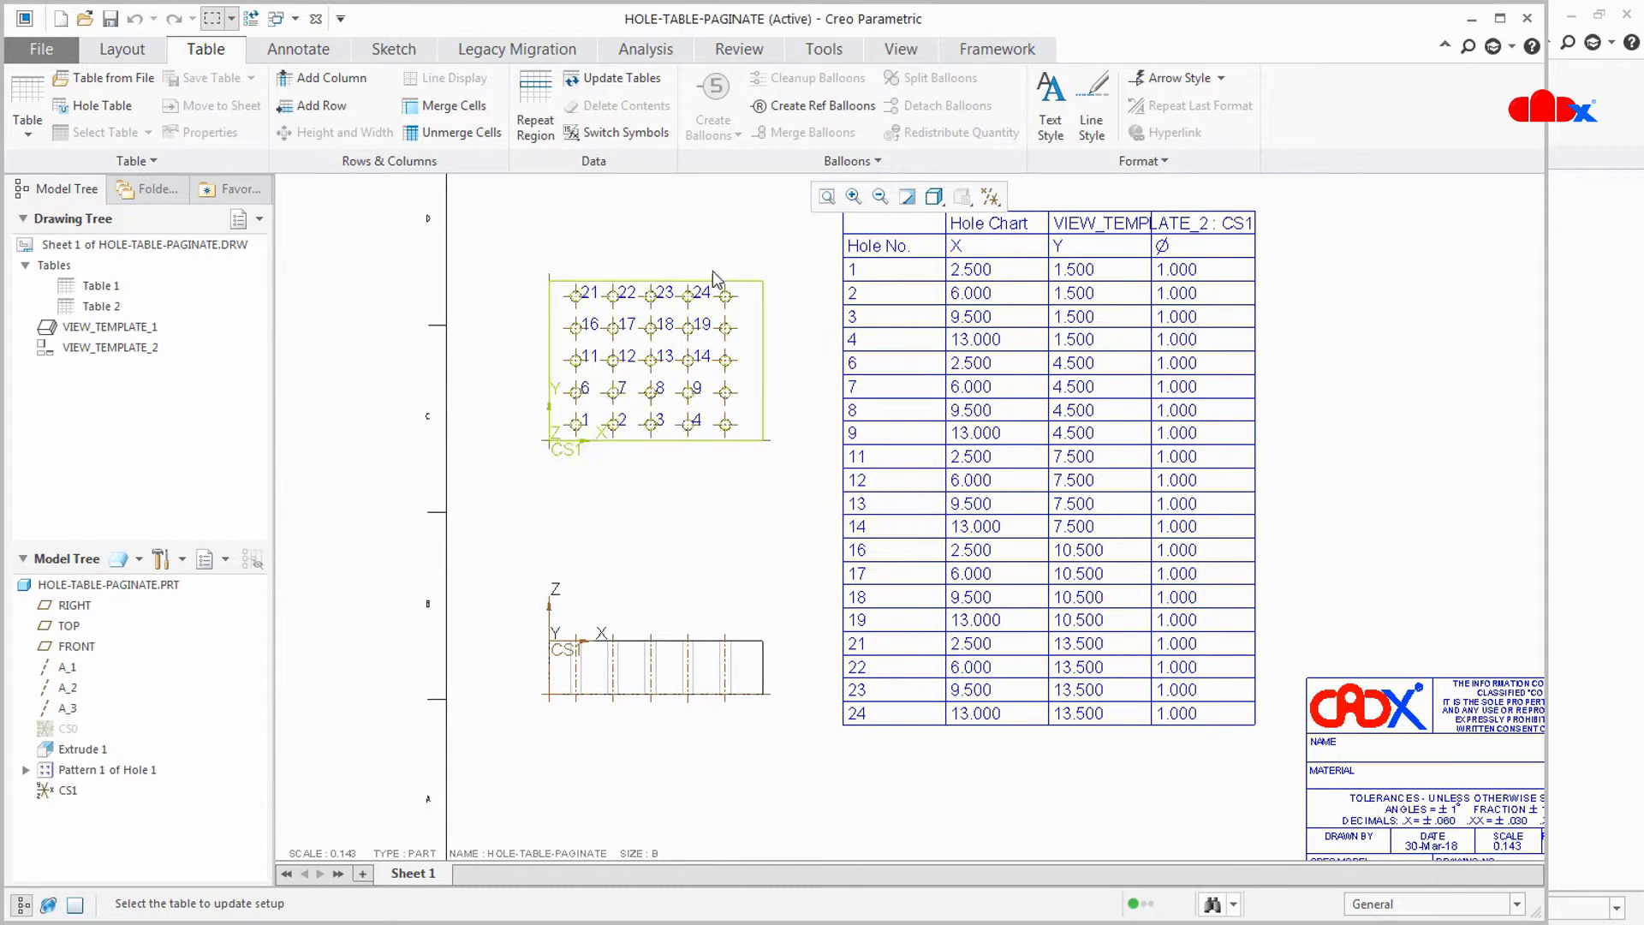
pyautogui.click(640, 82)
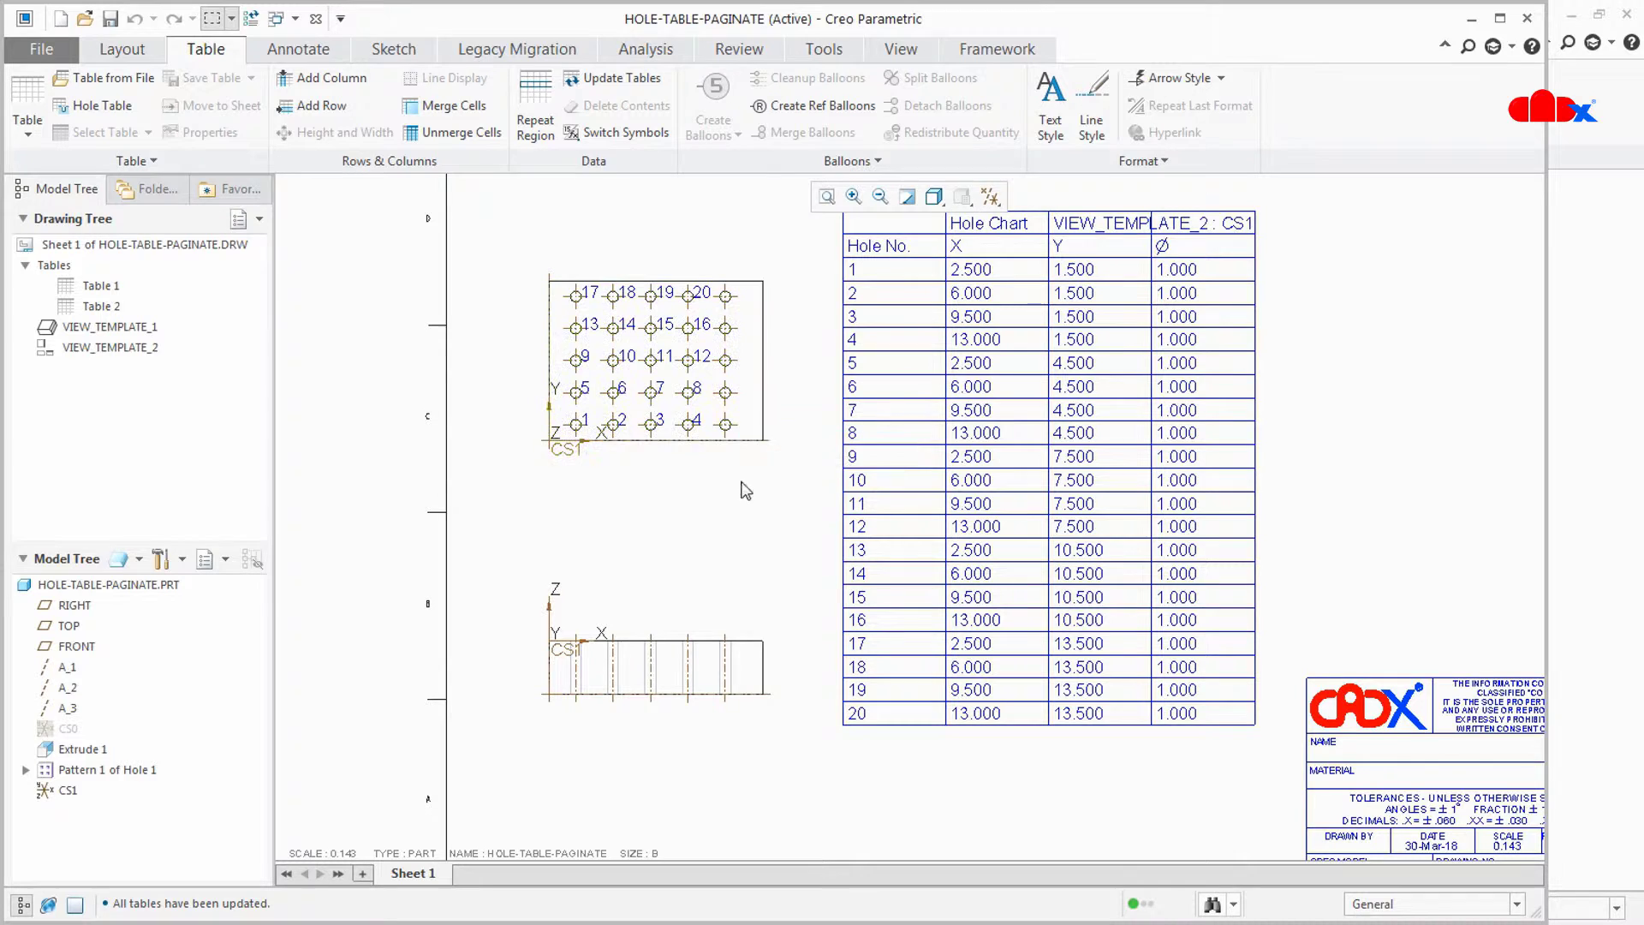
pyautogui.moveTo(749, 548); pyautogui.dragTo(770, 605, button='middle')
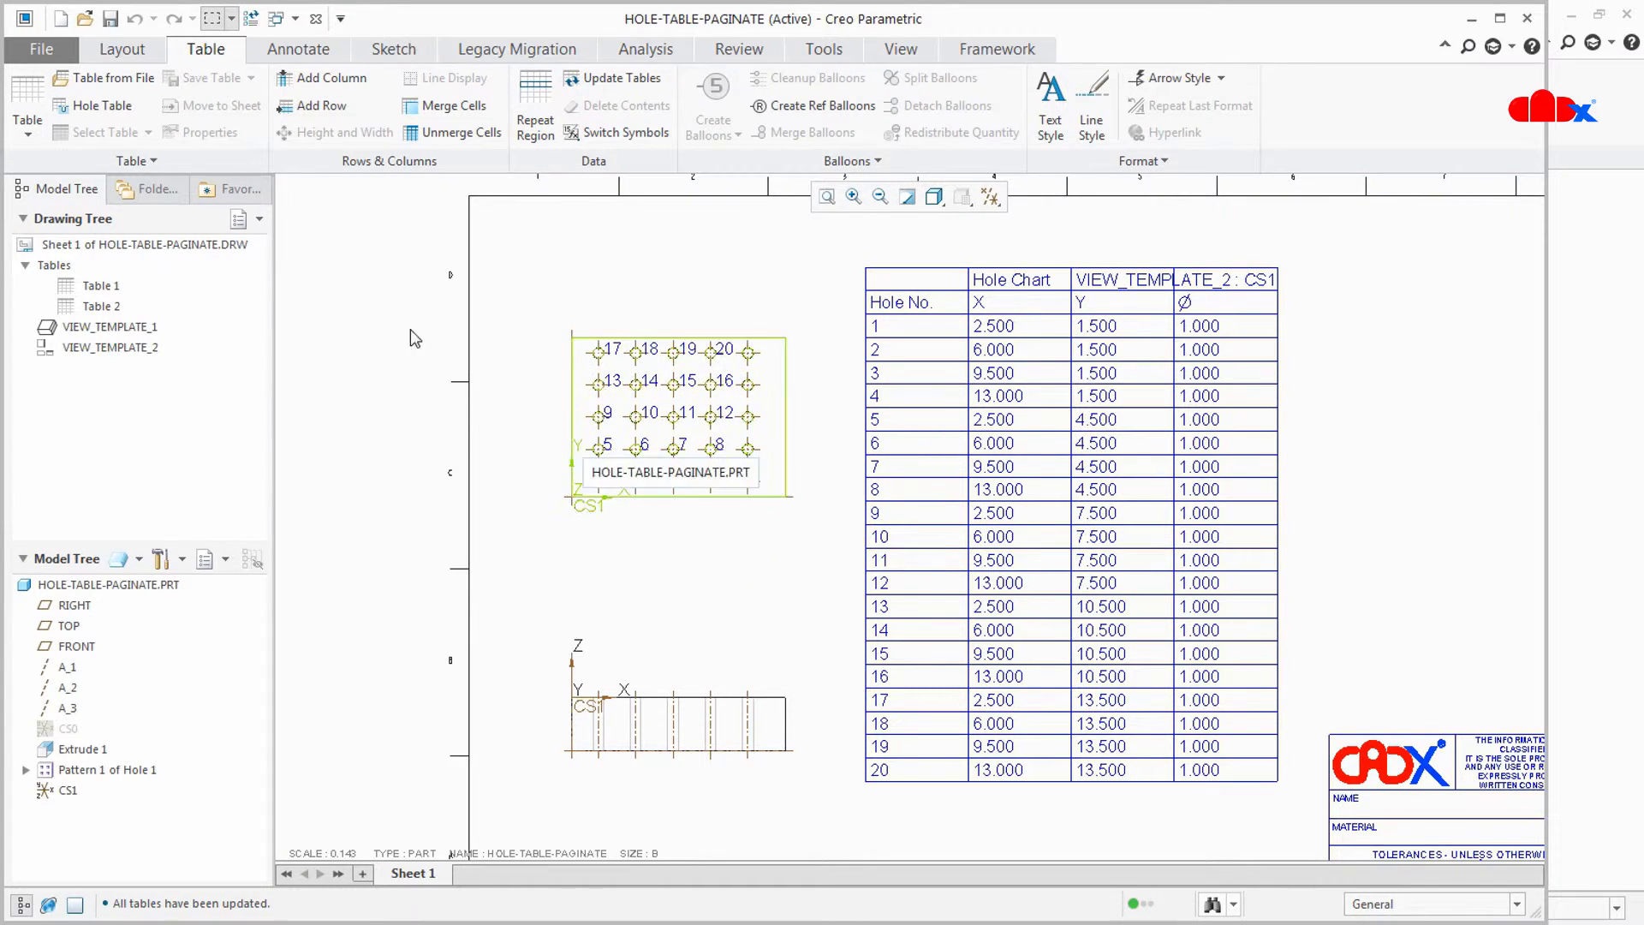
# Step: Restore omitted hole features 1059 and 1064 to the hole chart
pyautogui.click(103, 106)
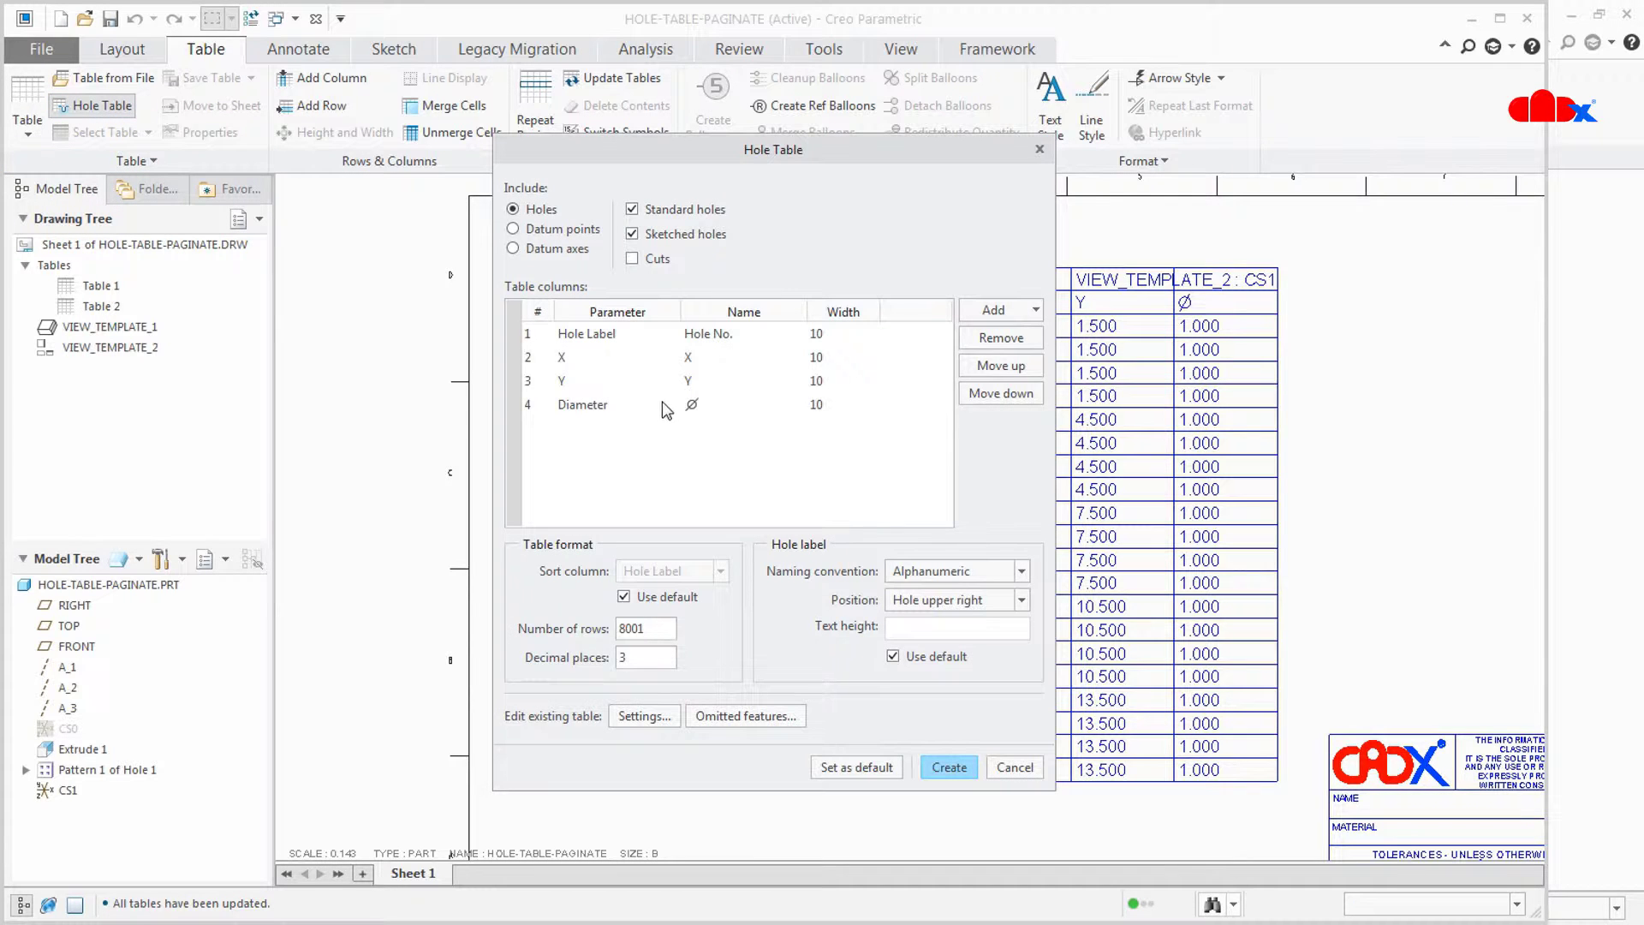
pyautogui.click(744, 716)
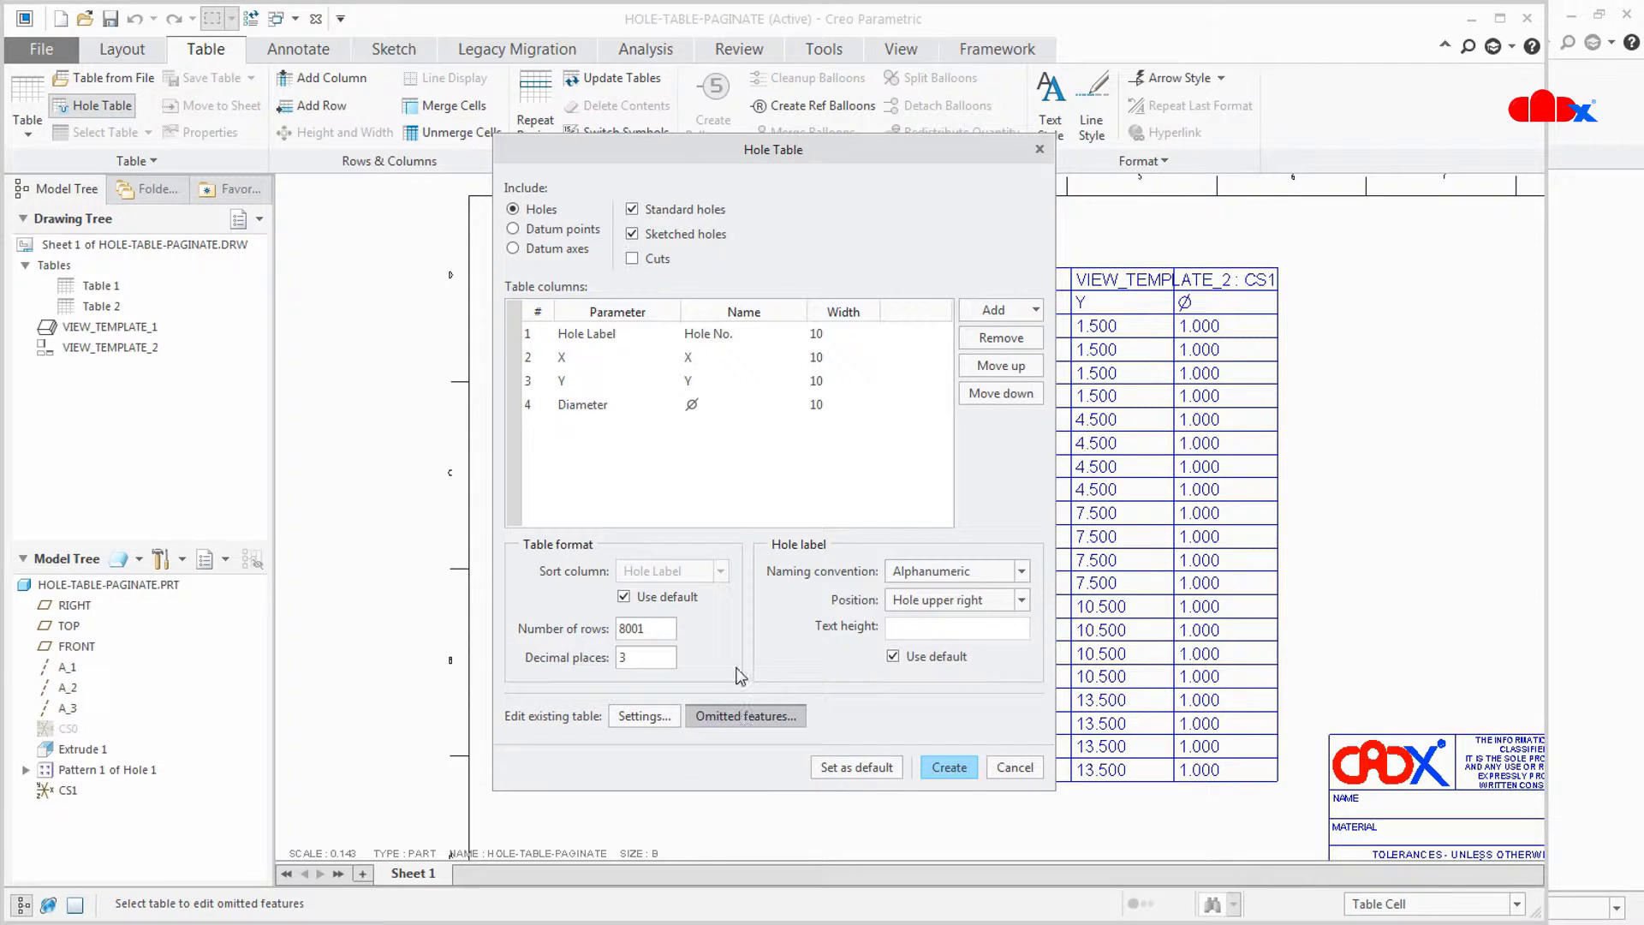
pyautogui.click(1149, 700)
pyautogui.click(668, 365)
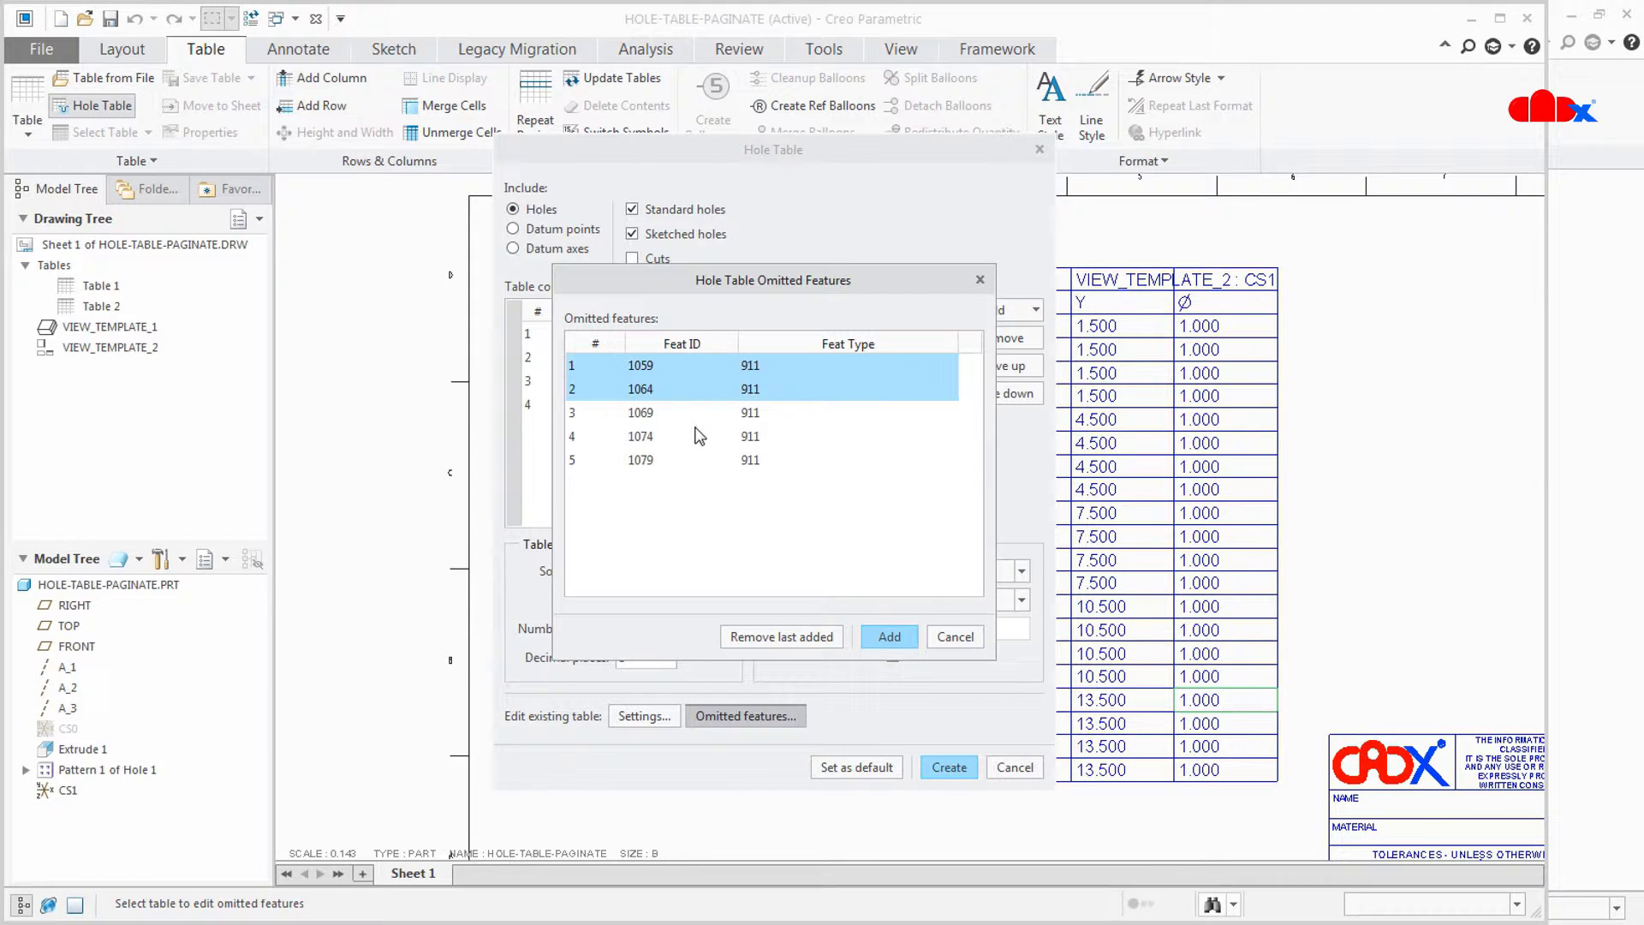
pyautogui.click(889, 638)
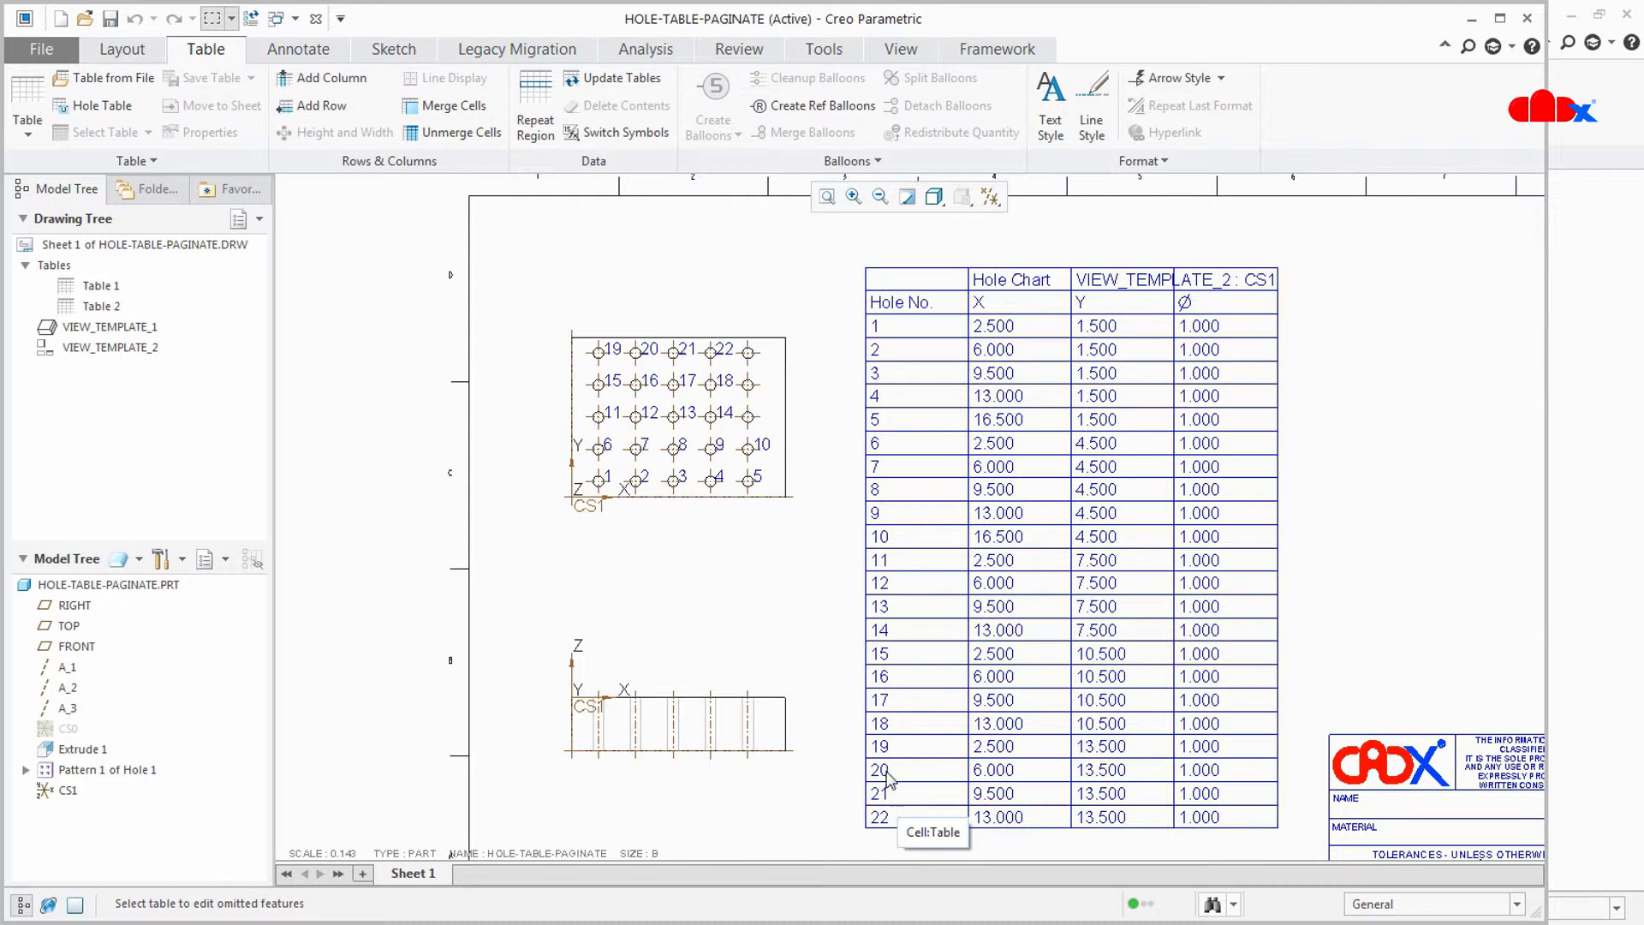
pyautogui.click(92, 105)
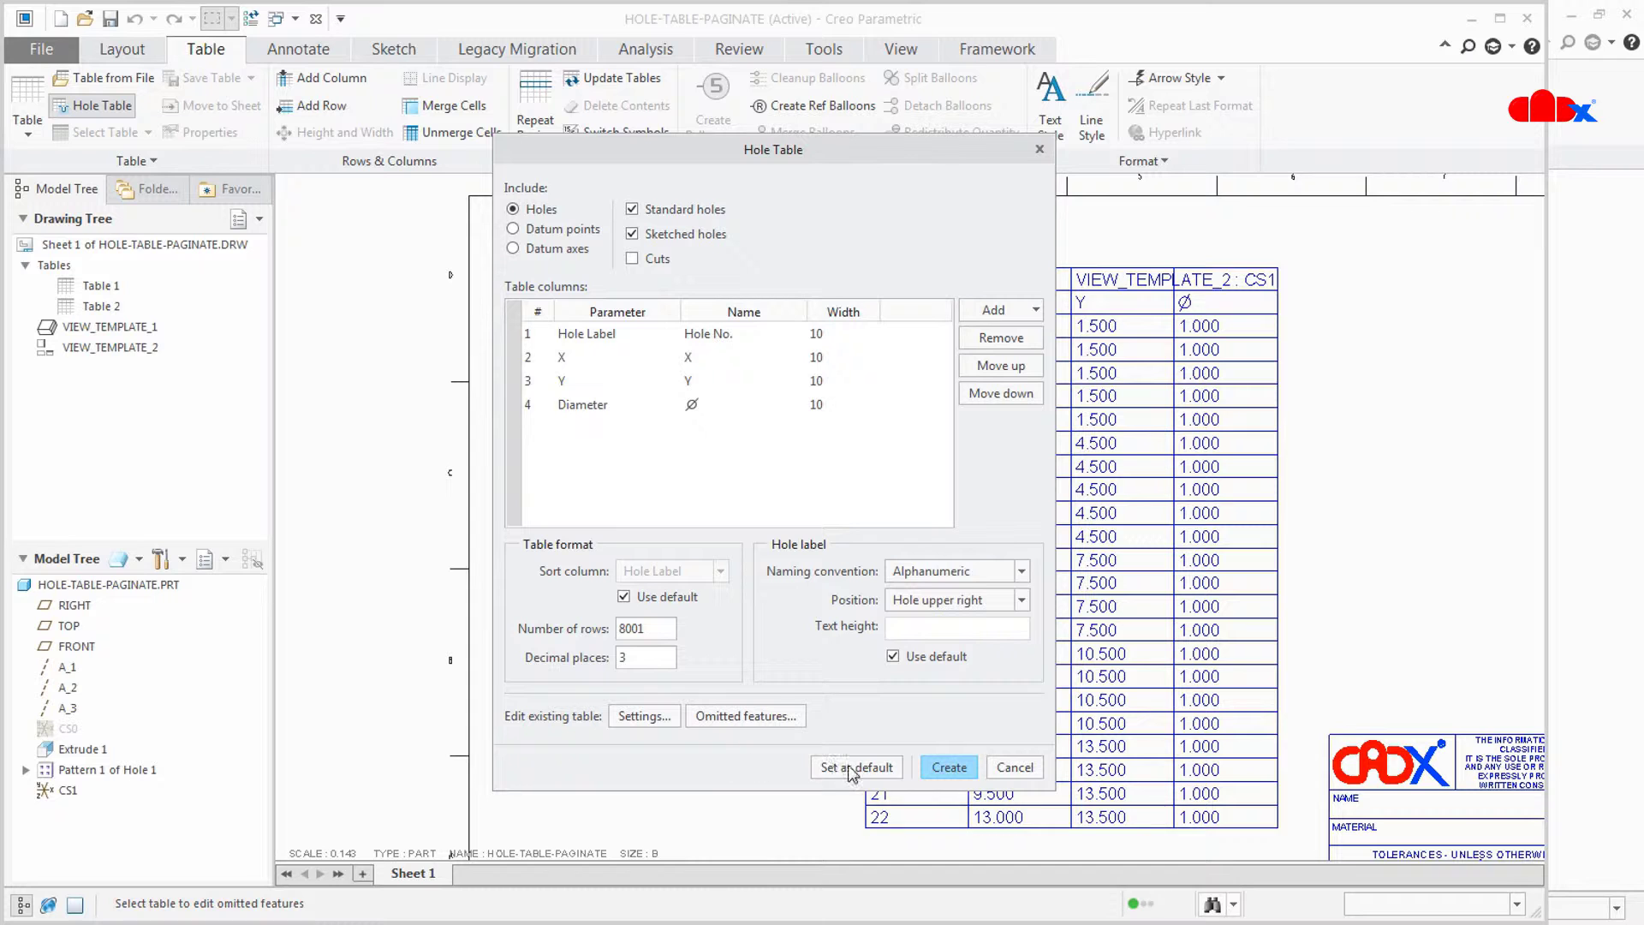
pyautogui.click(1013, 768)
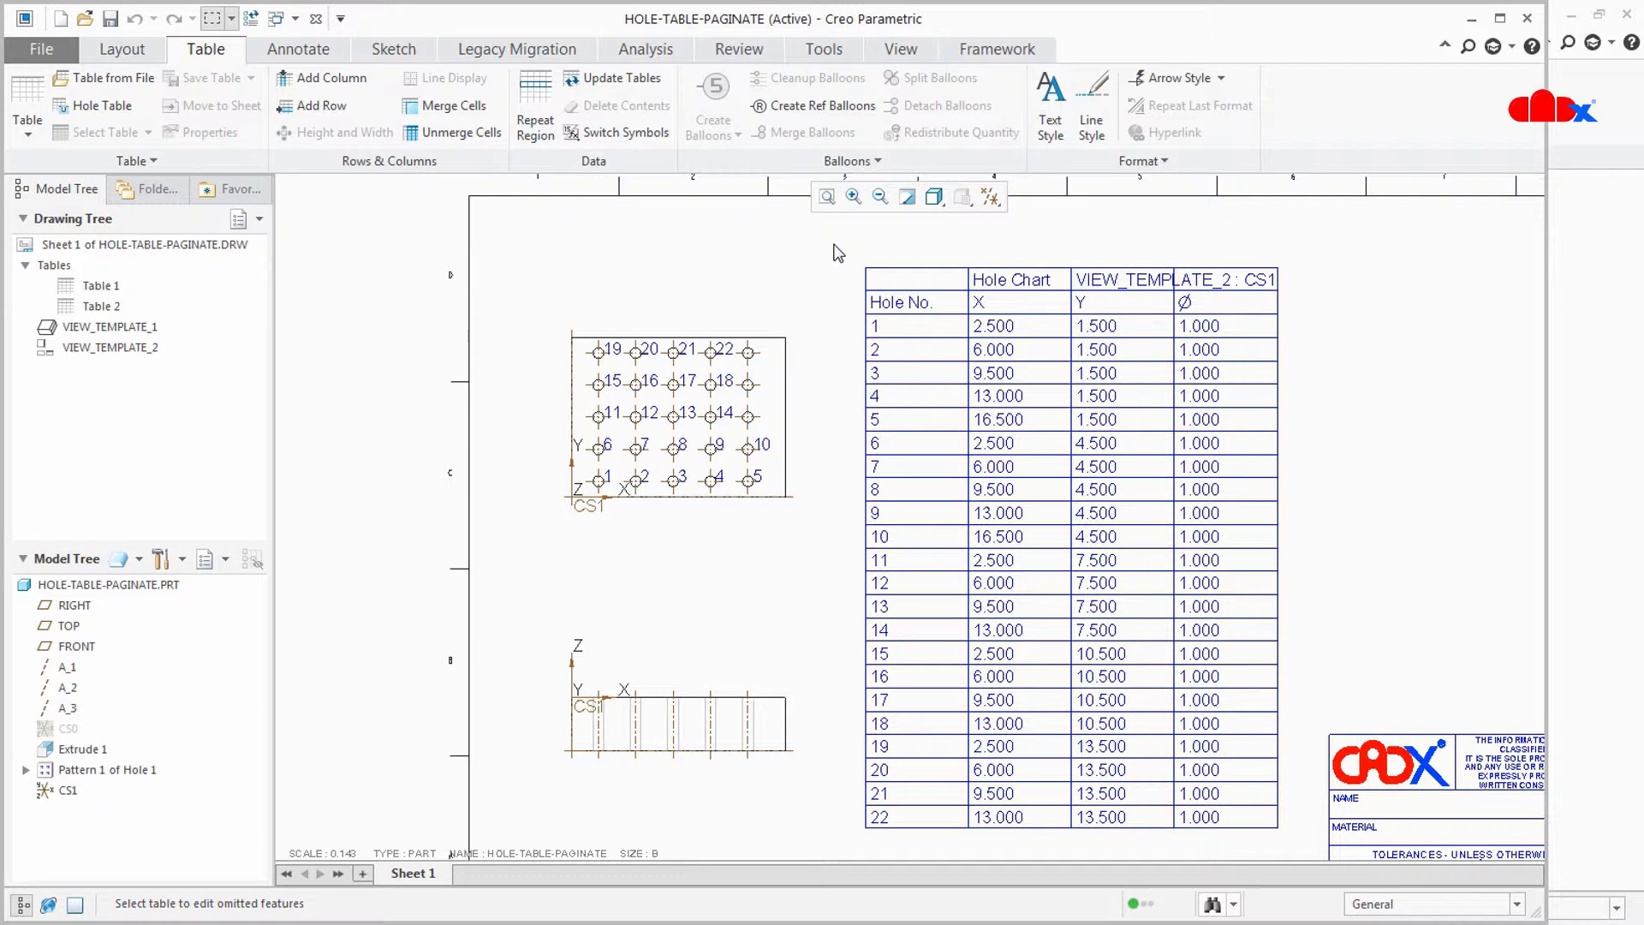
pyautogui.moveTo(831, 242); pyautogui.dragTo(1318, 856)
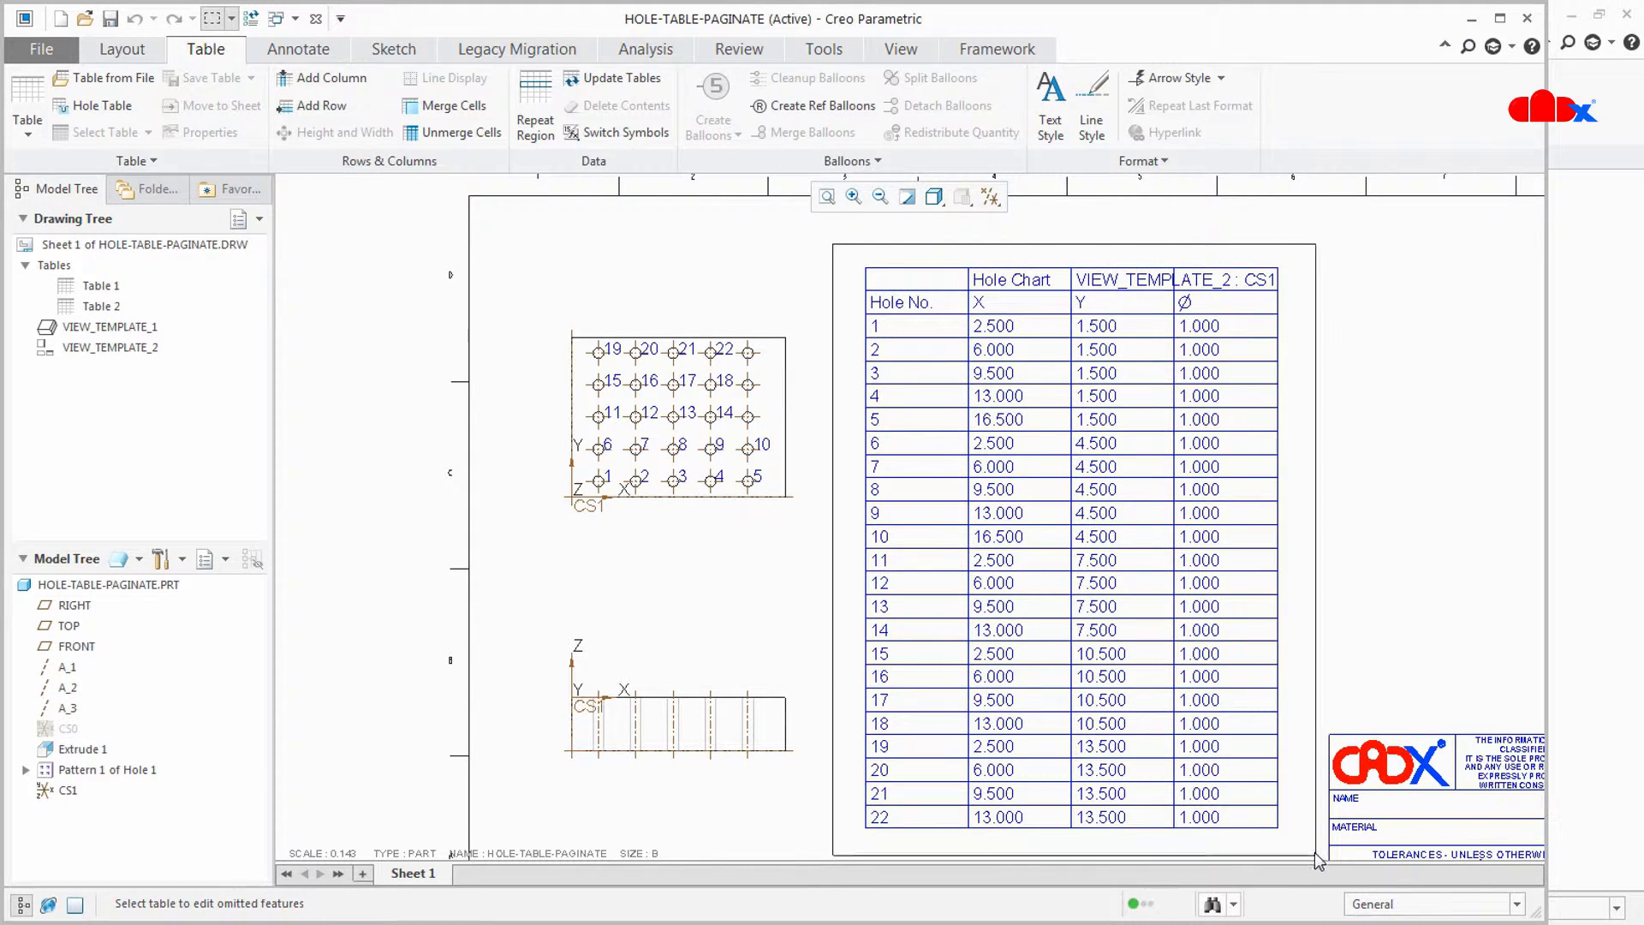
pyautogui.click(175, 161)
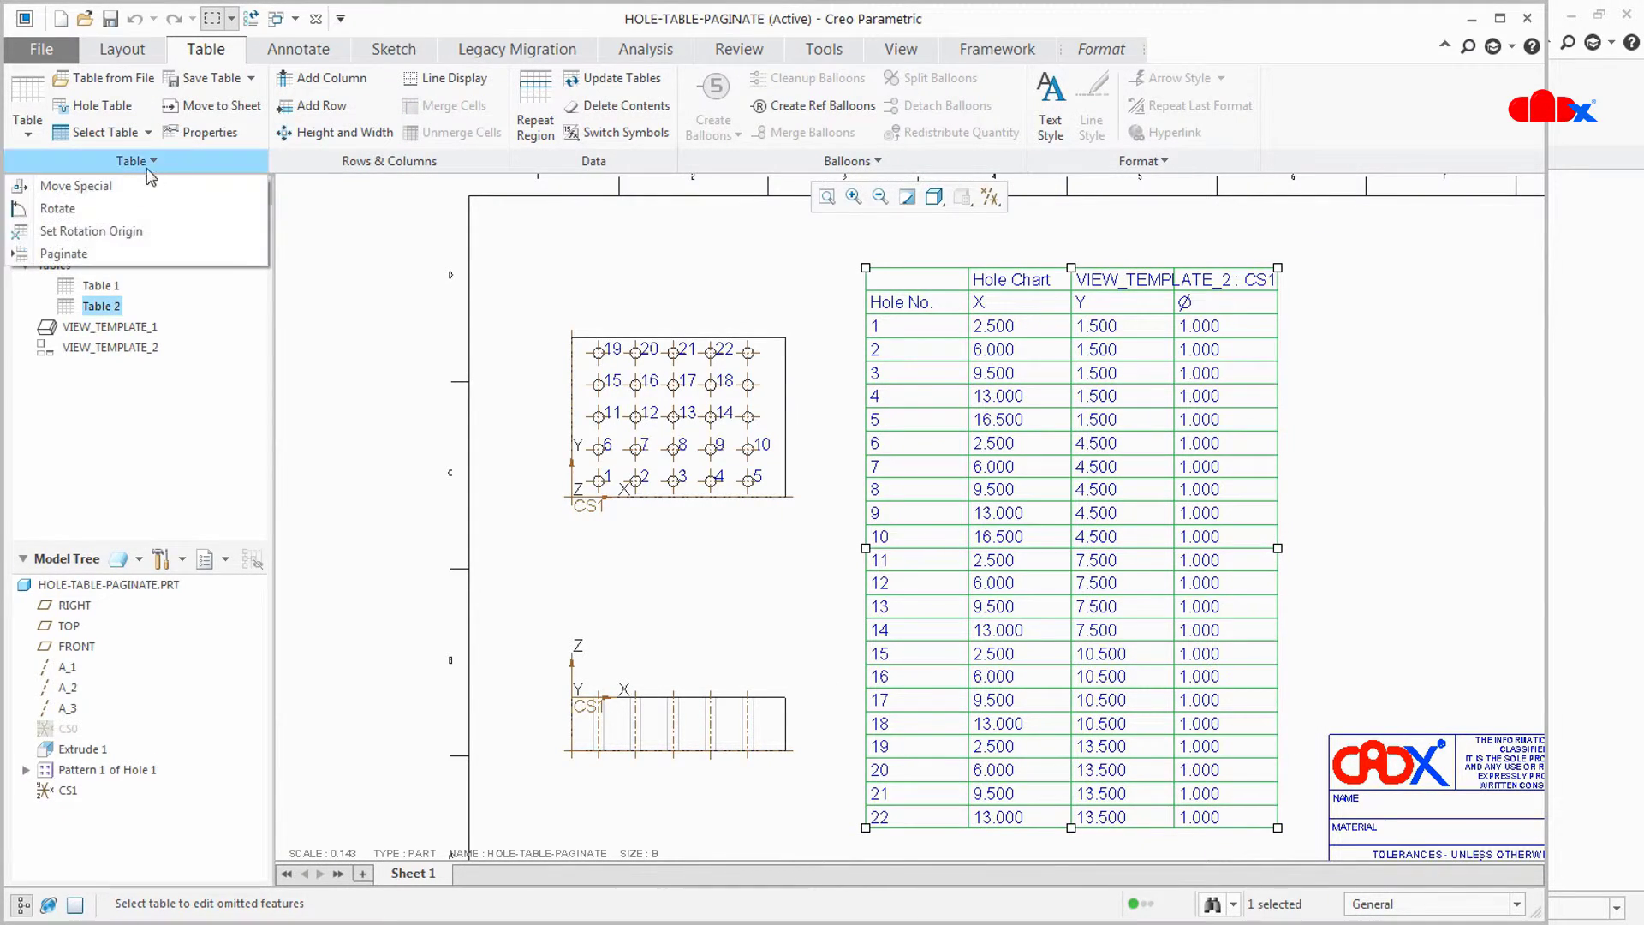
pyautogui.click(64, 253)
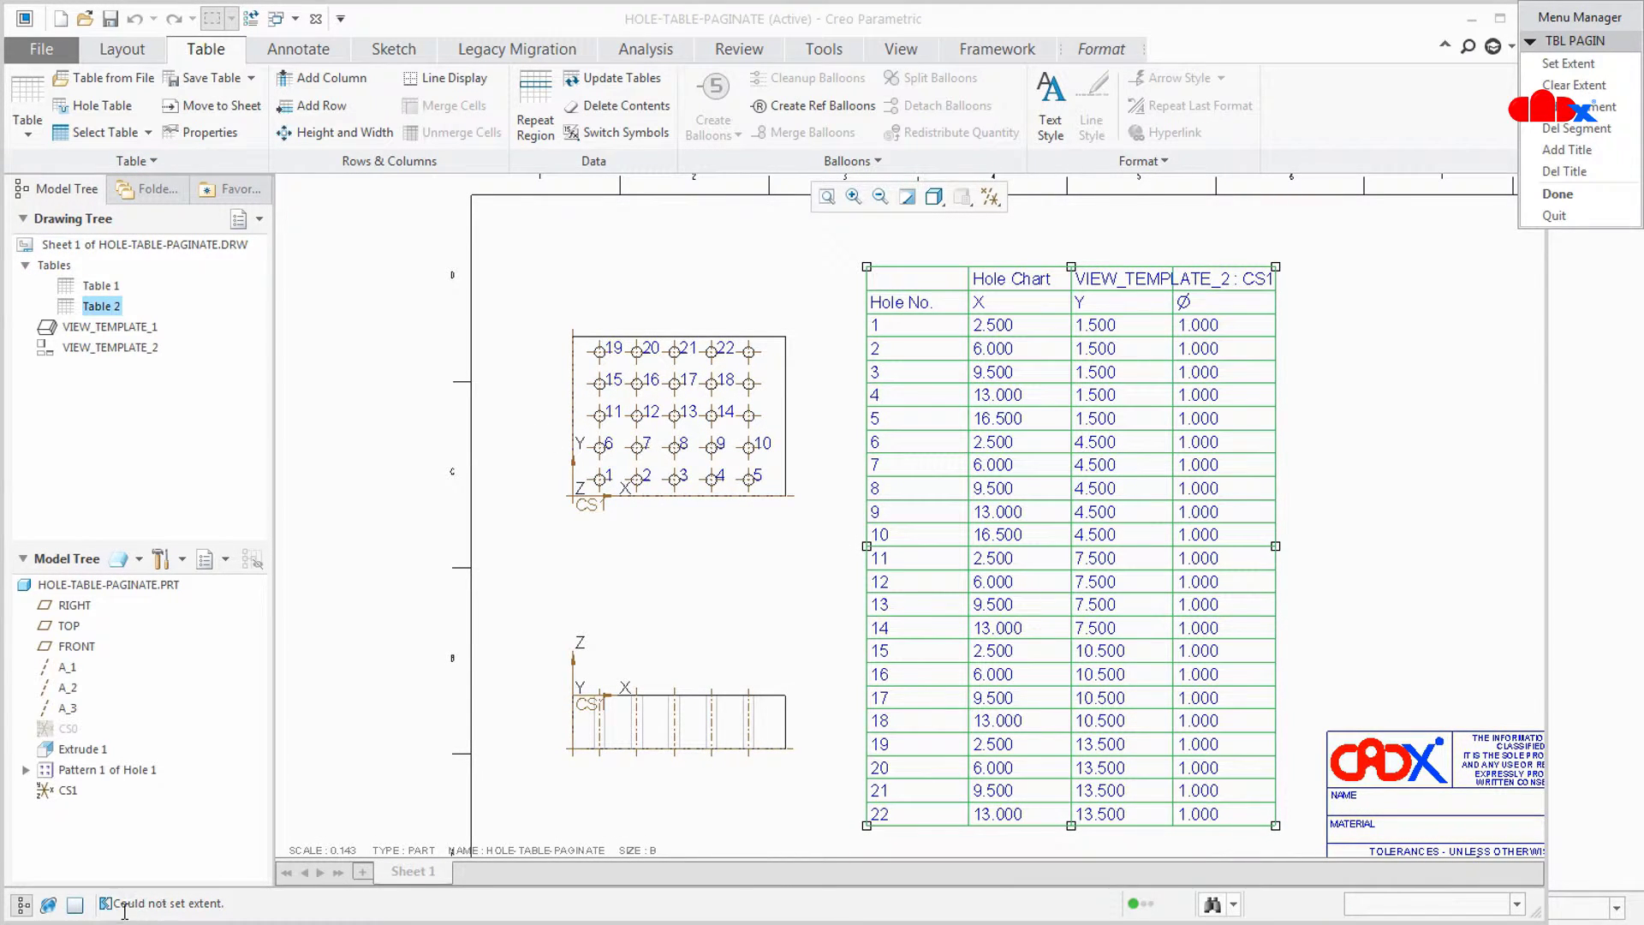
pyautogui.moveTo(111, 903); pyautogui.dragTo(229, 914)
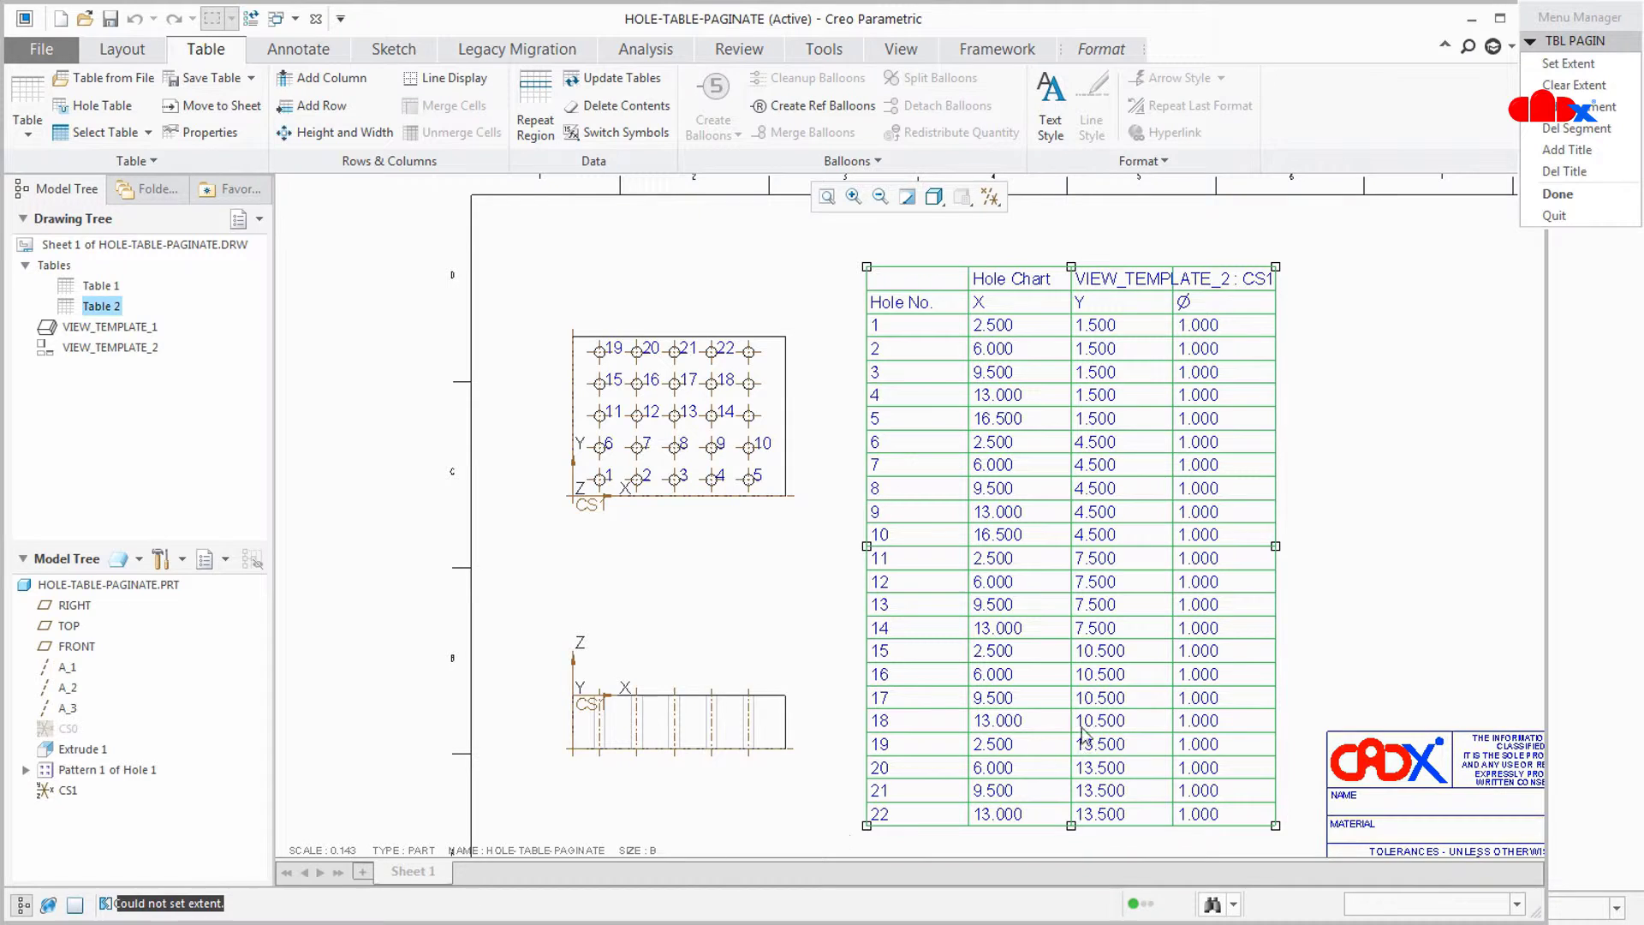
pyautogui.click(1560, 196)
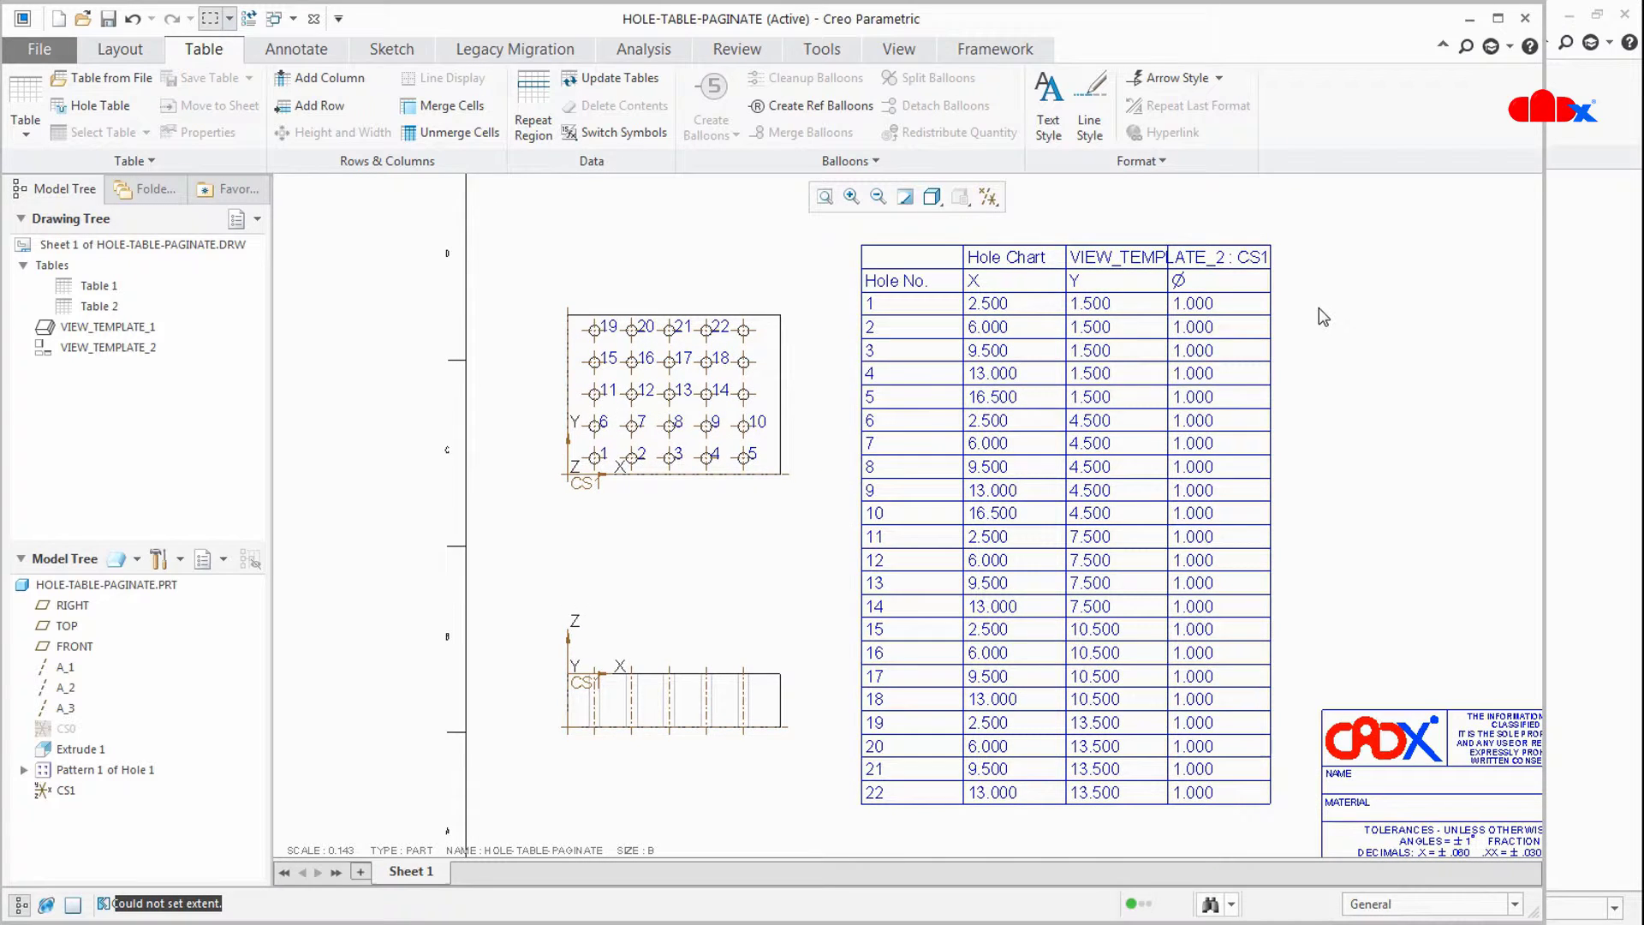
# Step: Delete the existing single hole chart from the sheet
pyautogui.scroll(2, 1299, 381)
pyautogui.moveTo(1303, 377); pyautogui.dragTo(1149, 414, button='middle')
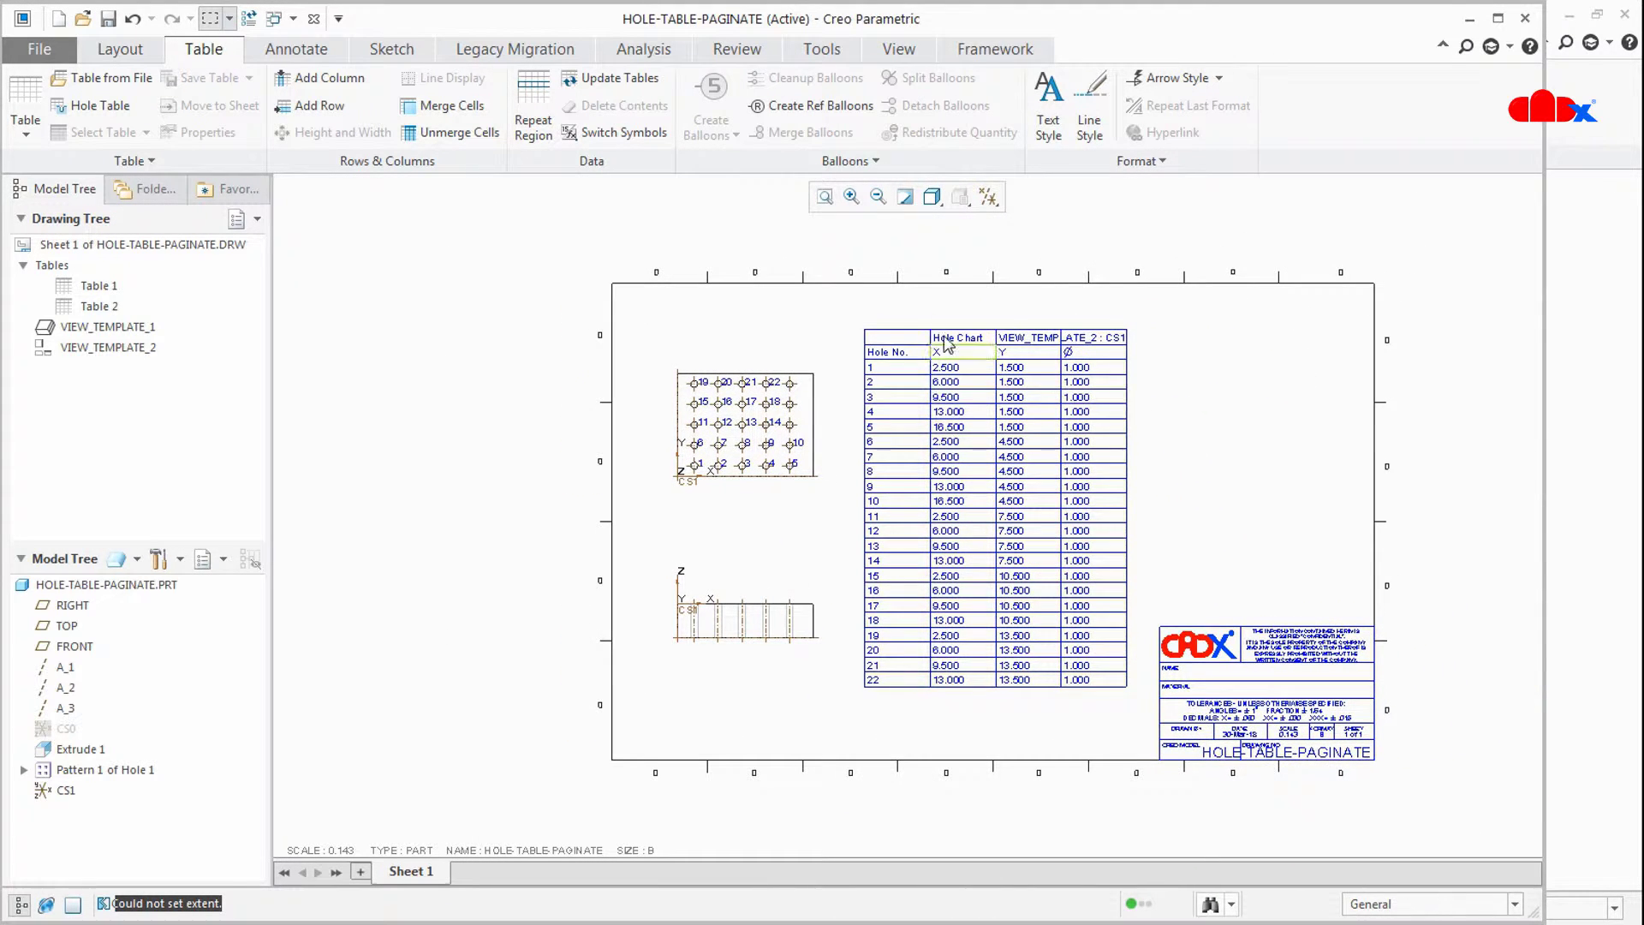
pyautogui.moveTo(1025, 575); pyautogui.dragTo(1142, 713)
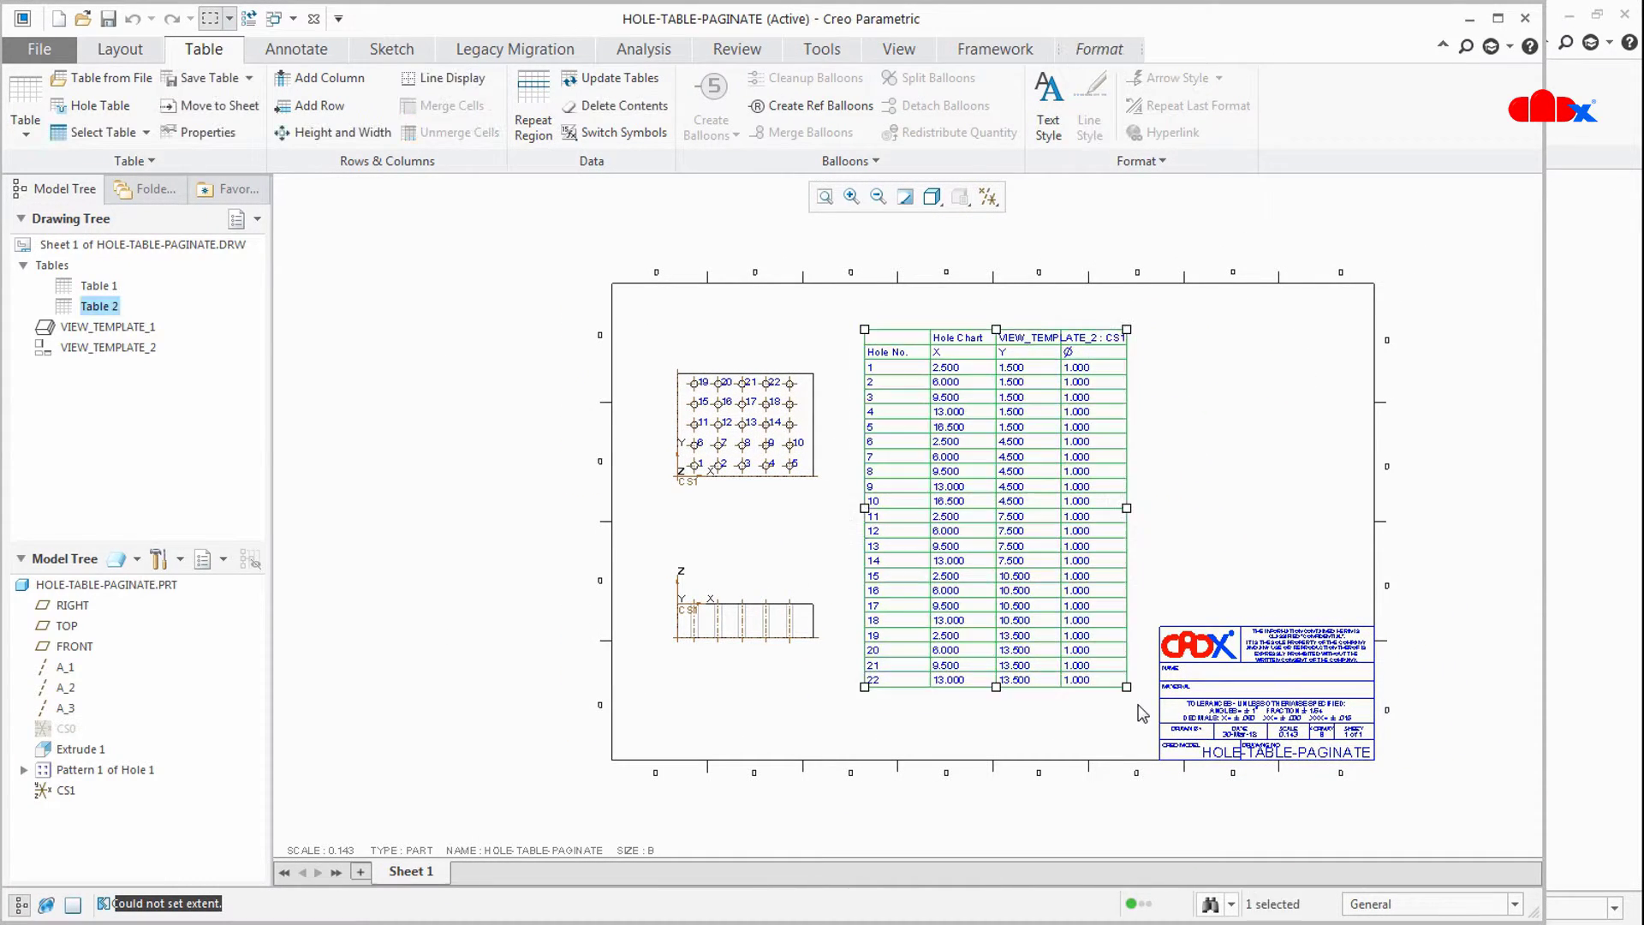
pyautogui.press('Delete')
pyautogui.click(893, 512)
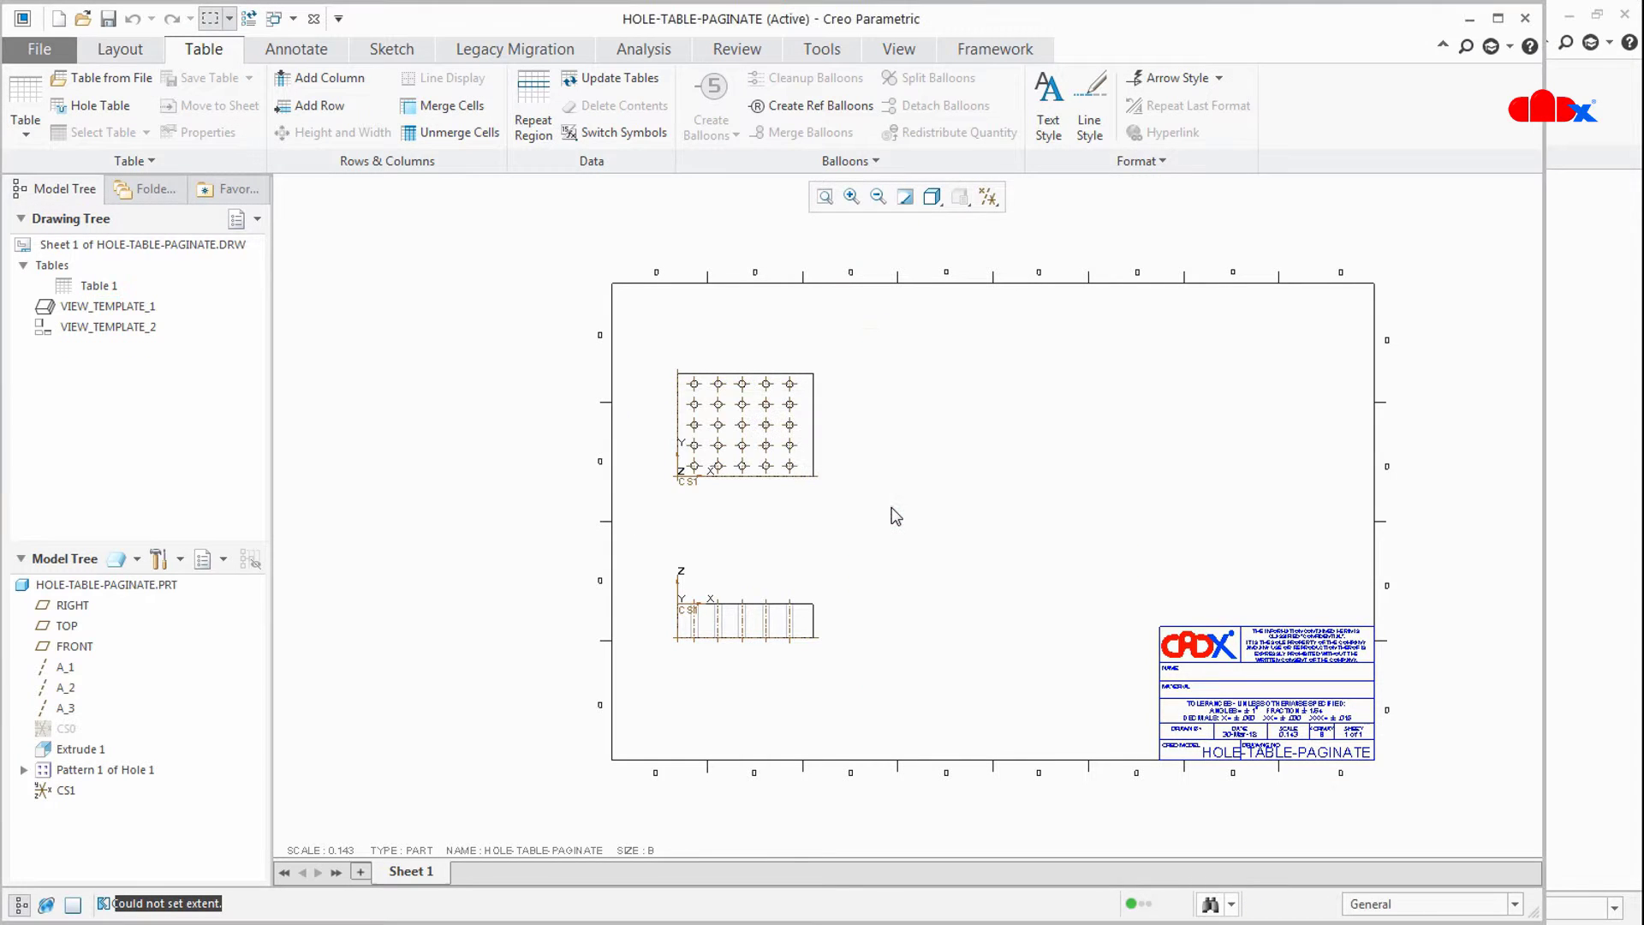
# Step: Create a 5-rows-per-table hole chart from CS1, placing its five tables across the sheet
pyautogui.click(72, 110)
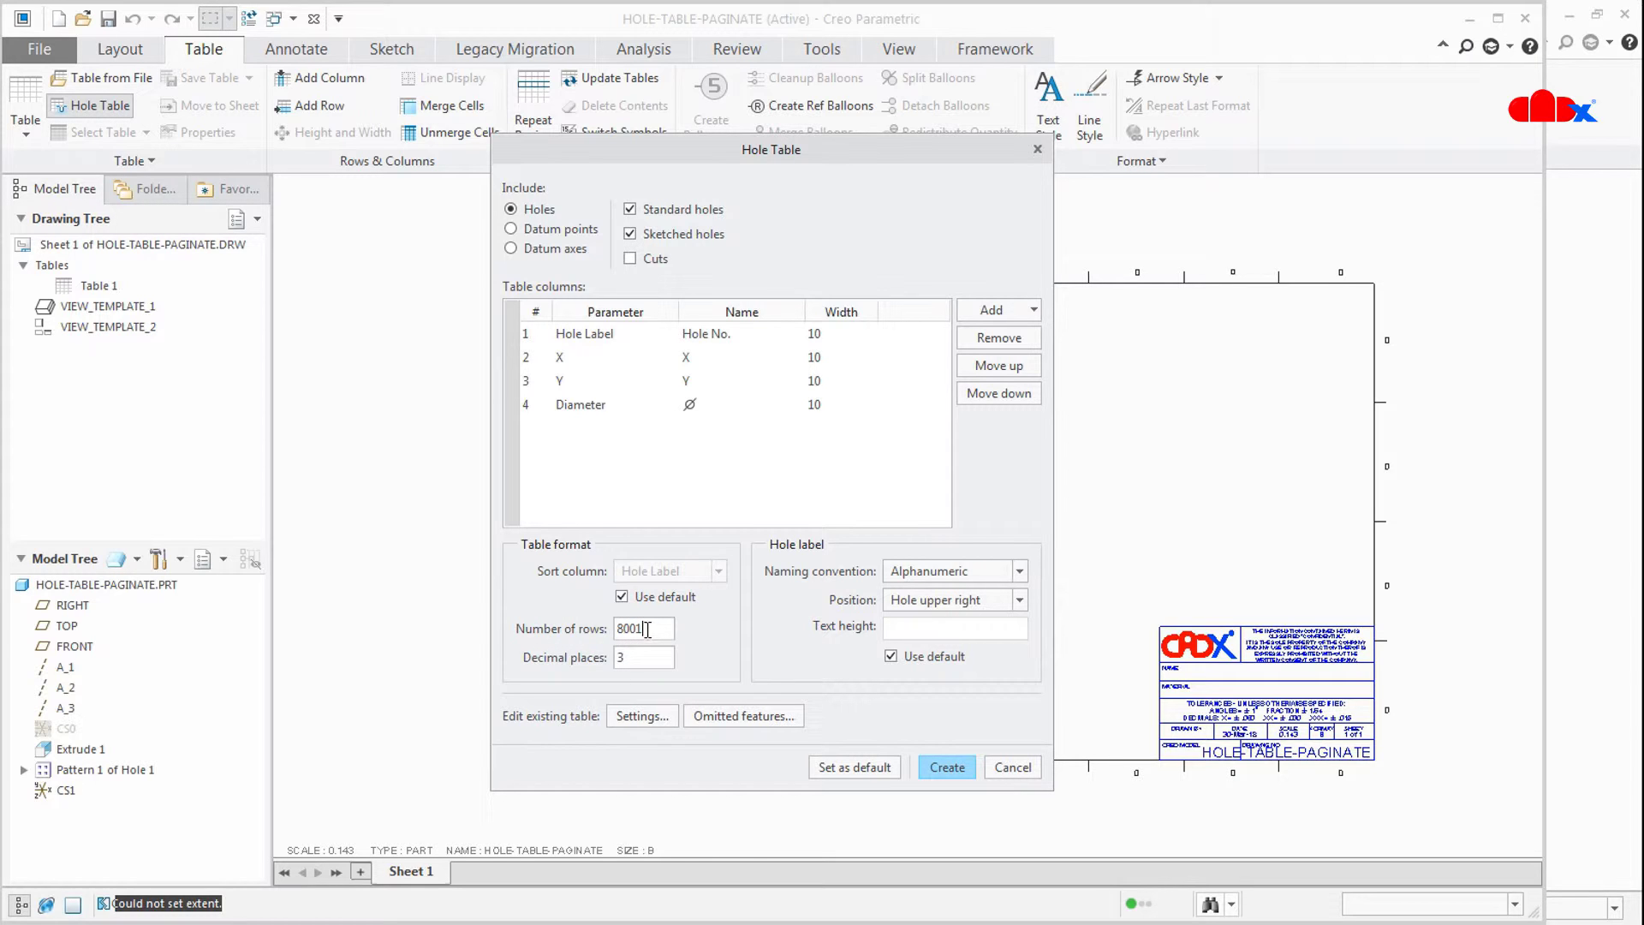
pyautogui.moveTo(642, 631); pyautogui.dragTo(603, 637)
pyautogui.write('5')
pyautogui.click(945, 769)
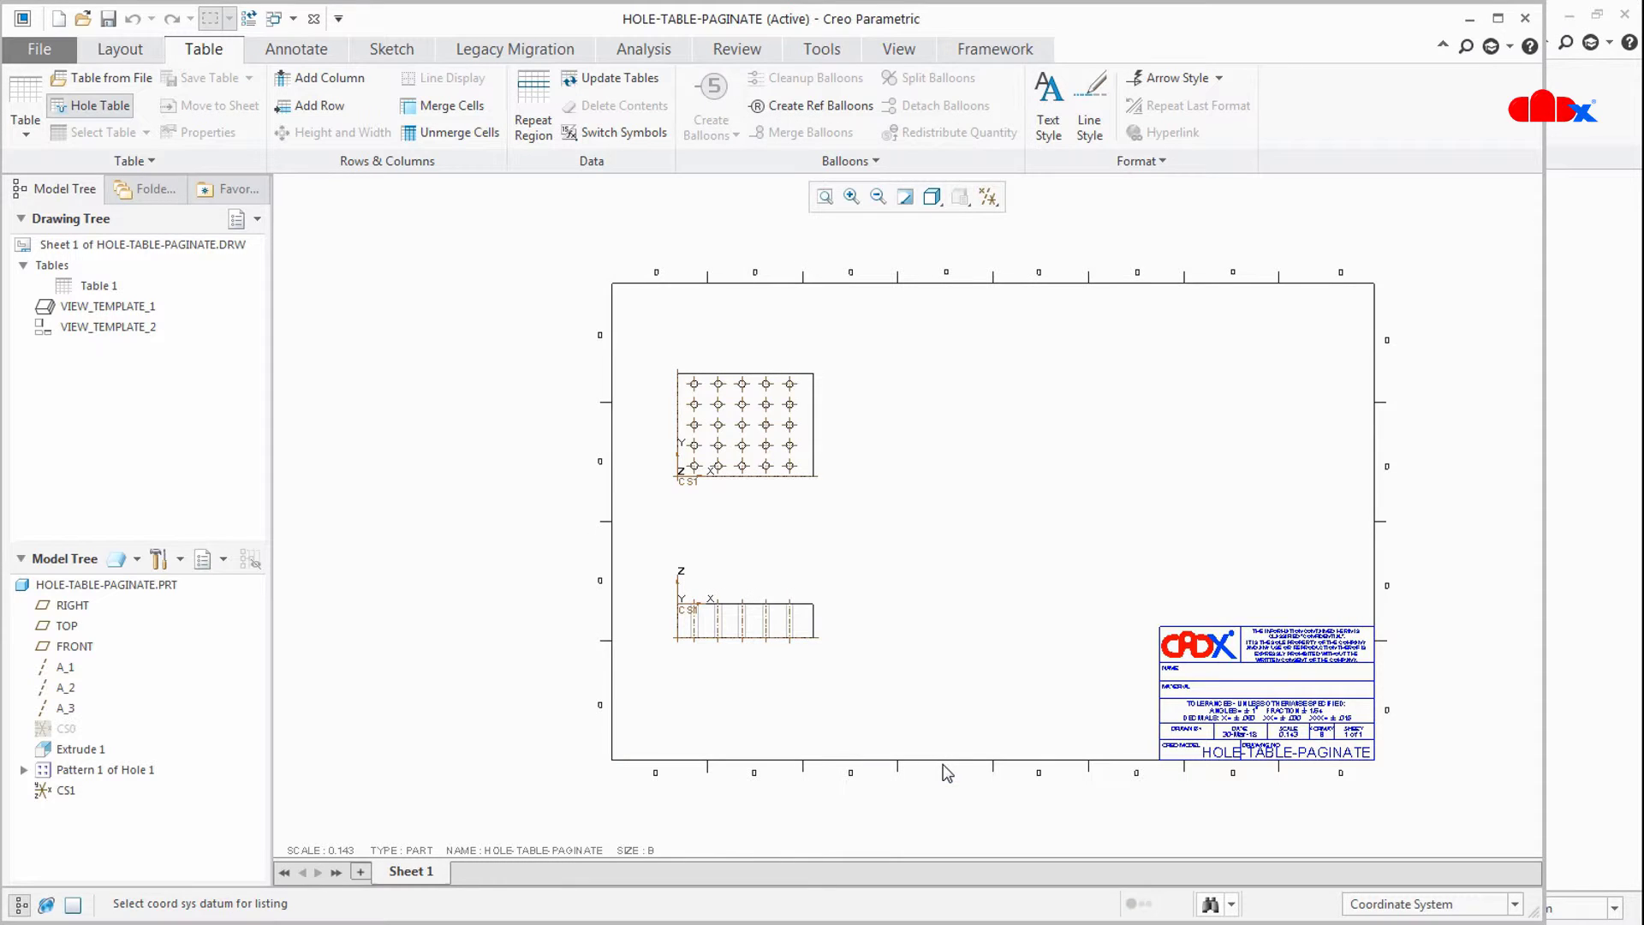
pyautogui.click(685, 480)
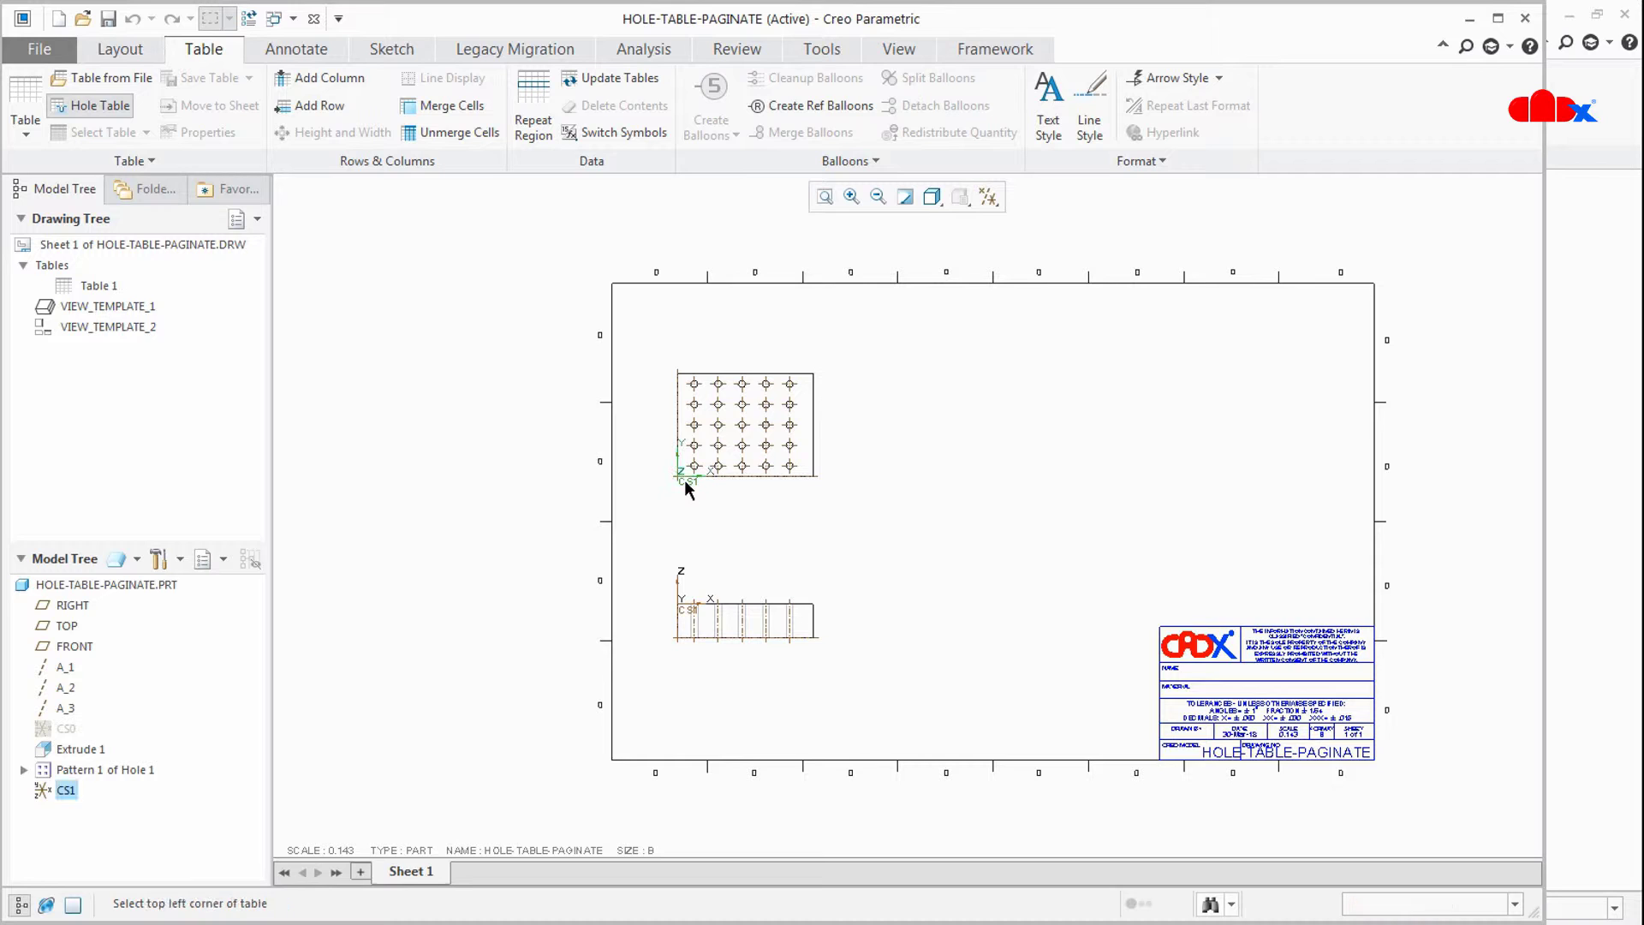
pyautogui.click(858, 309)
pyautogui.click(865, 440)
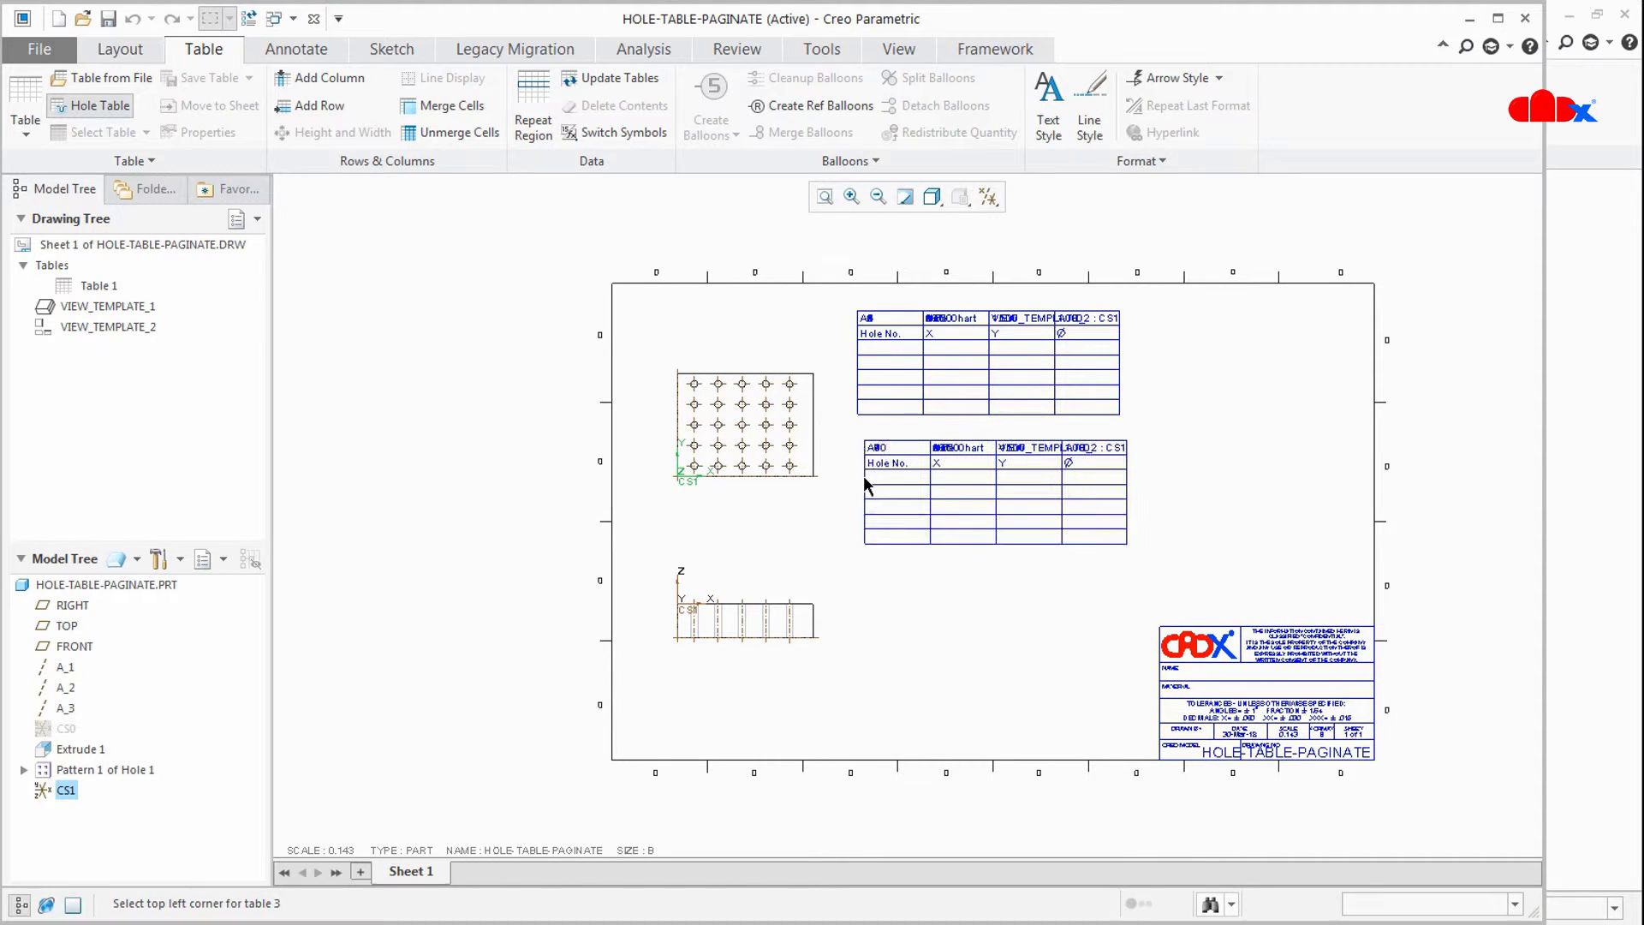
pyautogui.click(869, 590)
pyautogui.click(1169, 333)
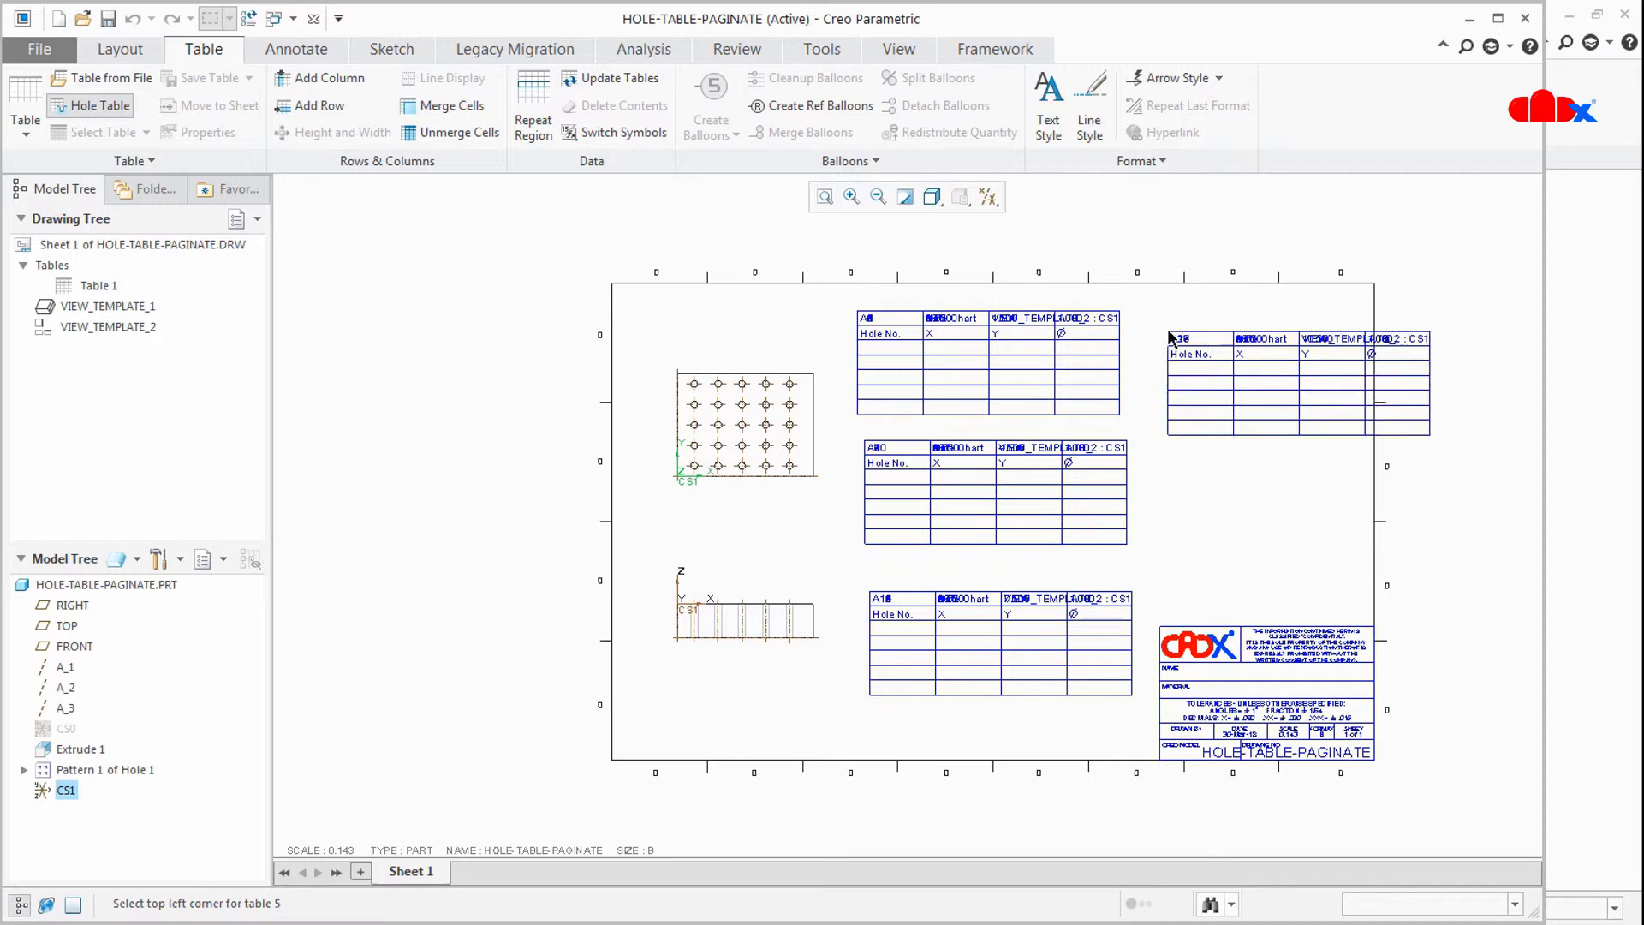
pyautogui.click(1179, 484)
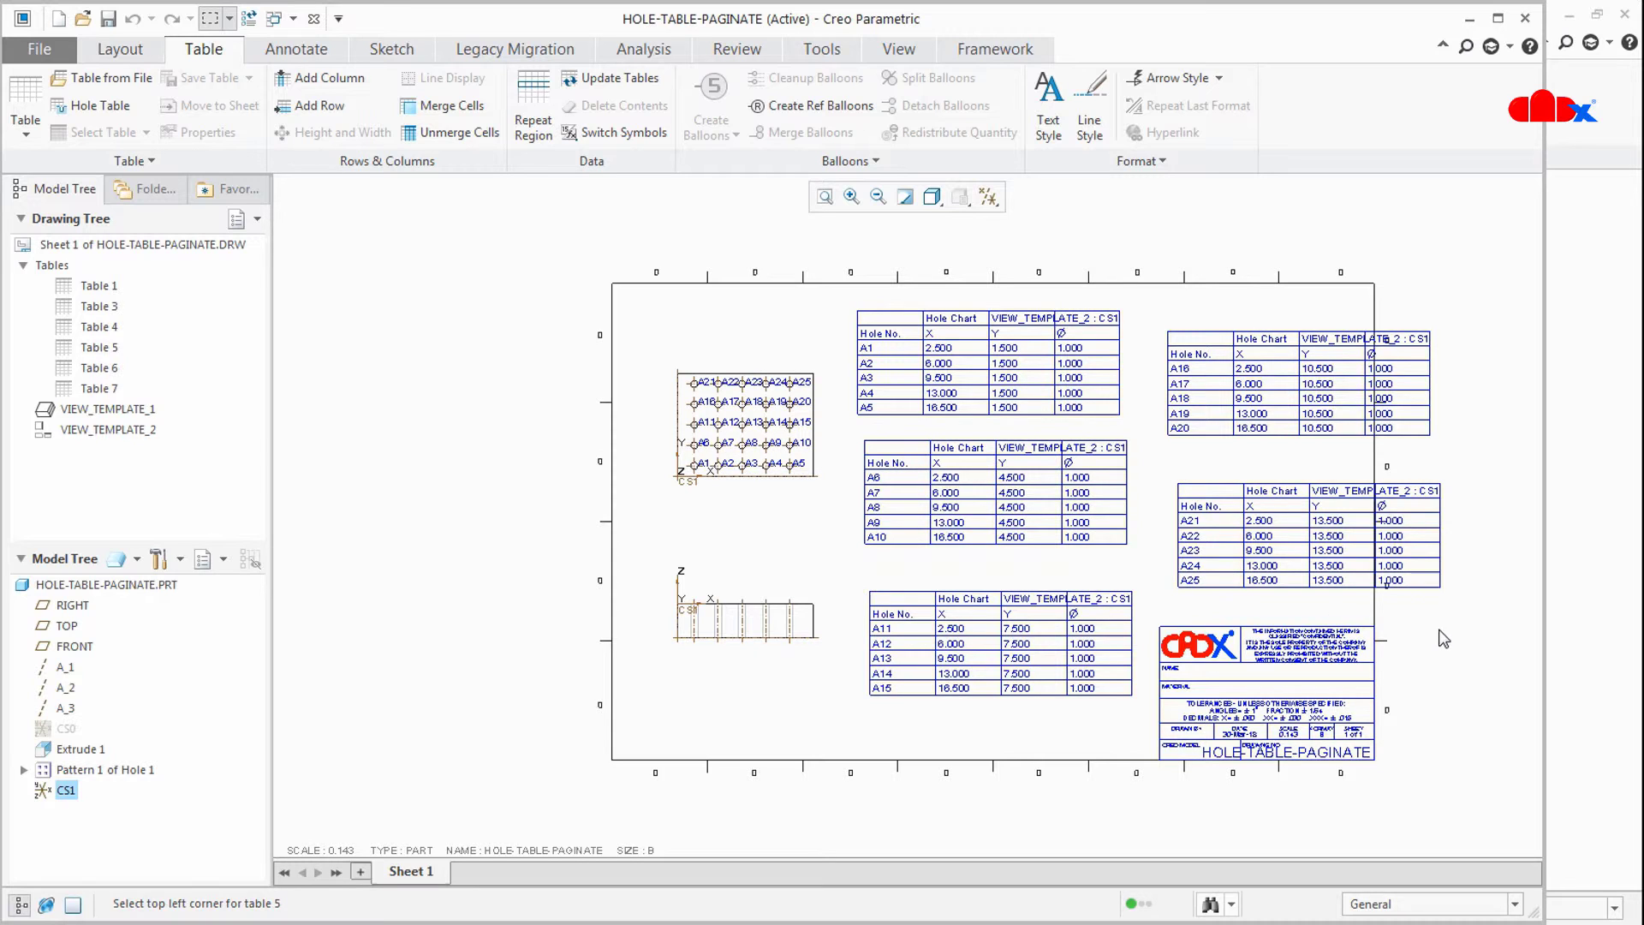
# Step: Align the hole tables in two columns: A1–A5, A6–A10, A11–A15 on the left, A16–A20 and A21–A25 on the right
pyautogui.click(1173, 337)
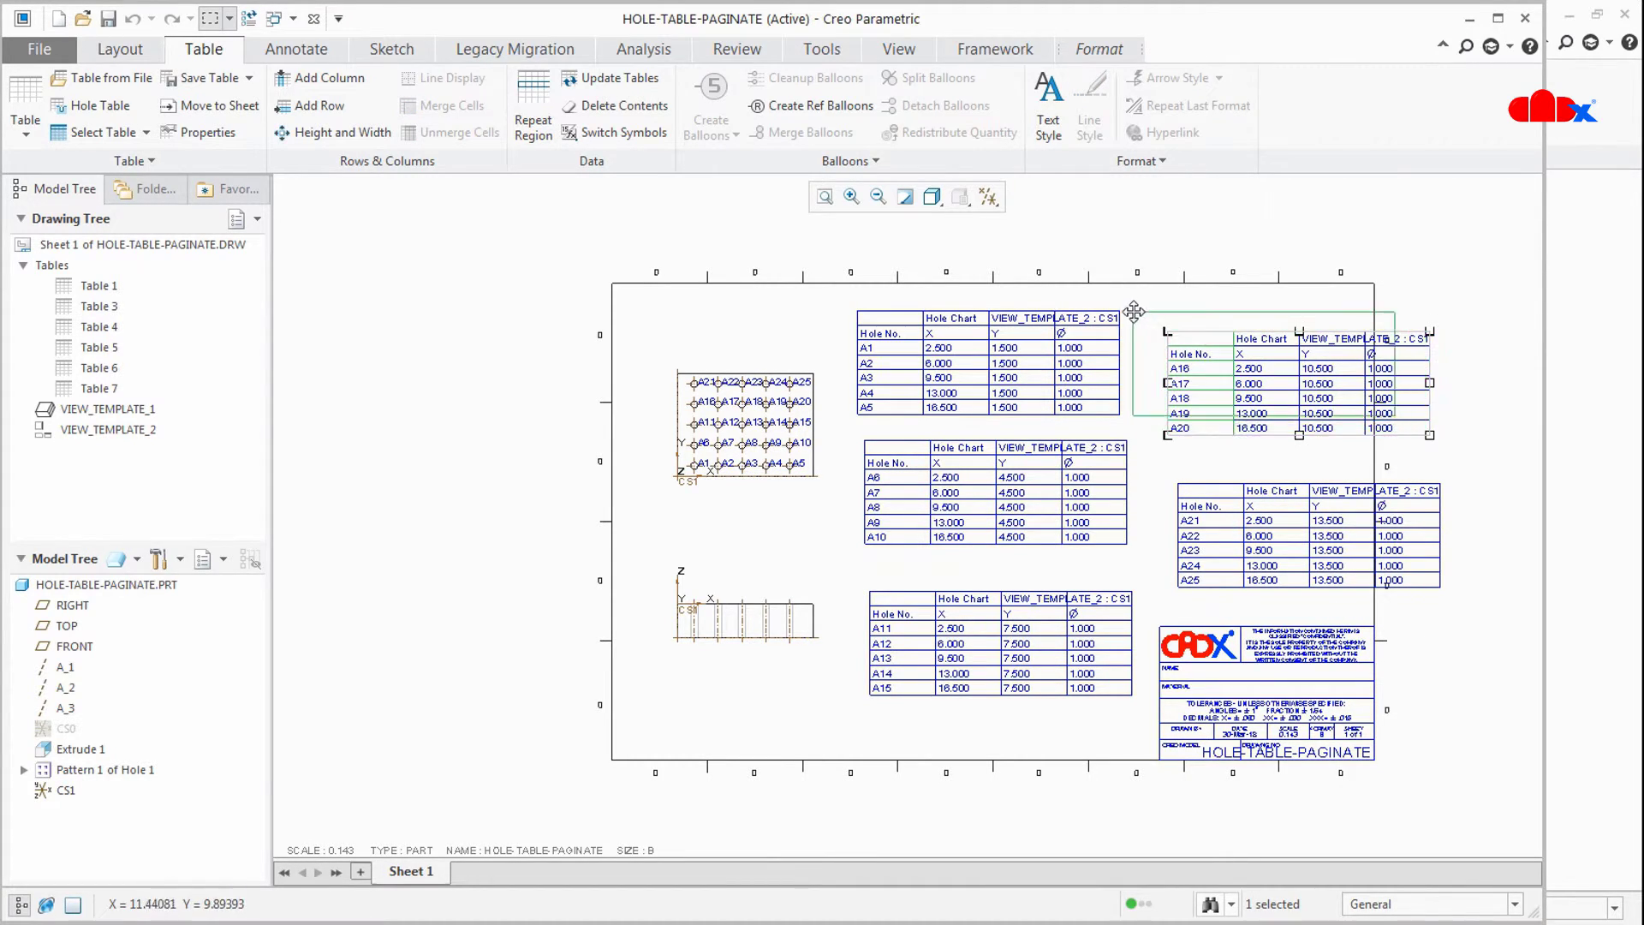
pyautogui.moveTo(1135, 311); pyautogui.dragTo(1122, 309)
pyautogui.moveTo(857, 314); pyautogui.dragTo(828, 313)
pyautogui.click(1107, 310)
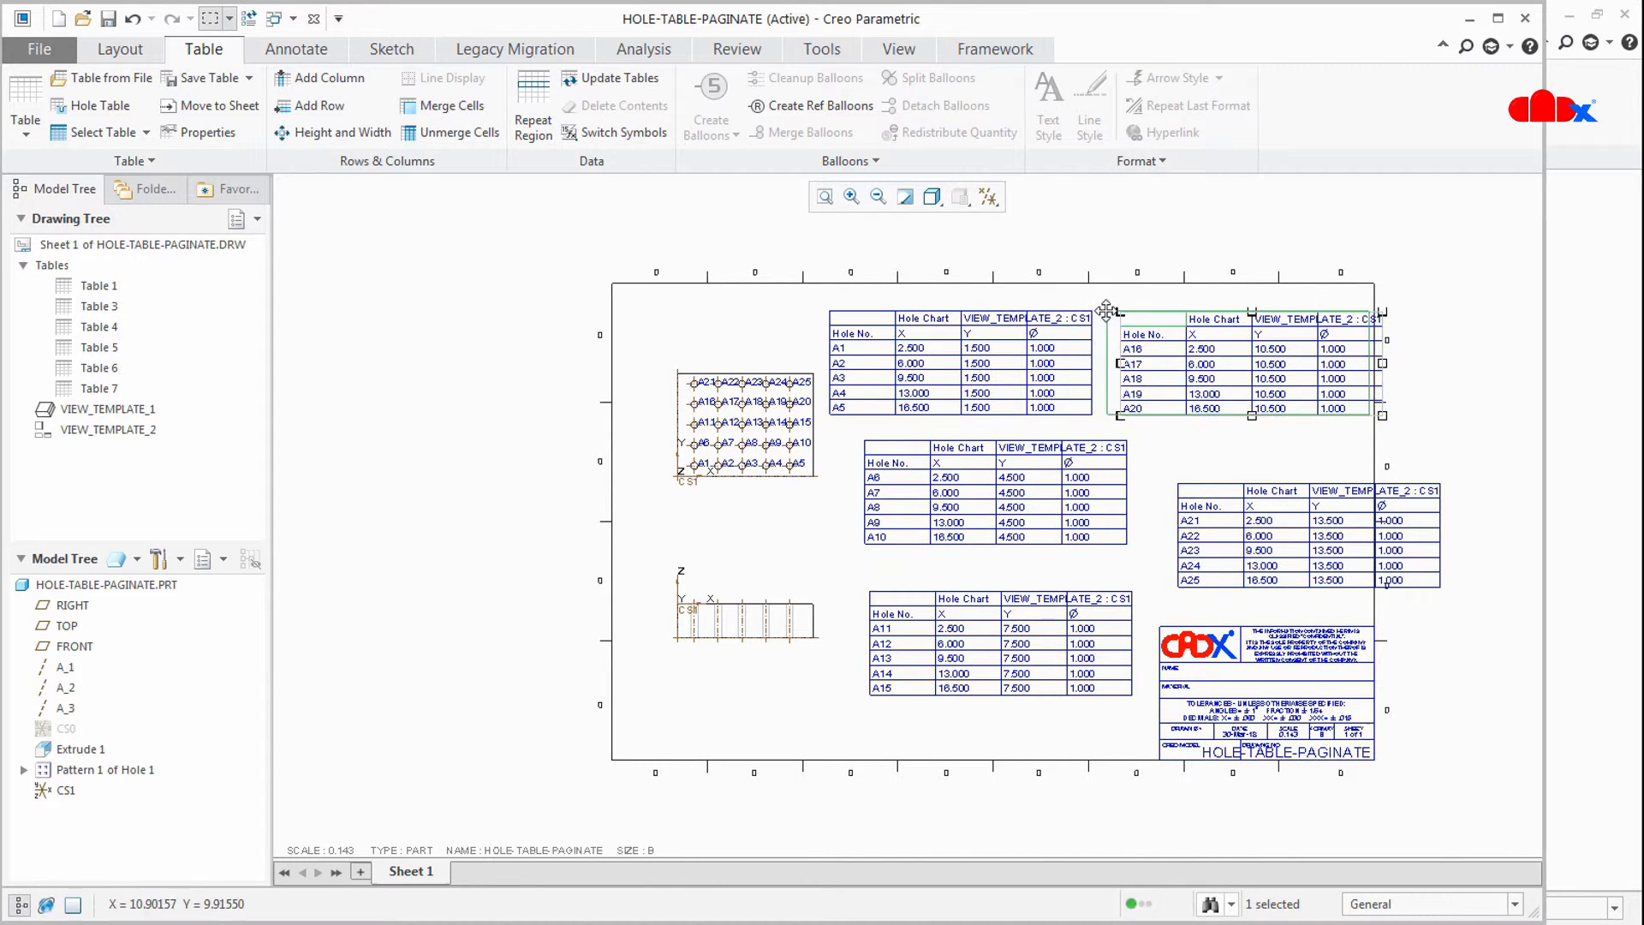
pyautogui.click(837, 444)
pyautogui.click(1105, 449)
pyautogui.click(826, 589)
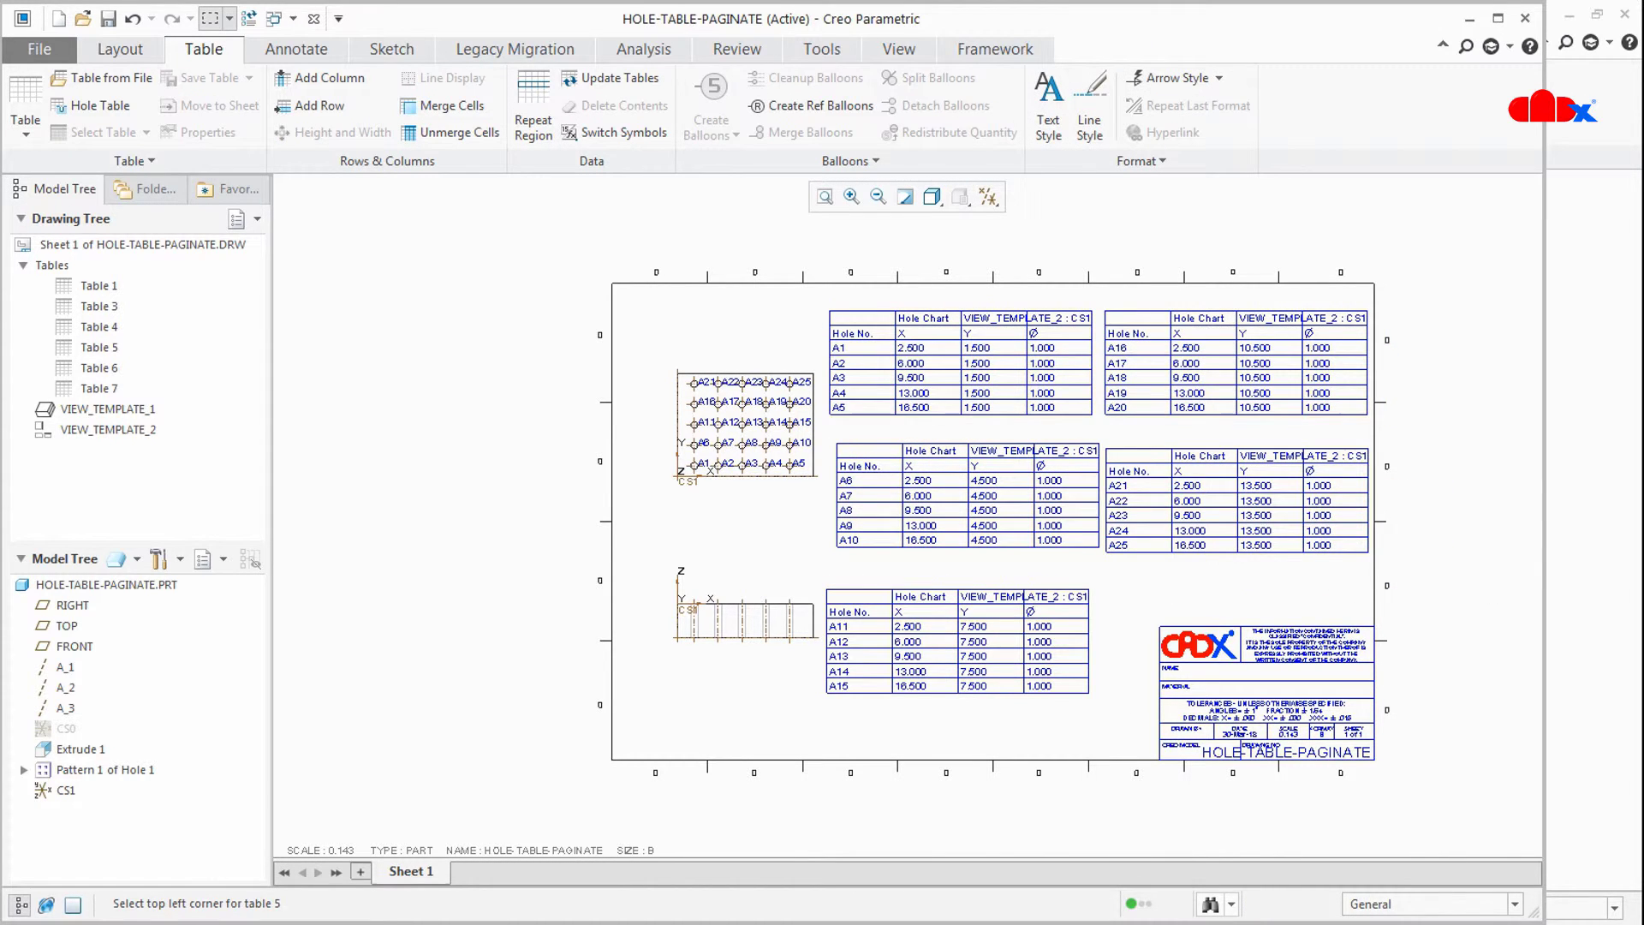